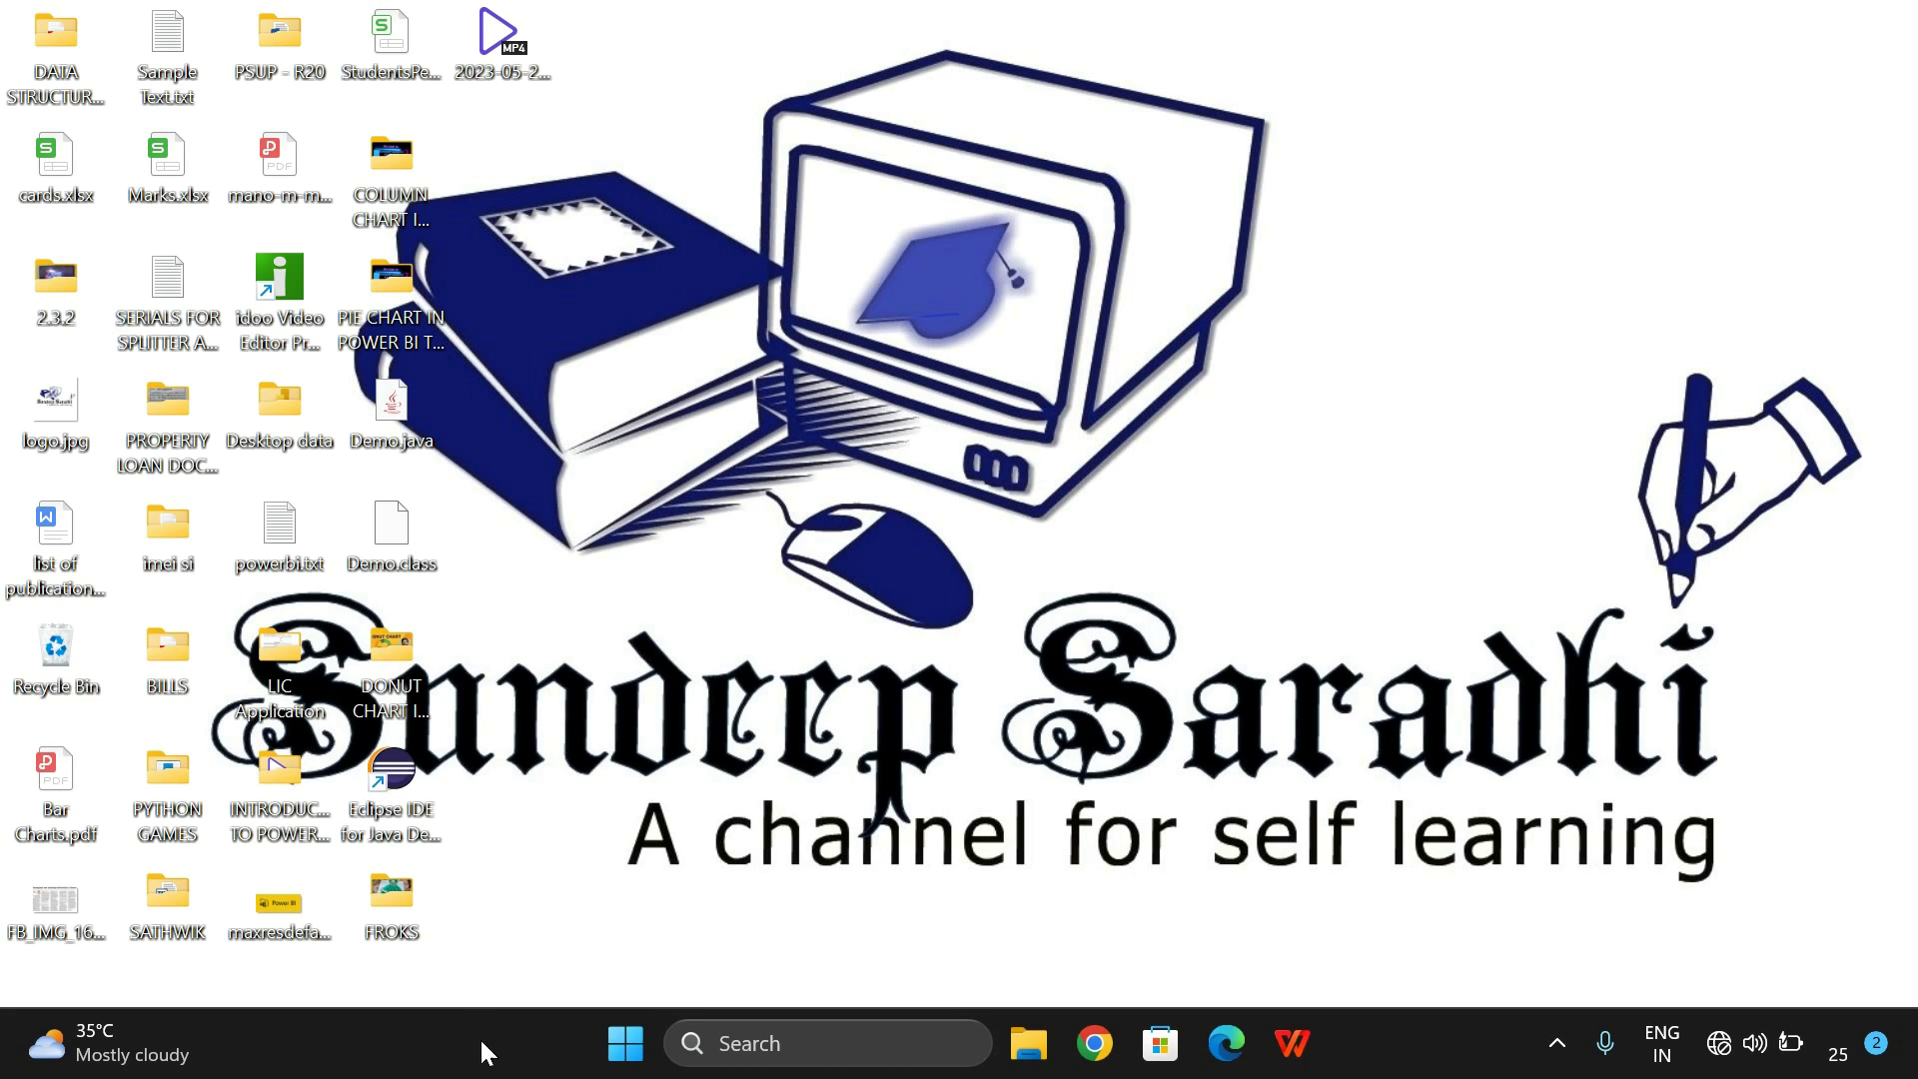
Launch Power BI Desktop by searching 'power' in the Start menu, then reopen the Start menu
click(625, 1043)
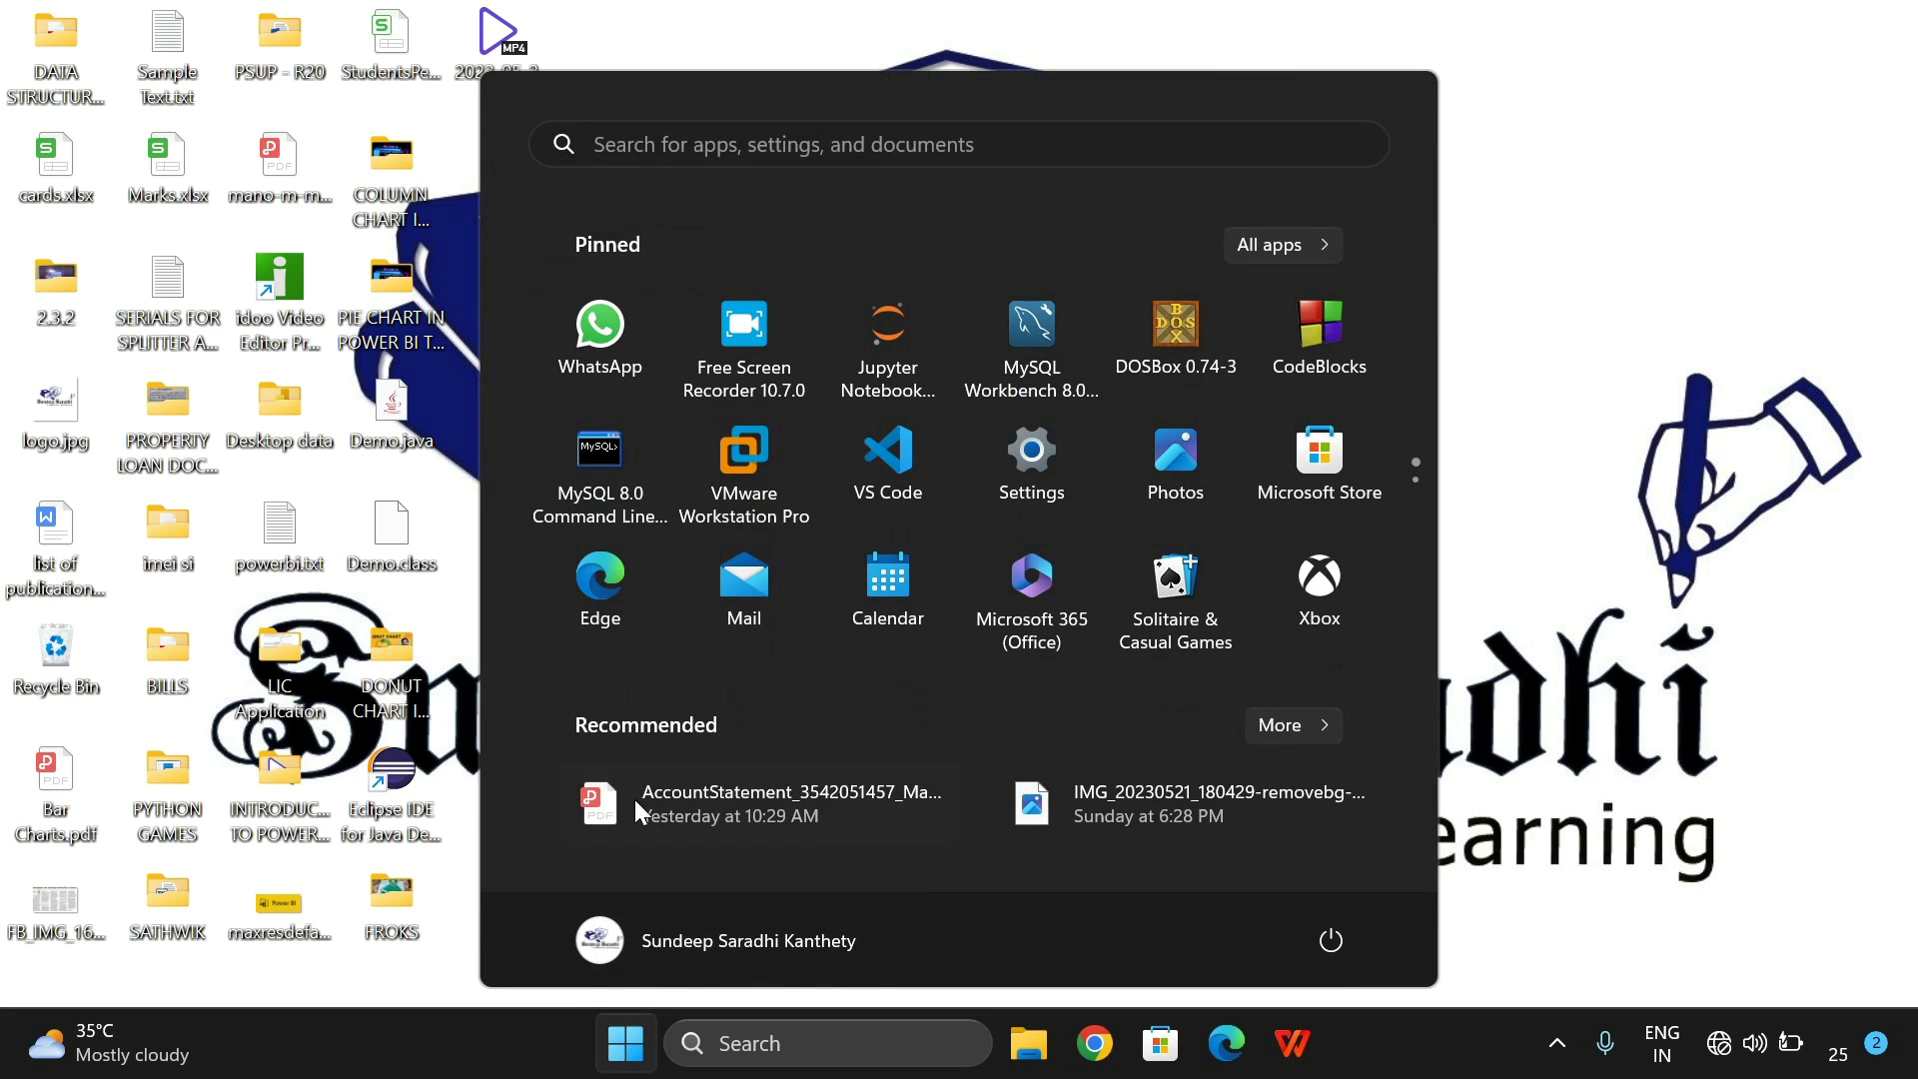
text(power)
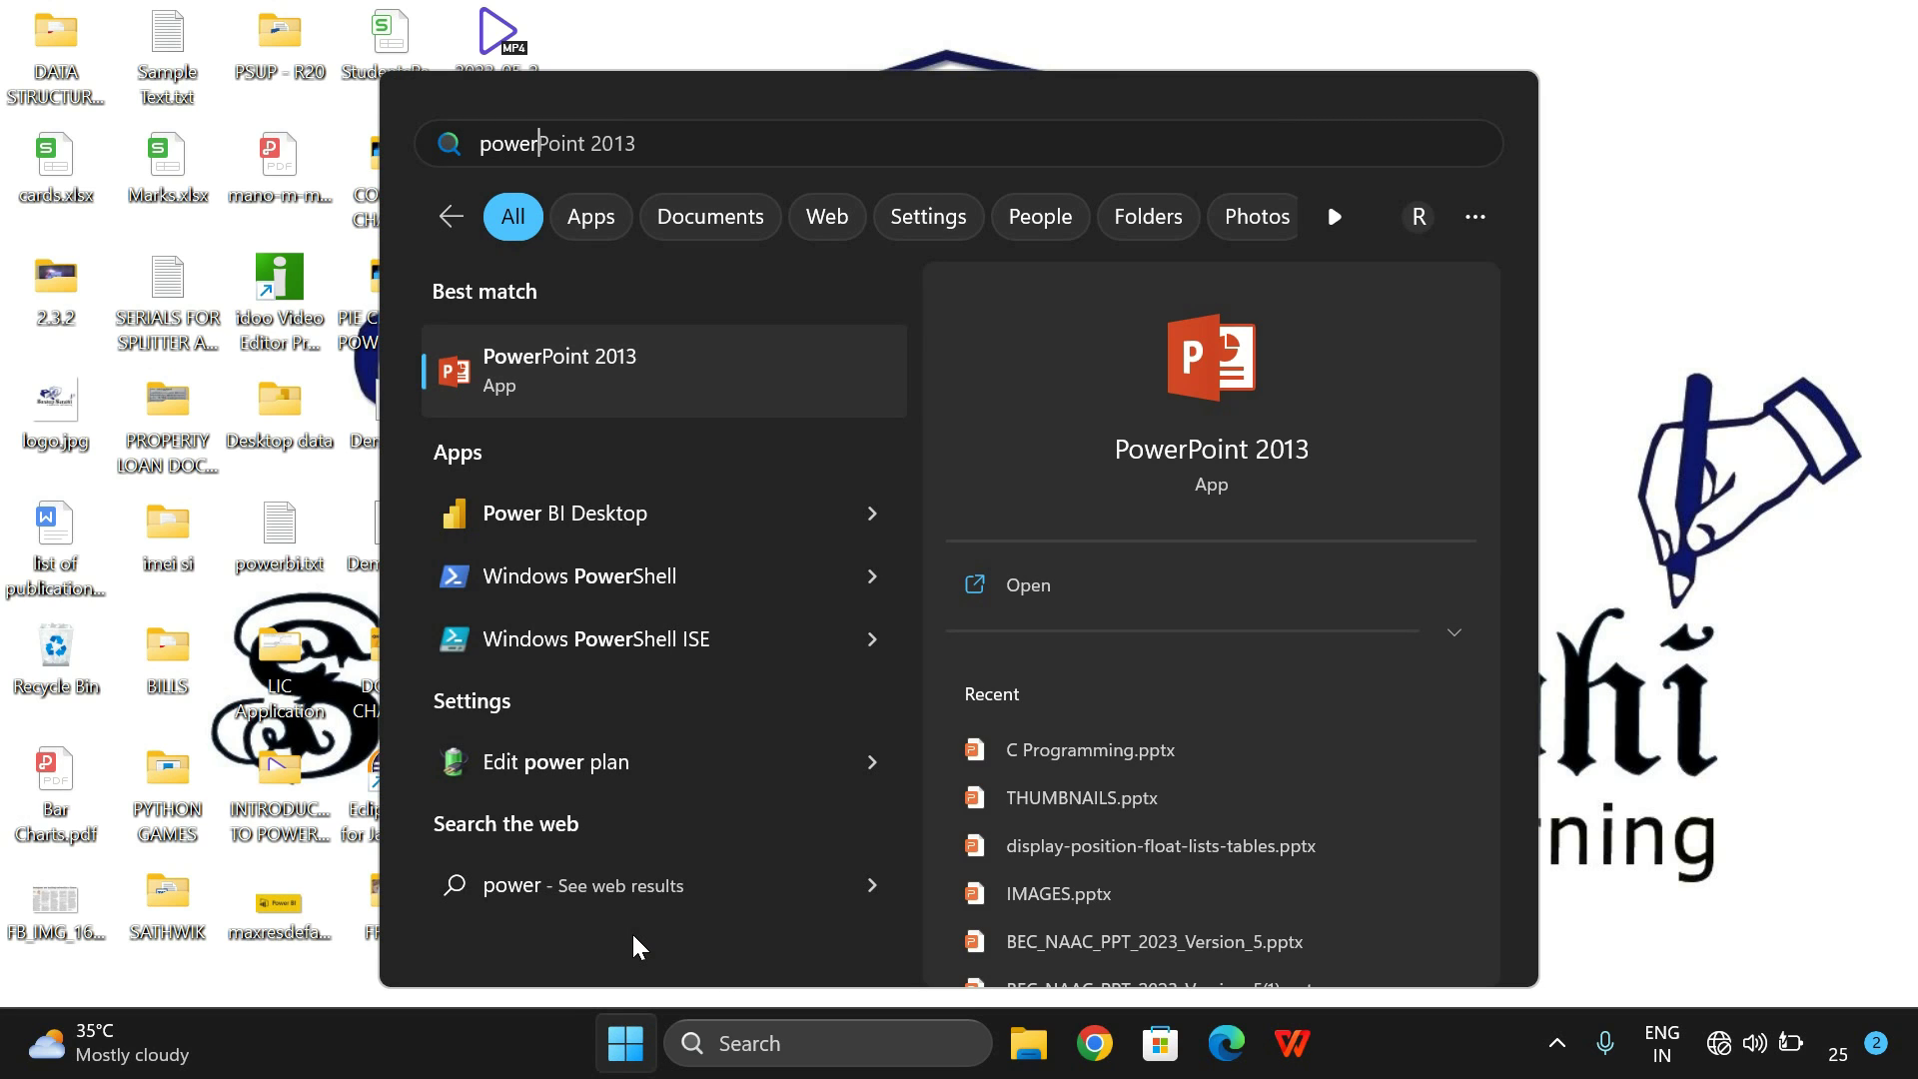
click(644, 513)
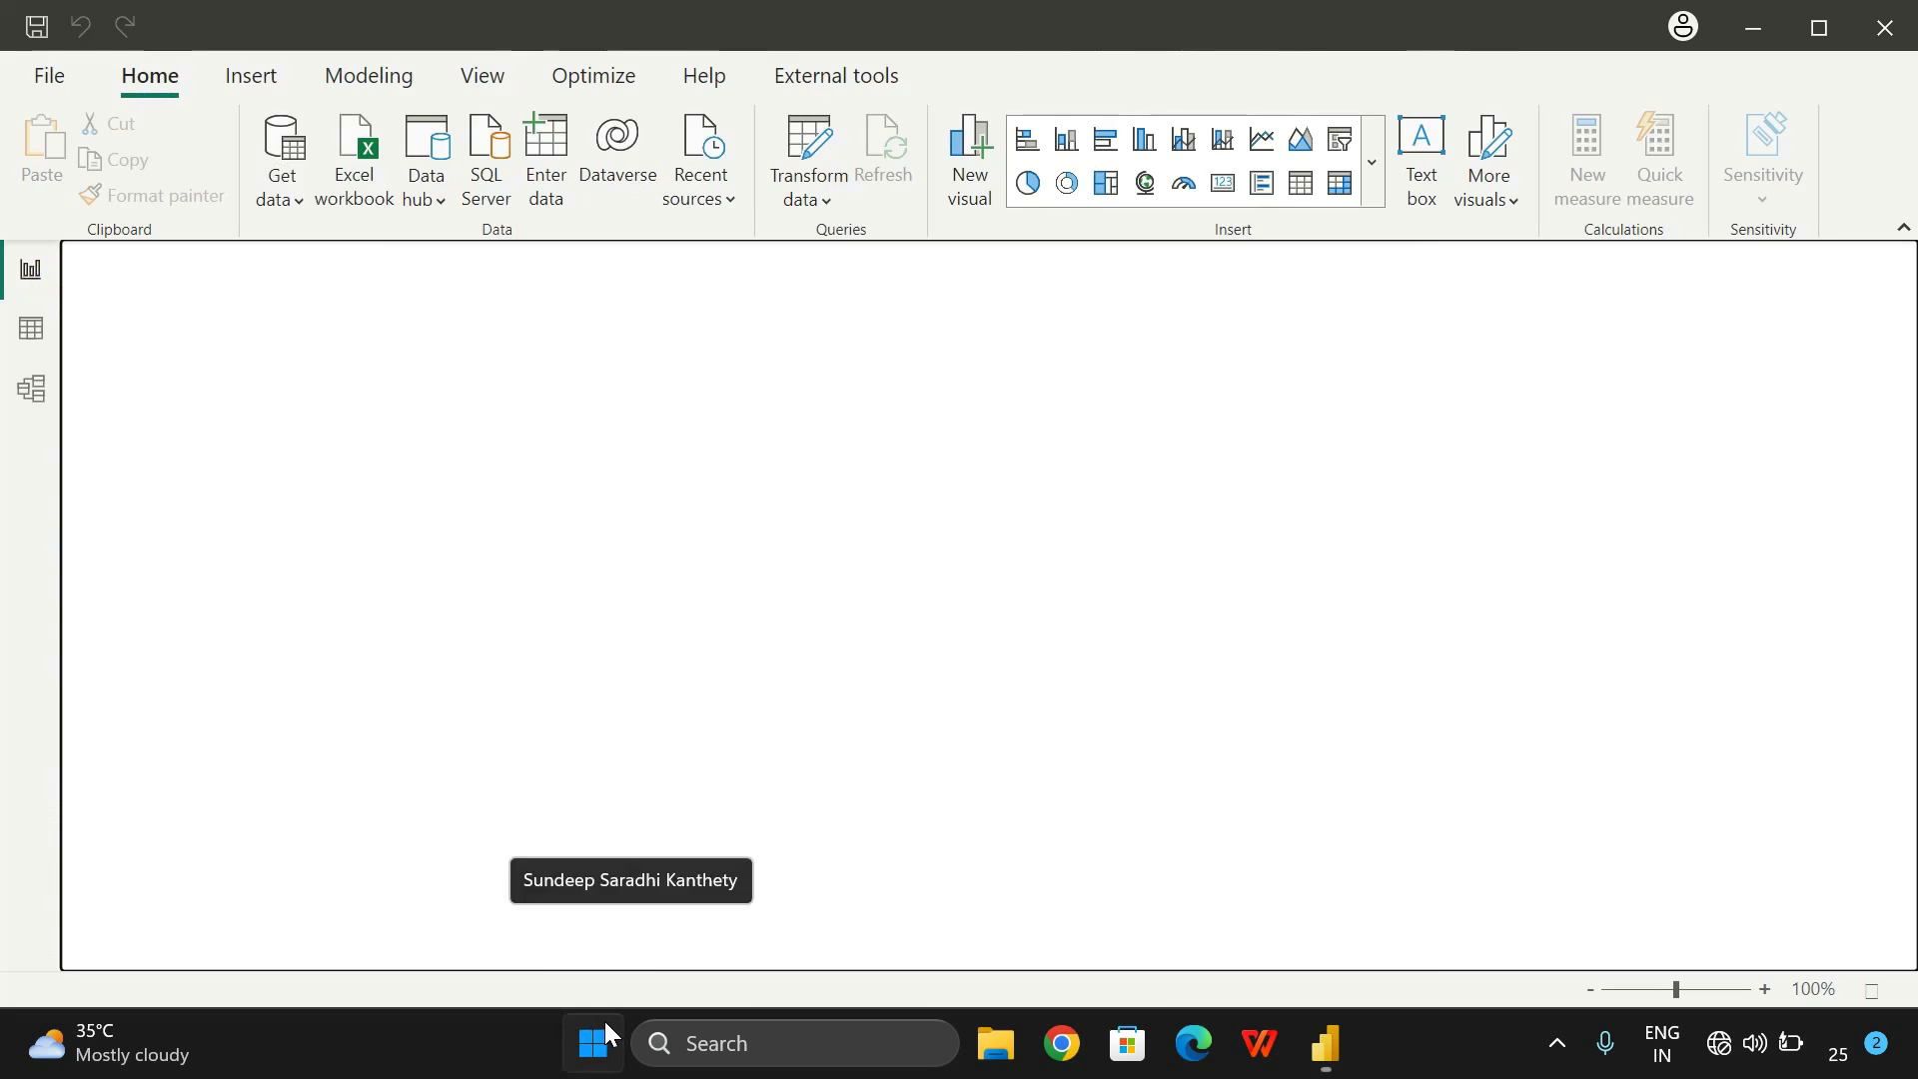
click(605, 1023)
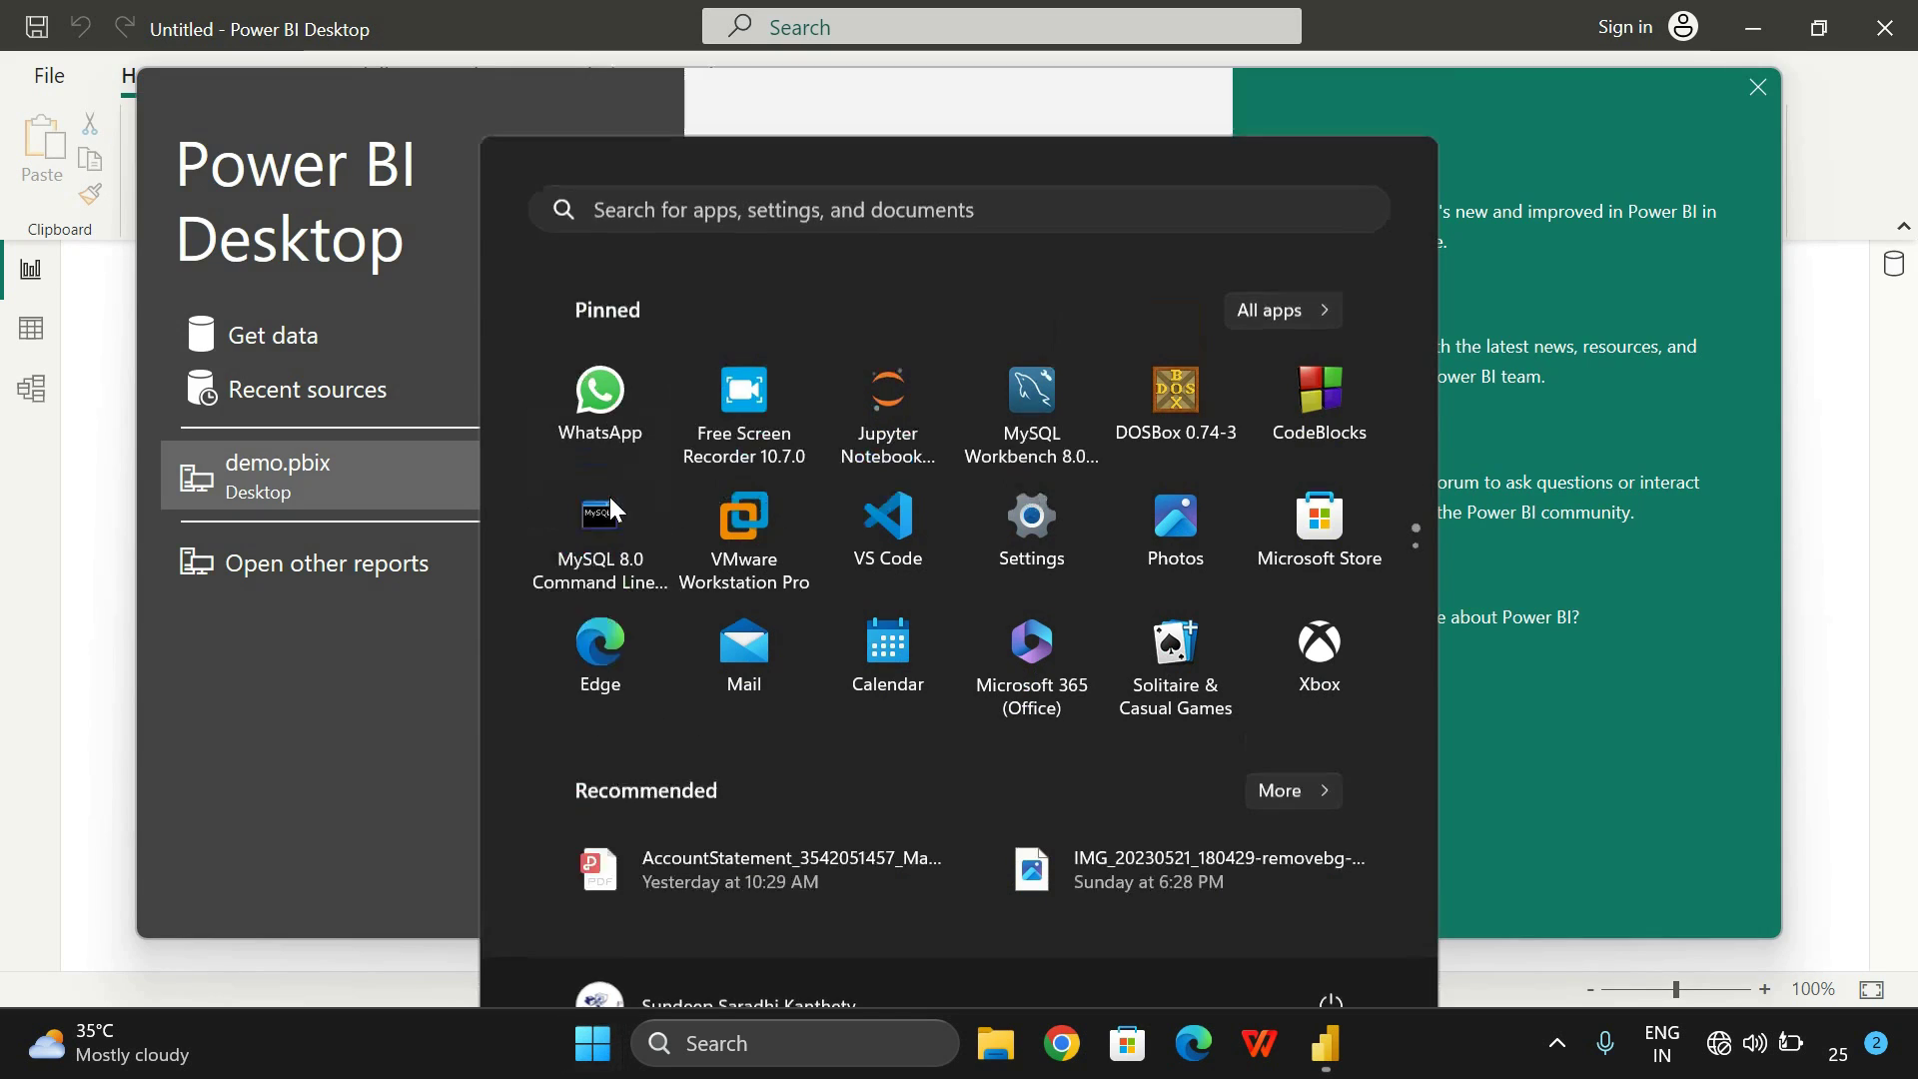
Launch MySQL 8.0 Command Line Client and log in with the account password
click(611, 510)
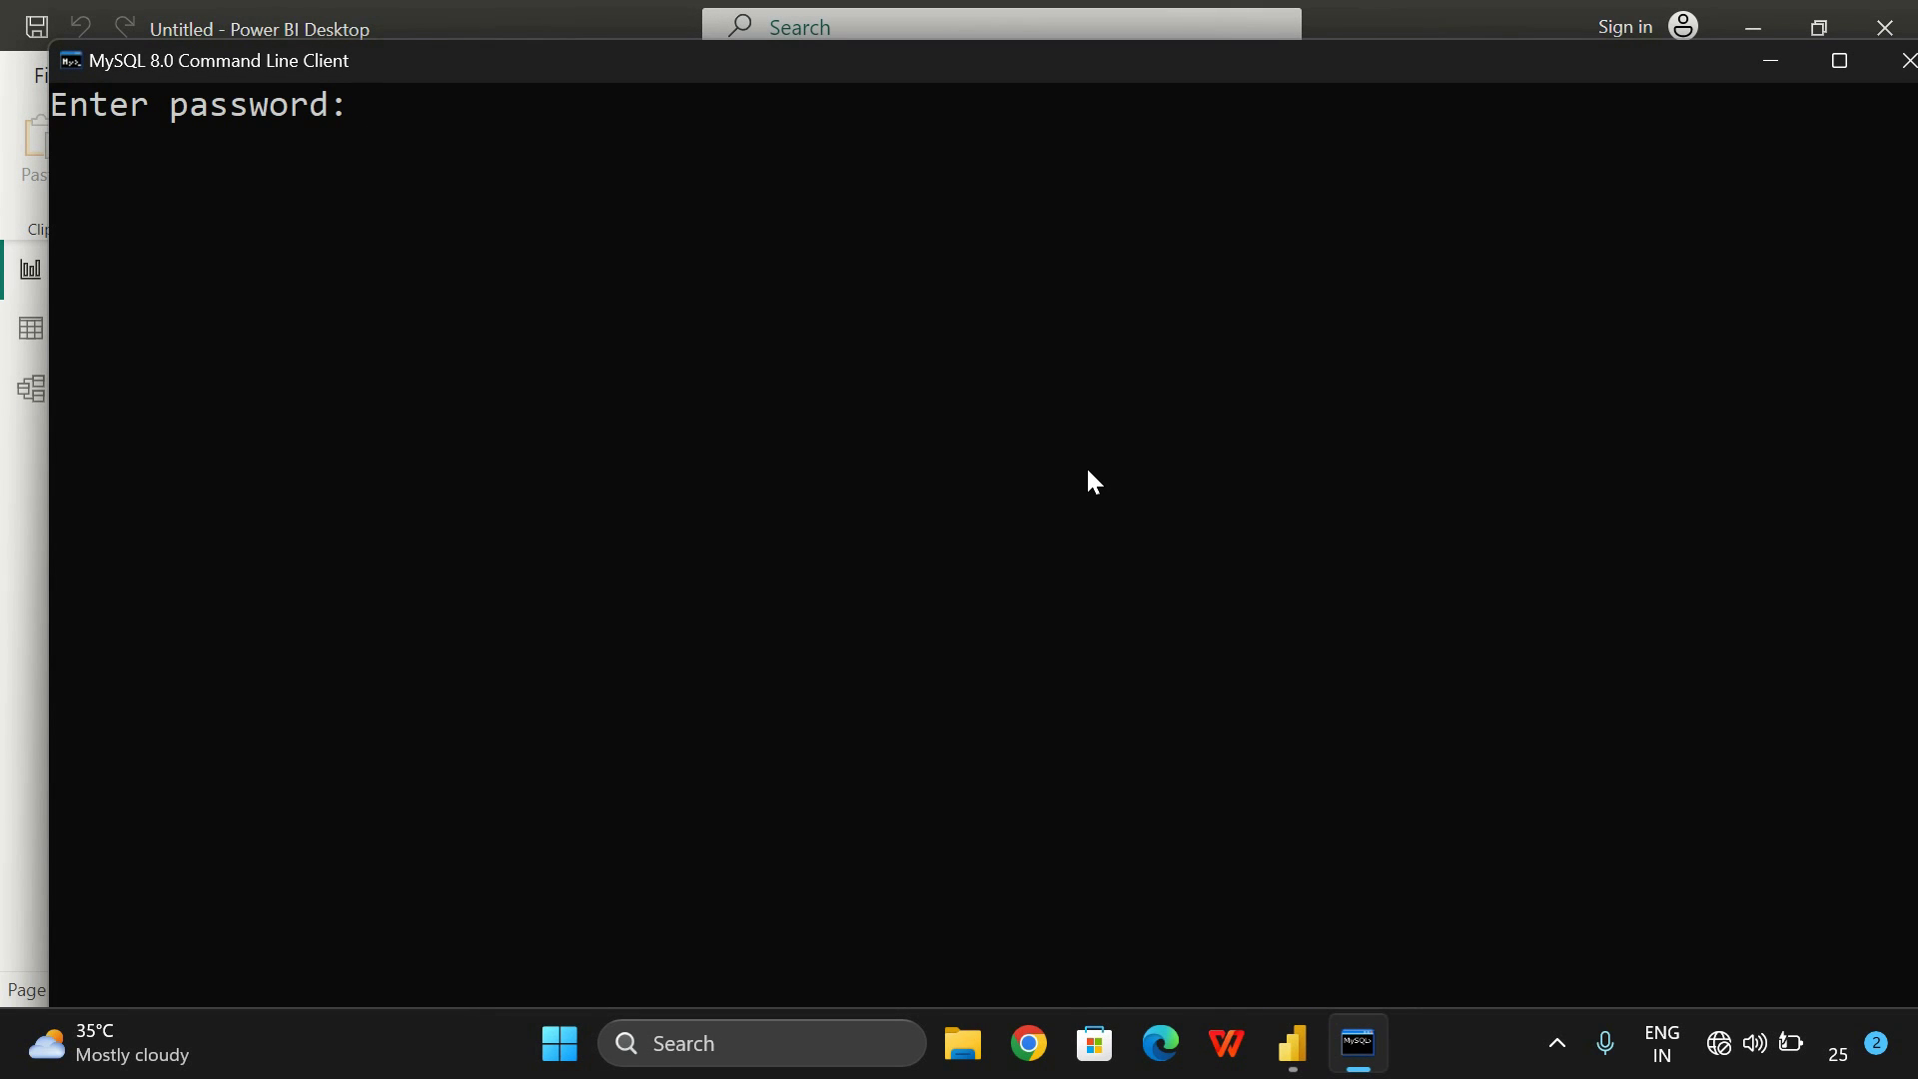
text(****)
key(Return)
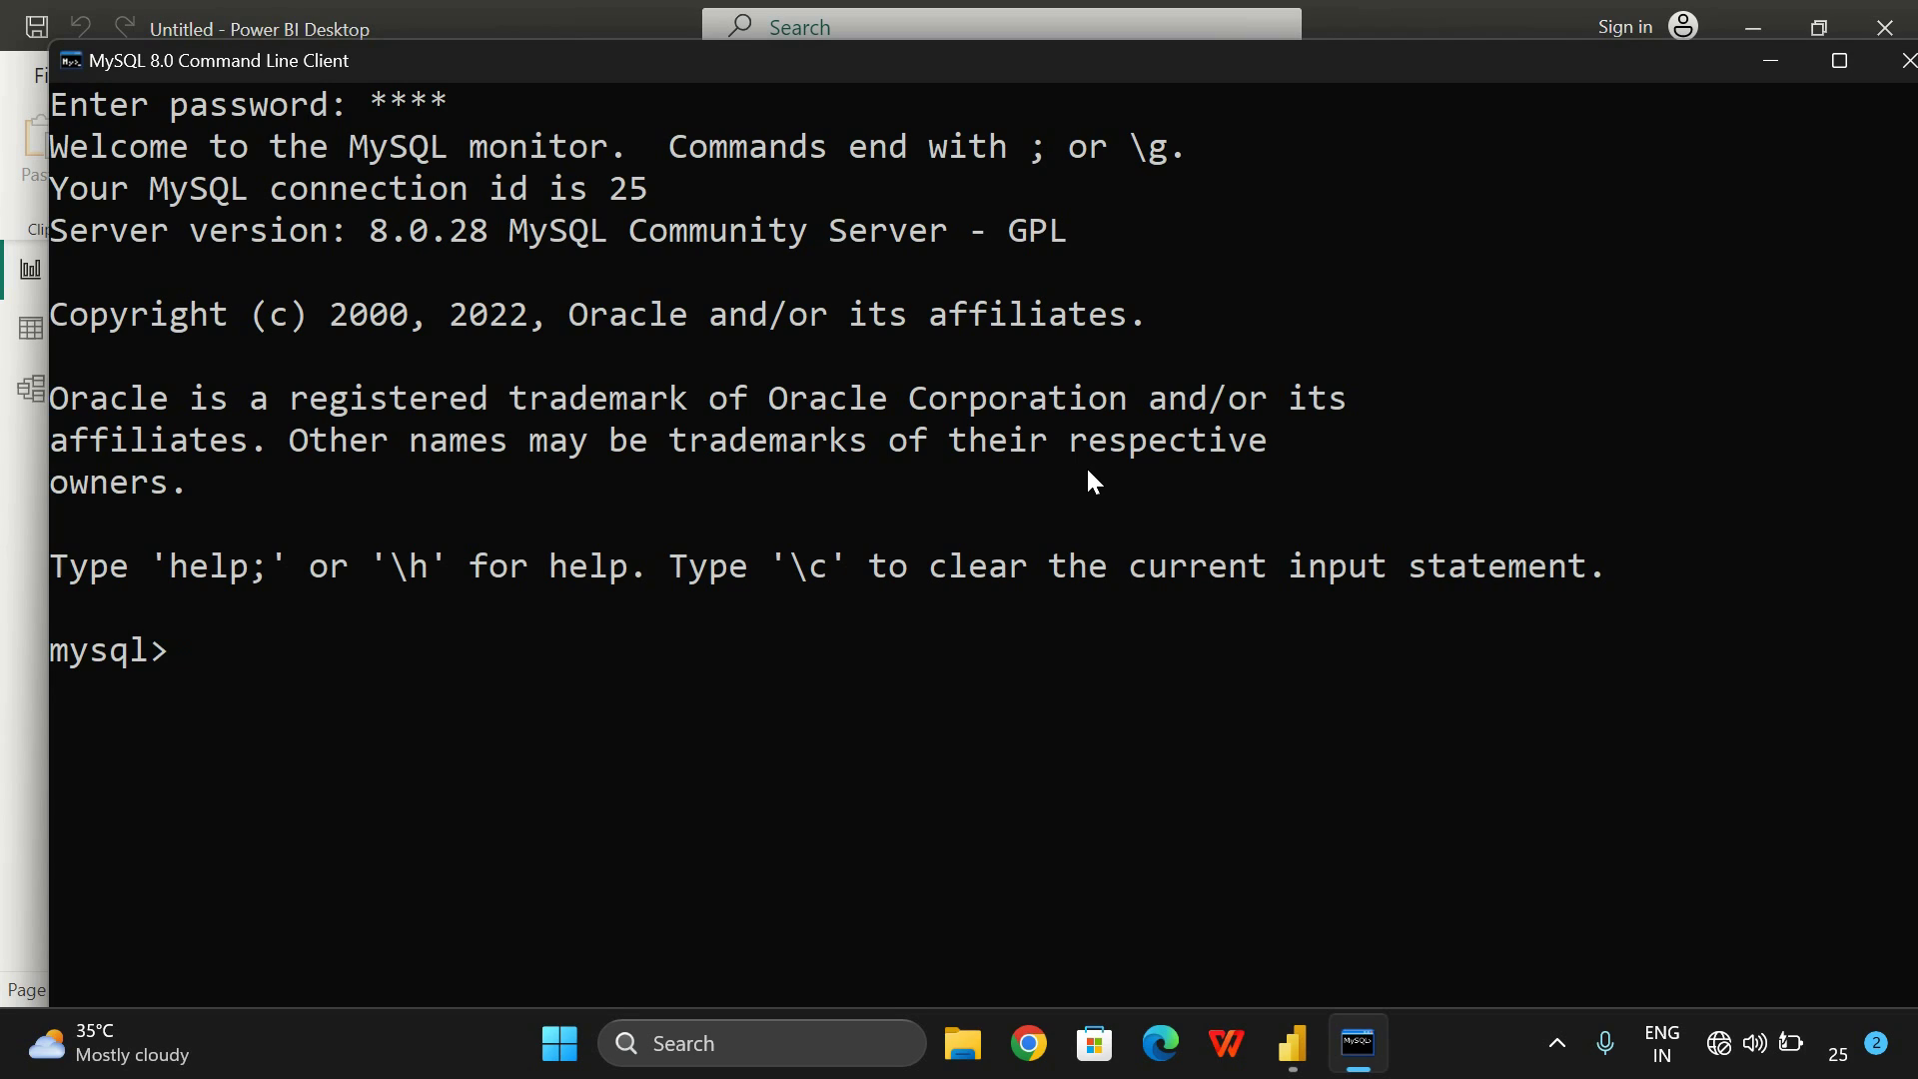
List all databases with 'show databases;'
text(show dayab)
key(BackSpace)
key(BackSpace)
key(BackSpace)
text(tabases;)
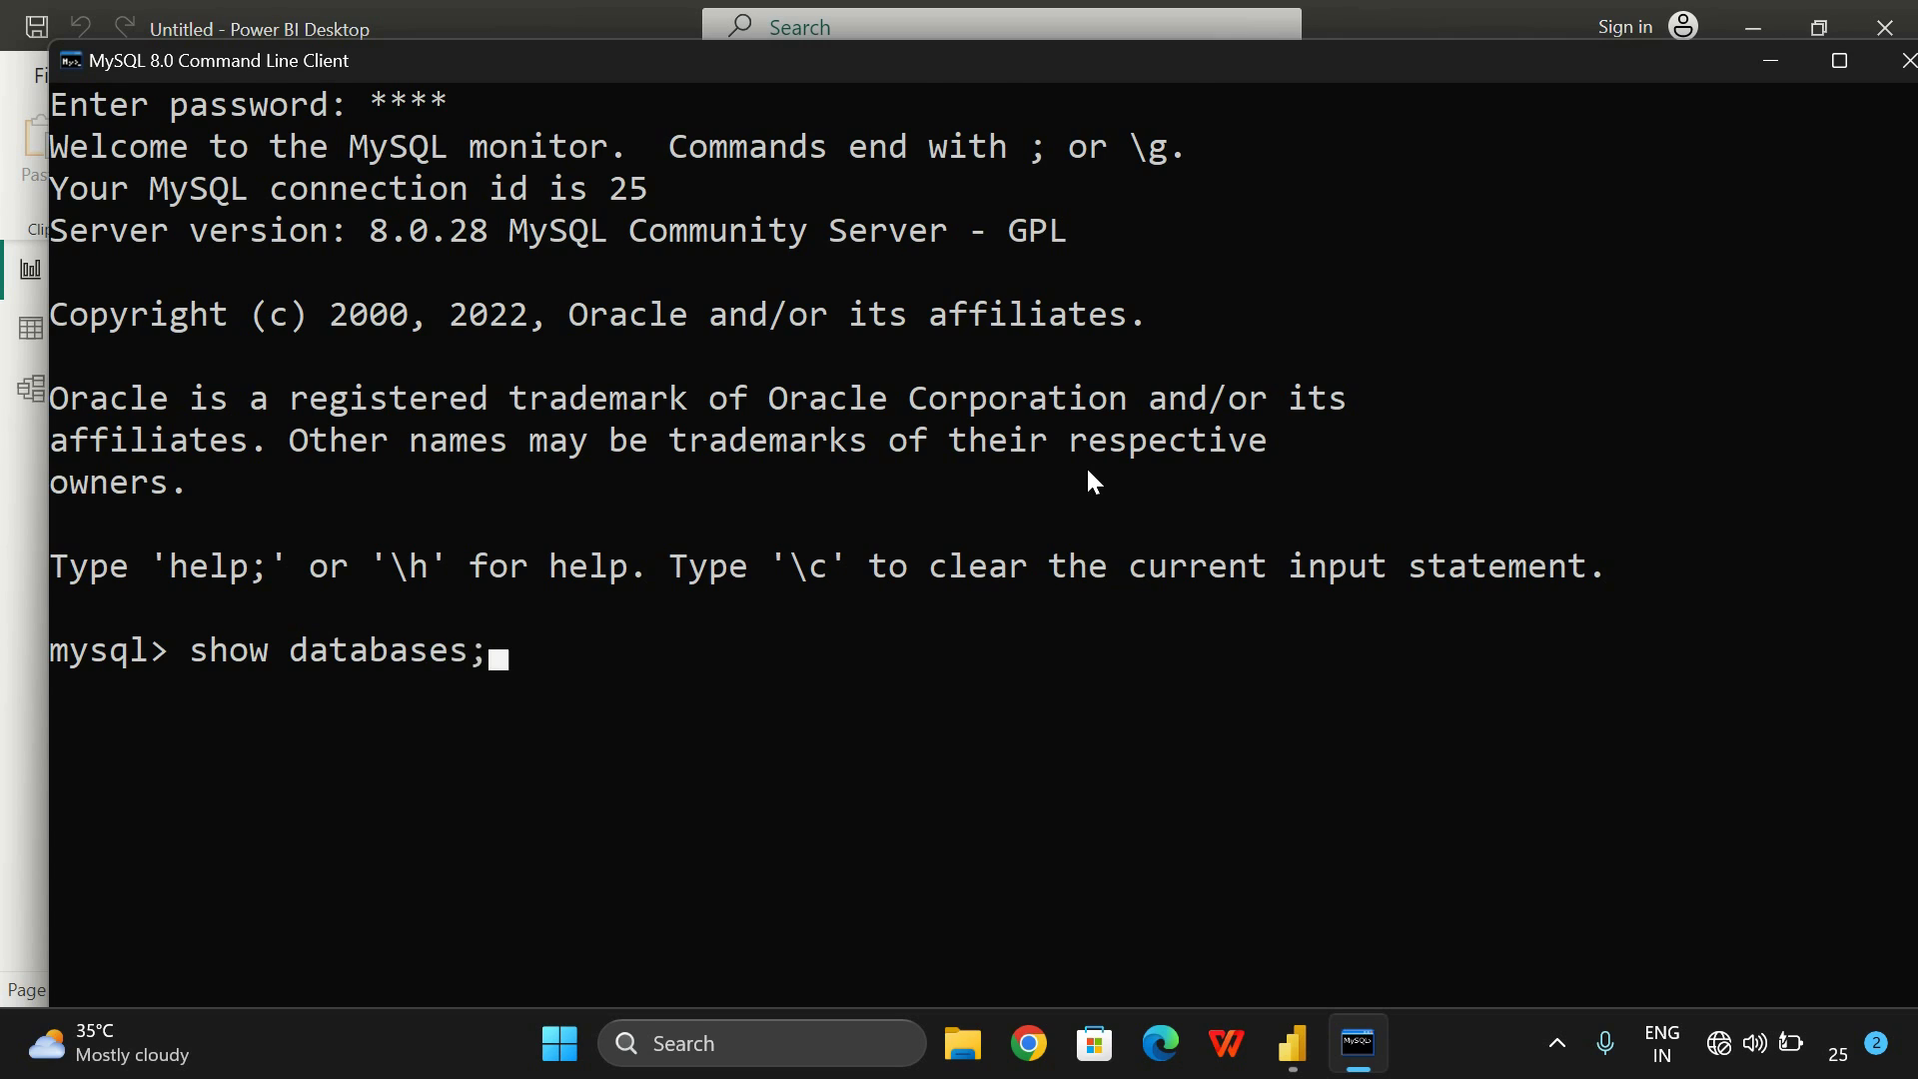
key(Return)
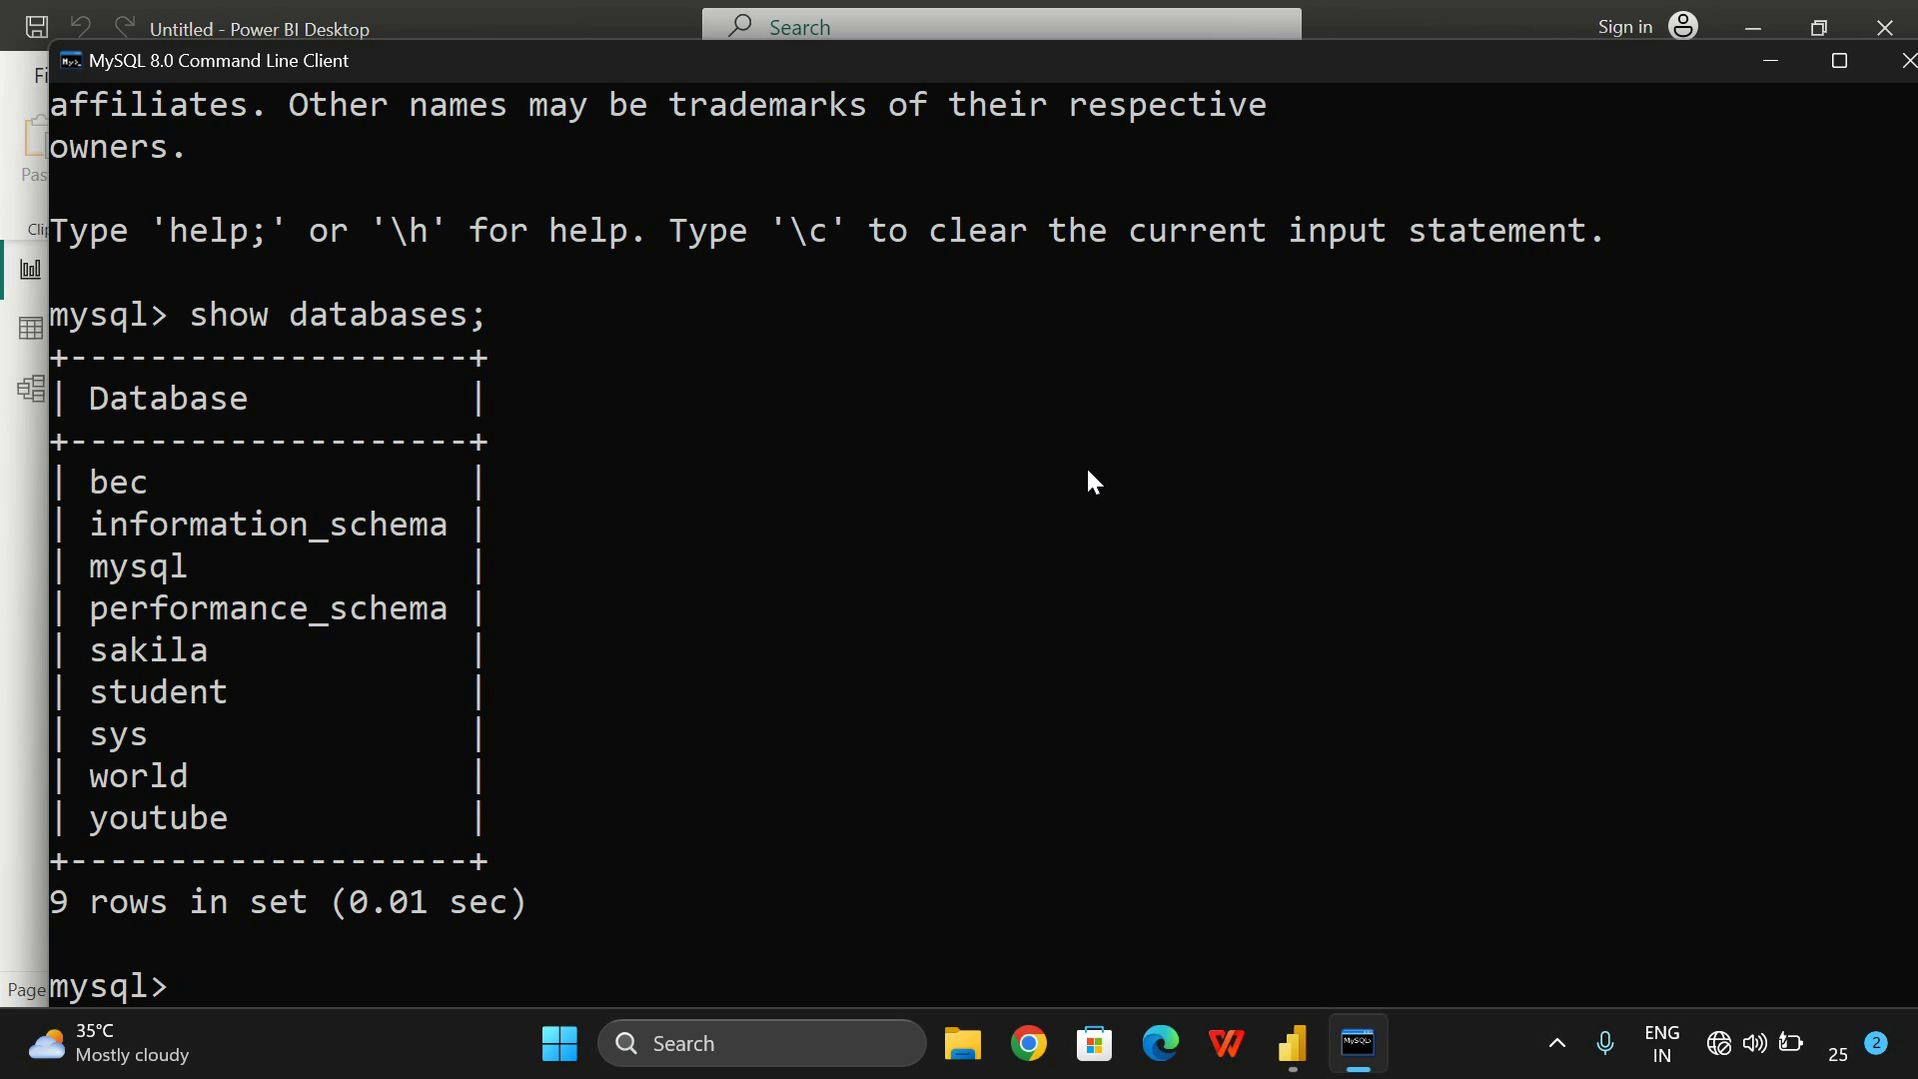
Switch to the bec database and list its eight tables
text(use bec;)
key(Return)
text(show tables;)
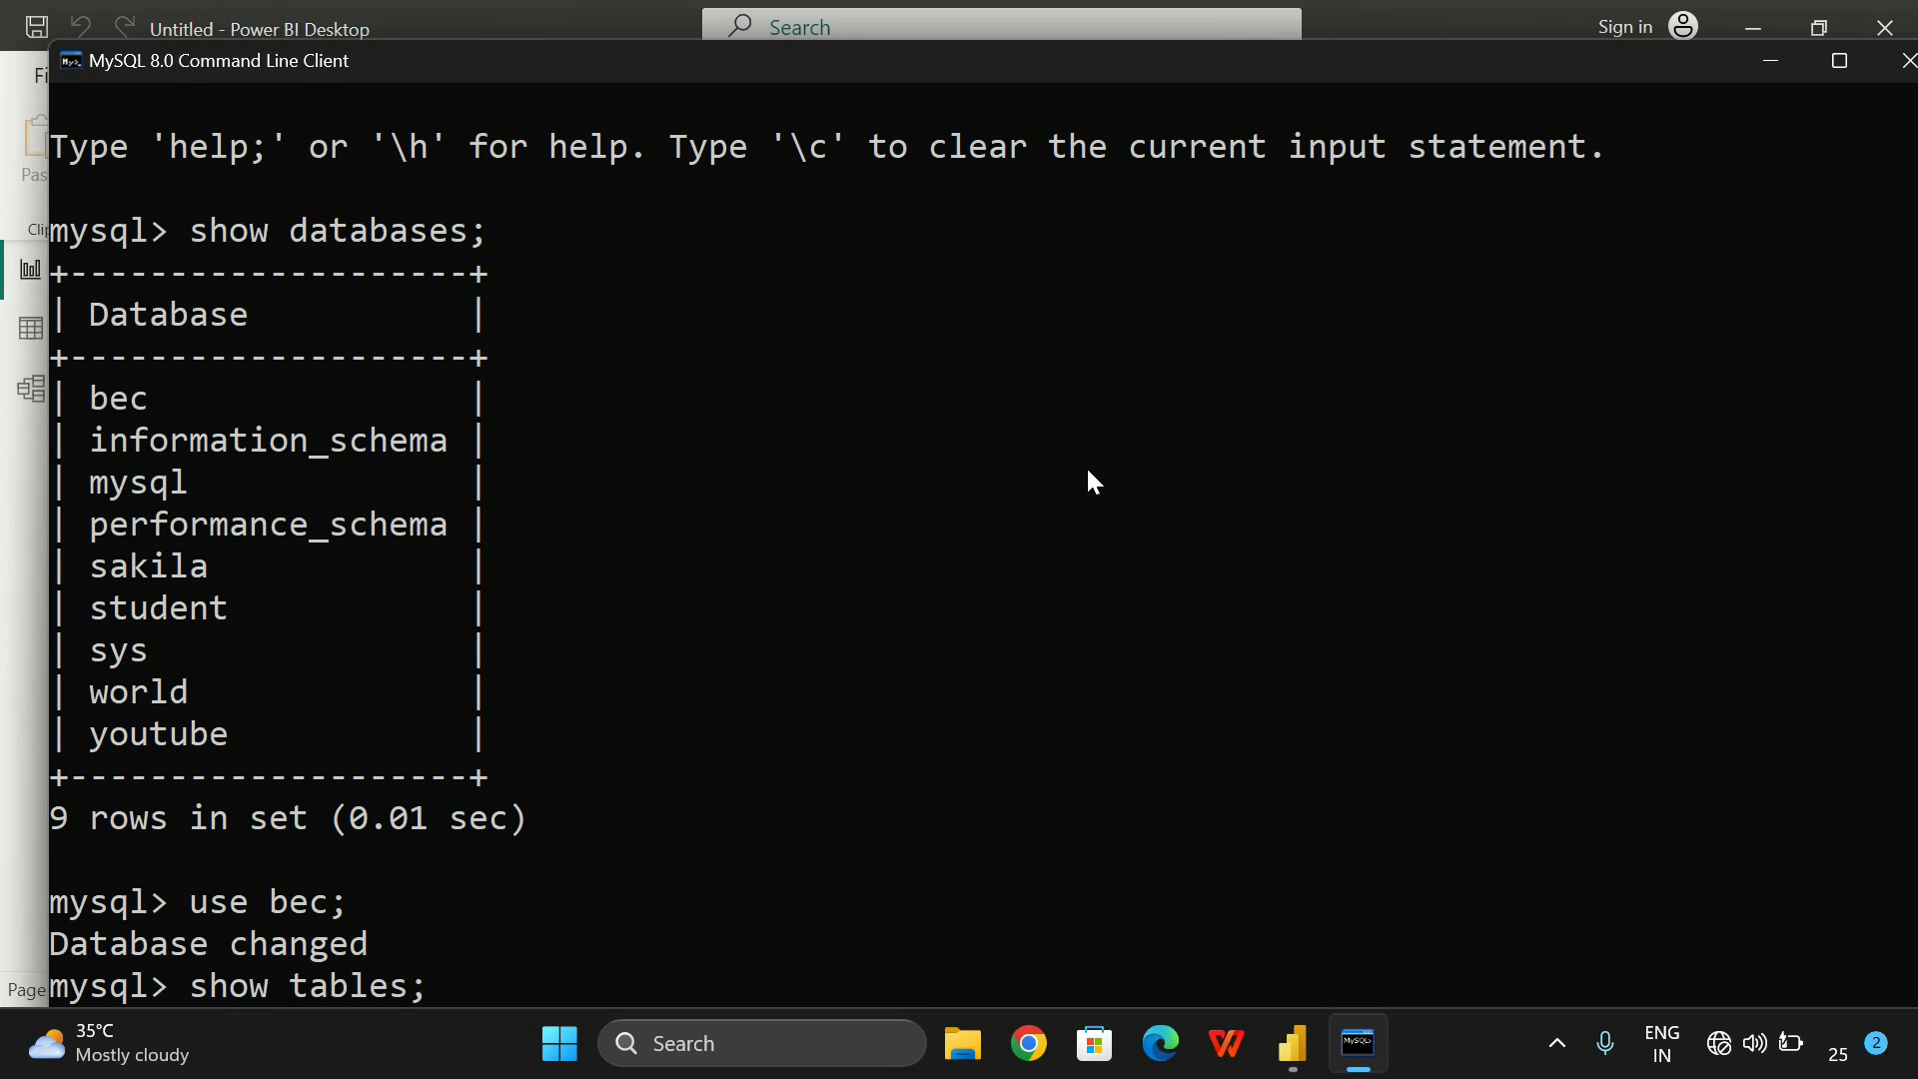
key(Return)
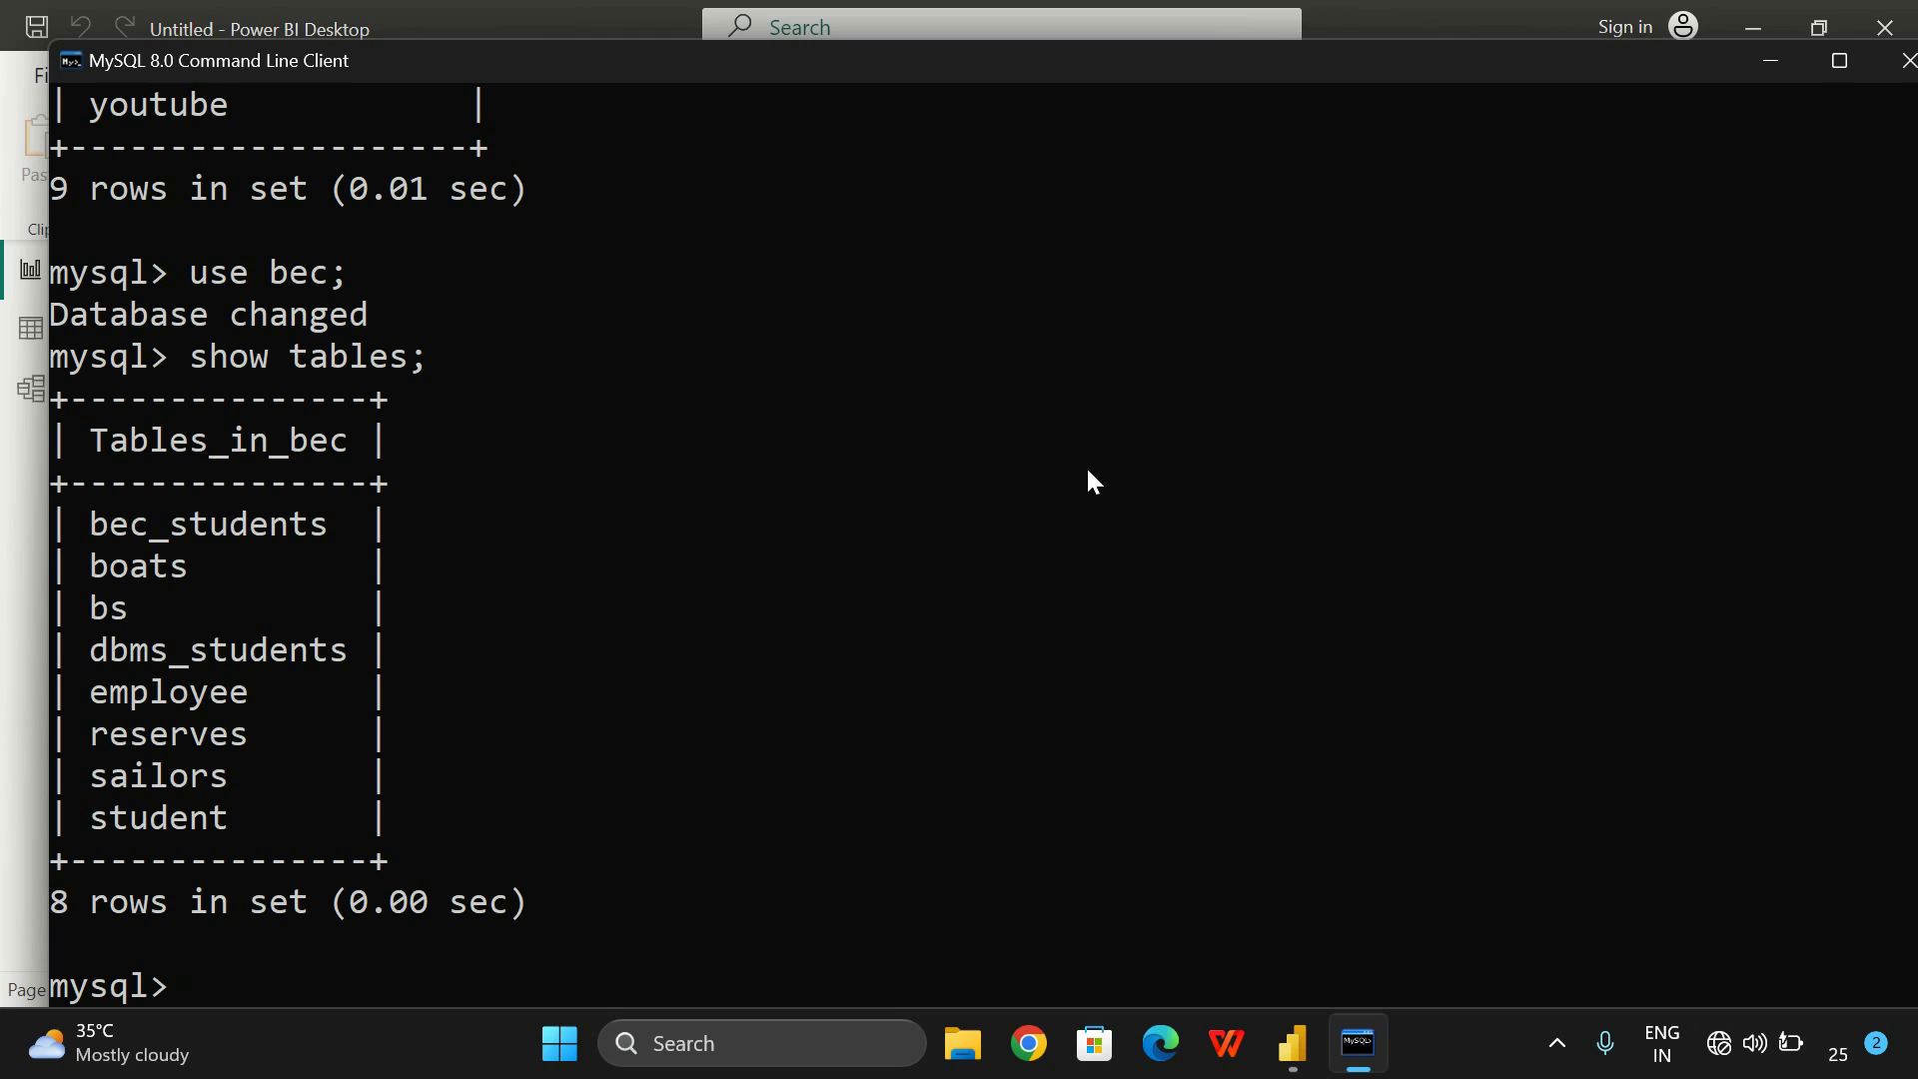
Minimize MySQL, dismiss Power BI's welcome screen and browse the common data sources list
click(1772, 62)
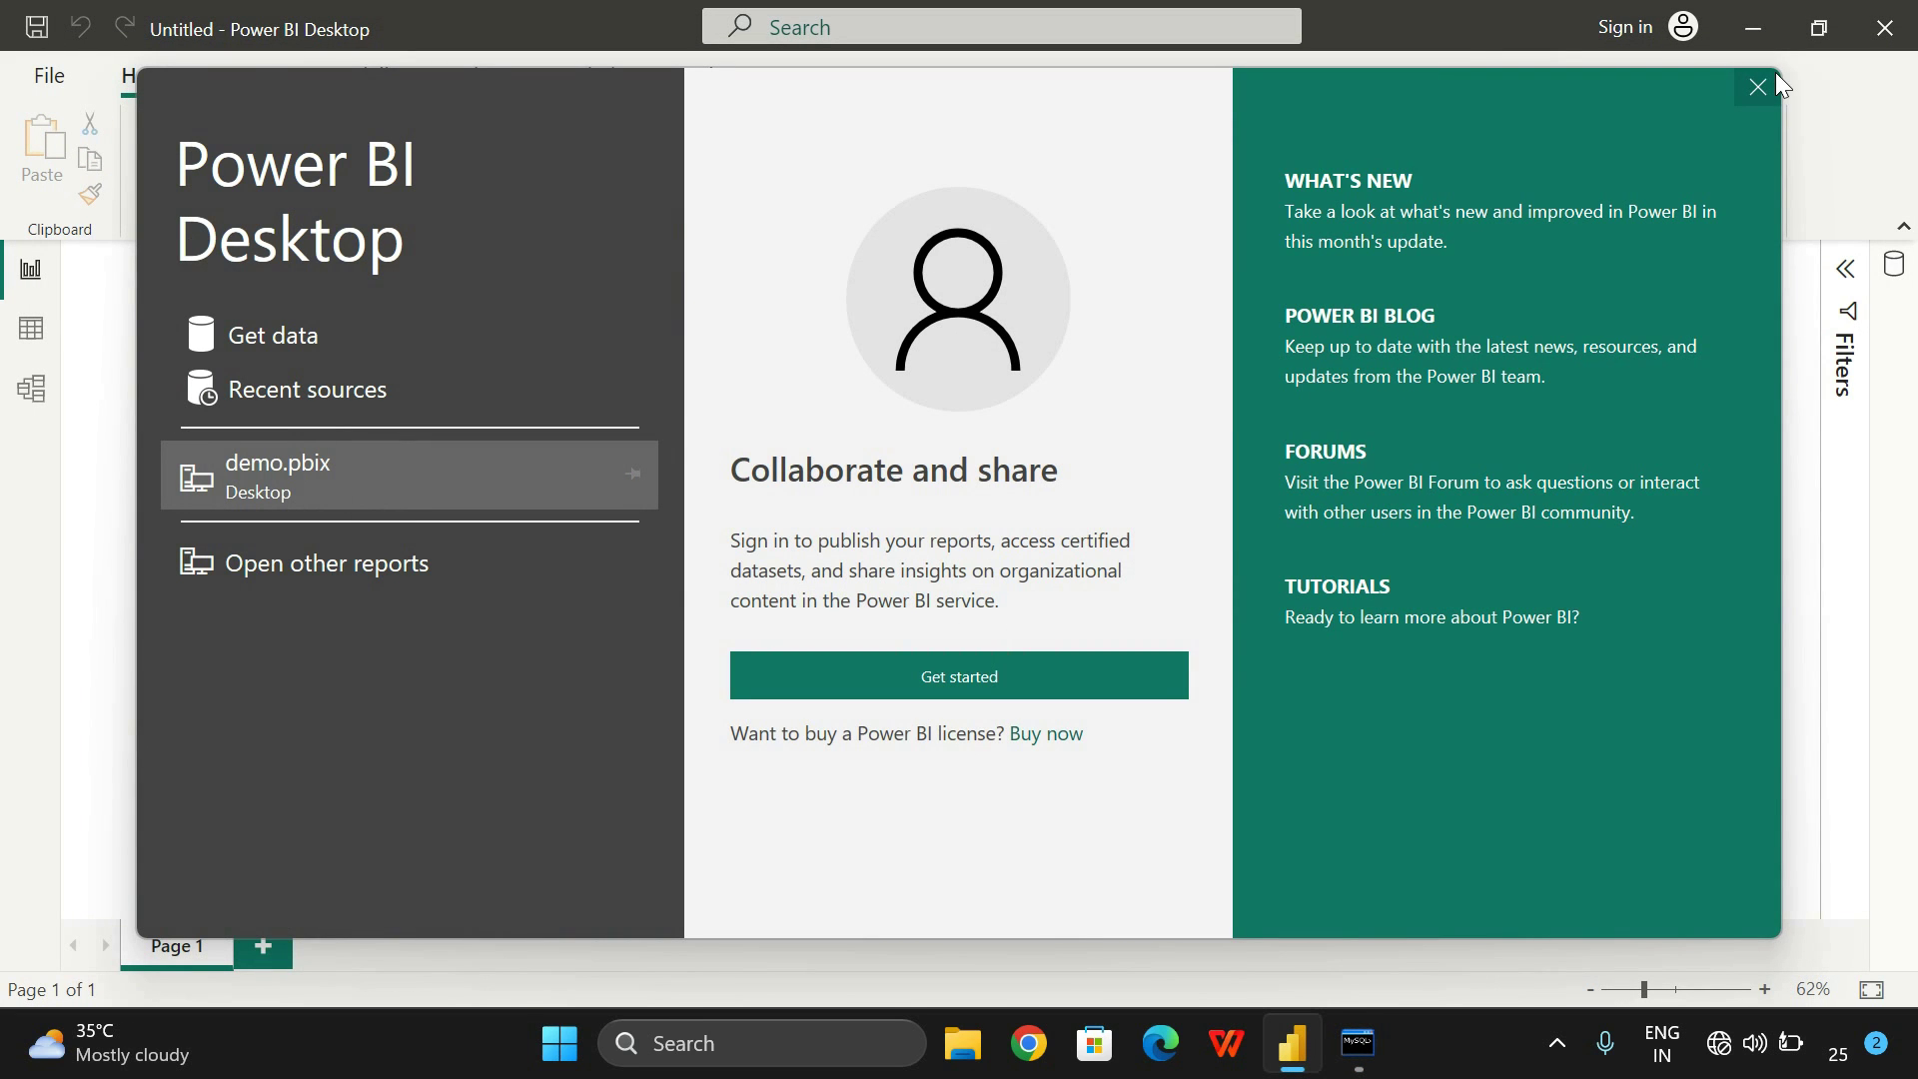
click(1777, 76)
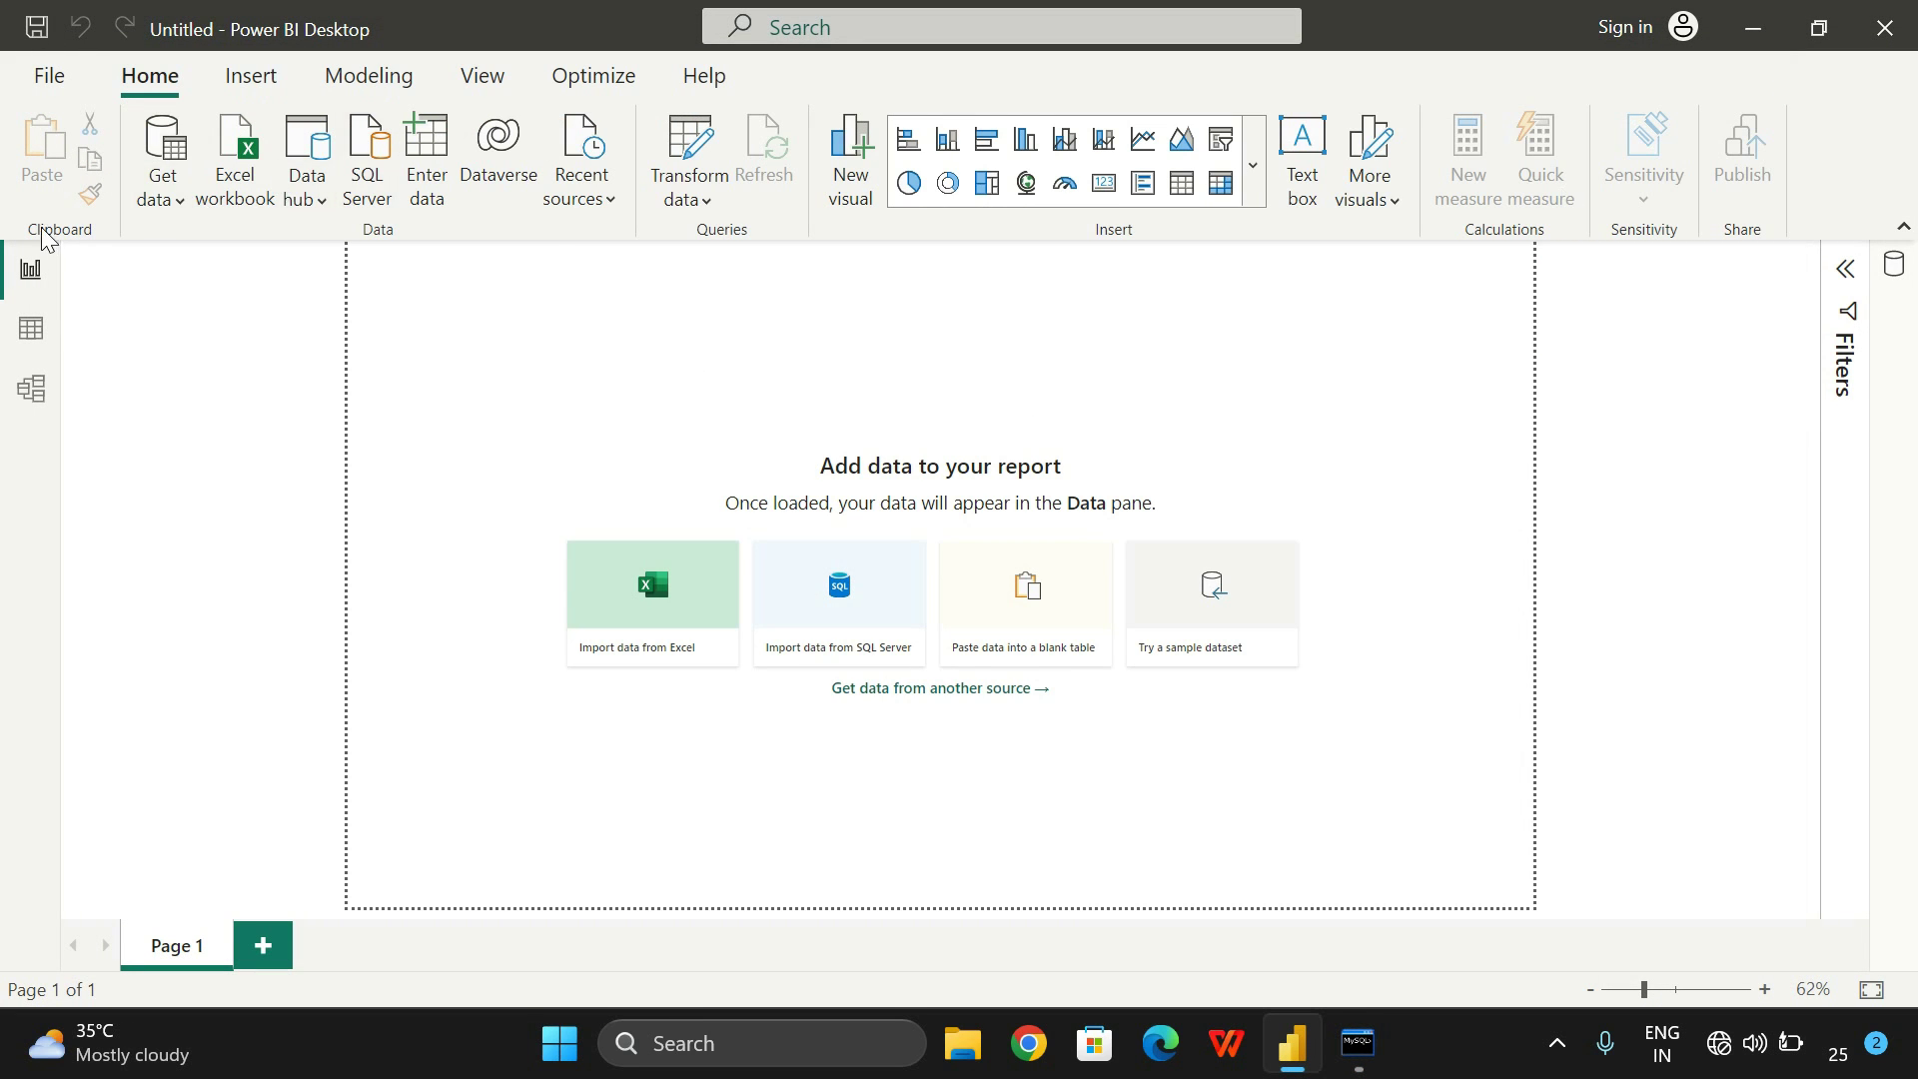
click(175, 200)
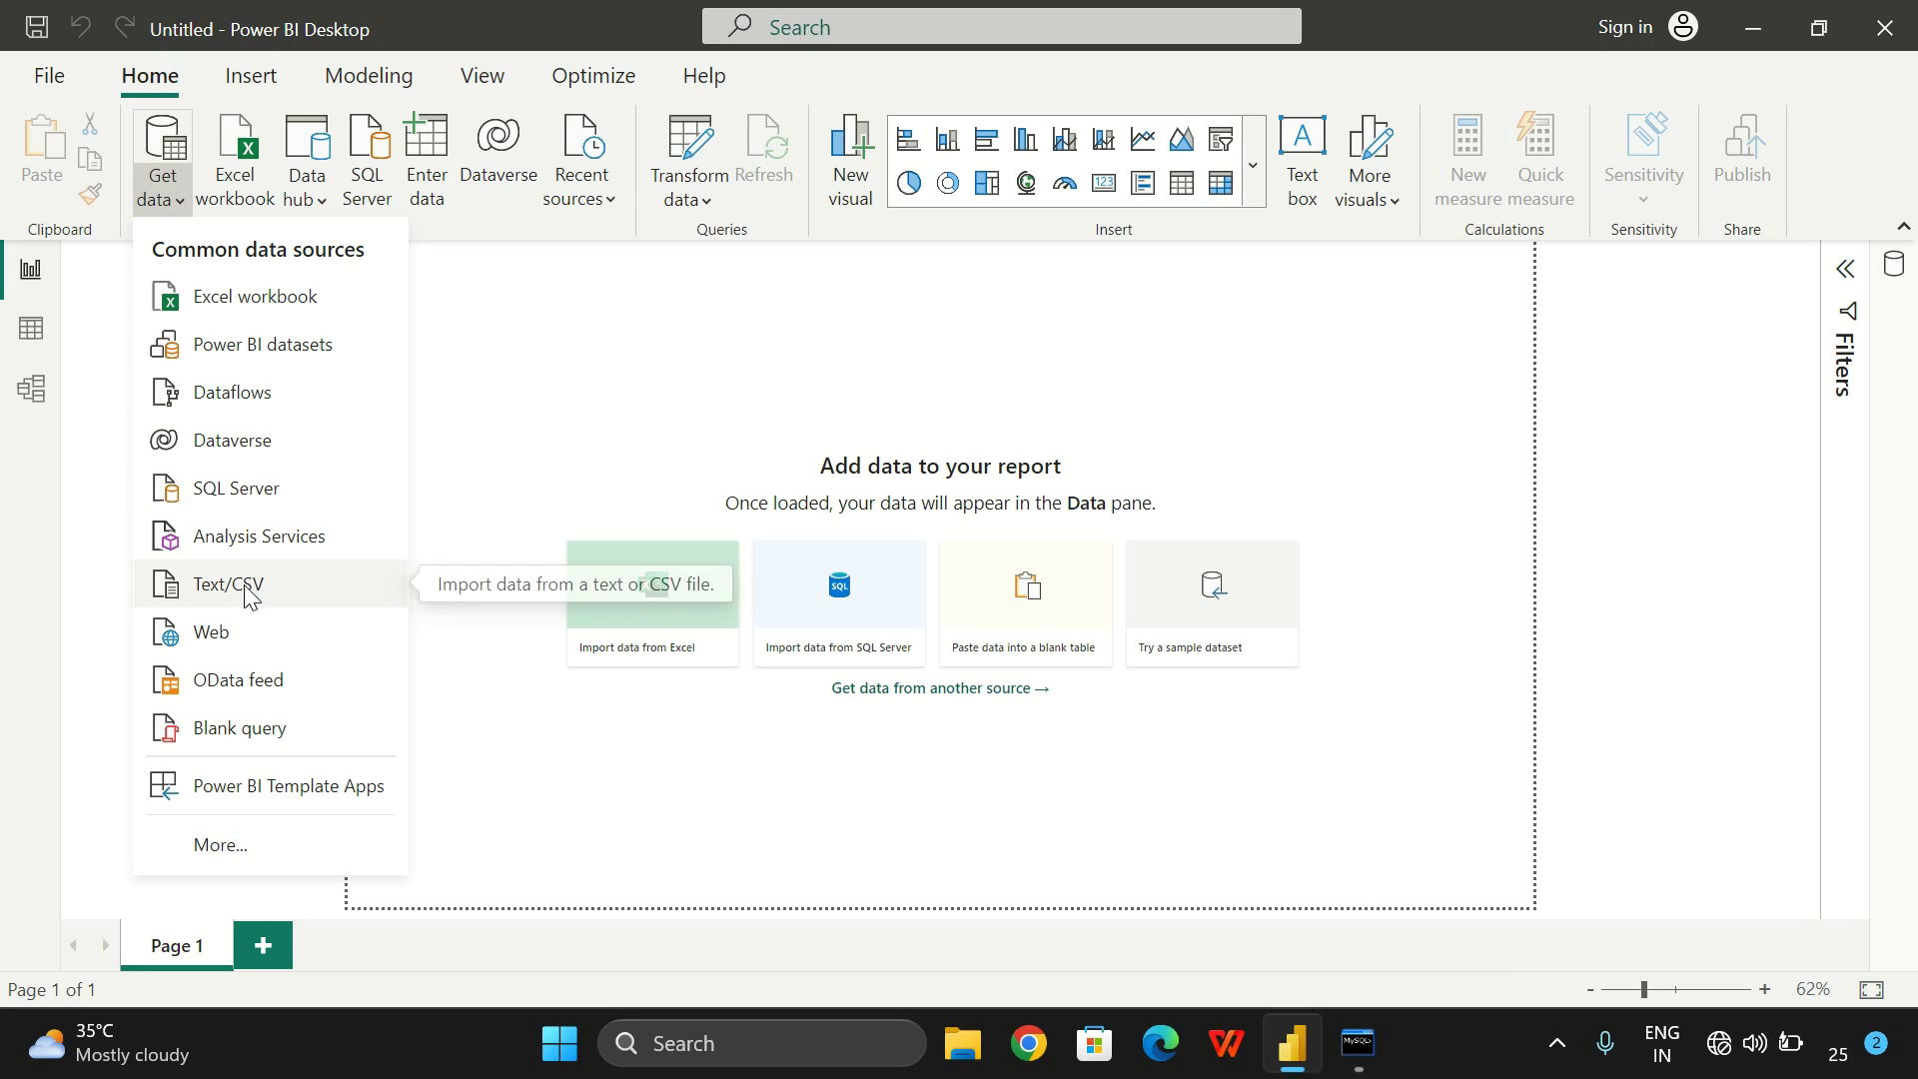
click(496, 493)
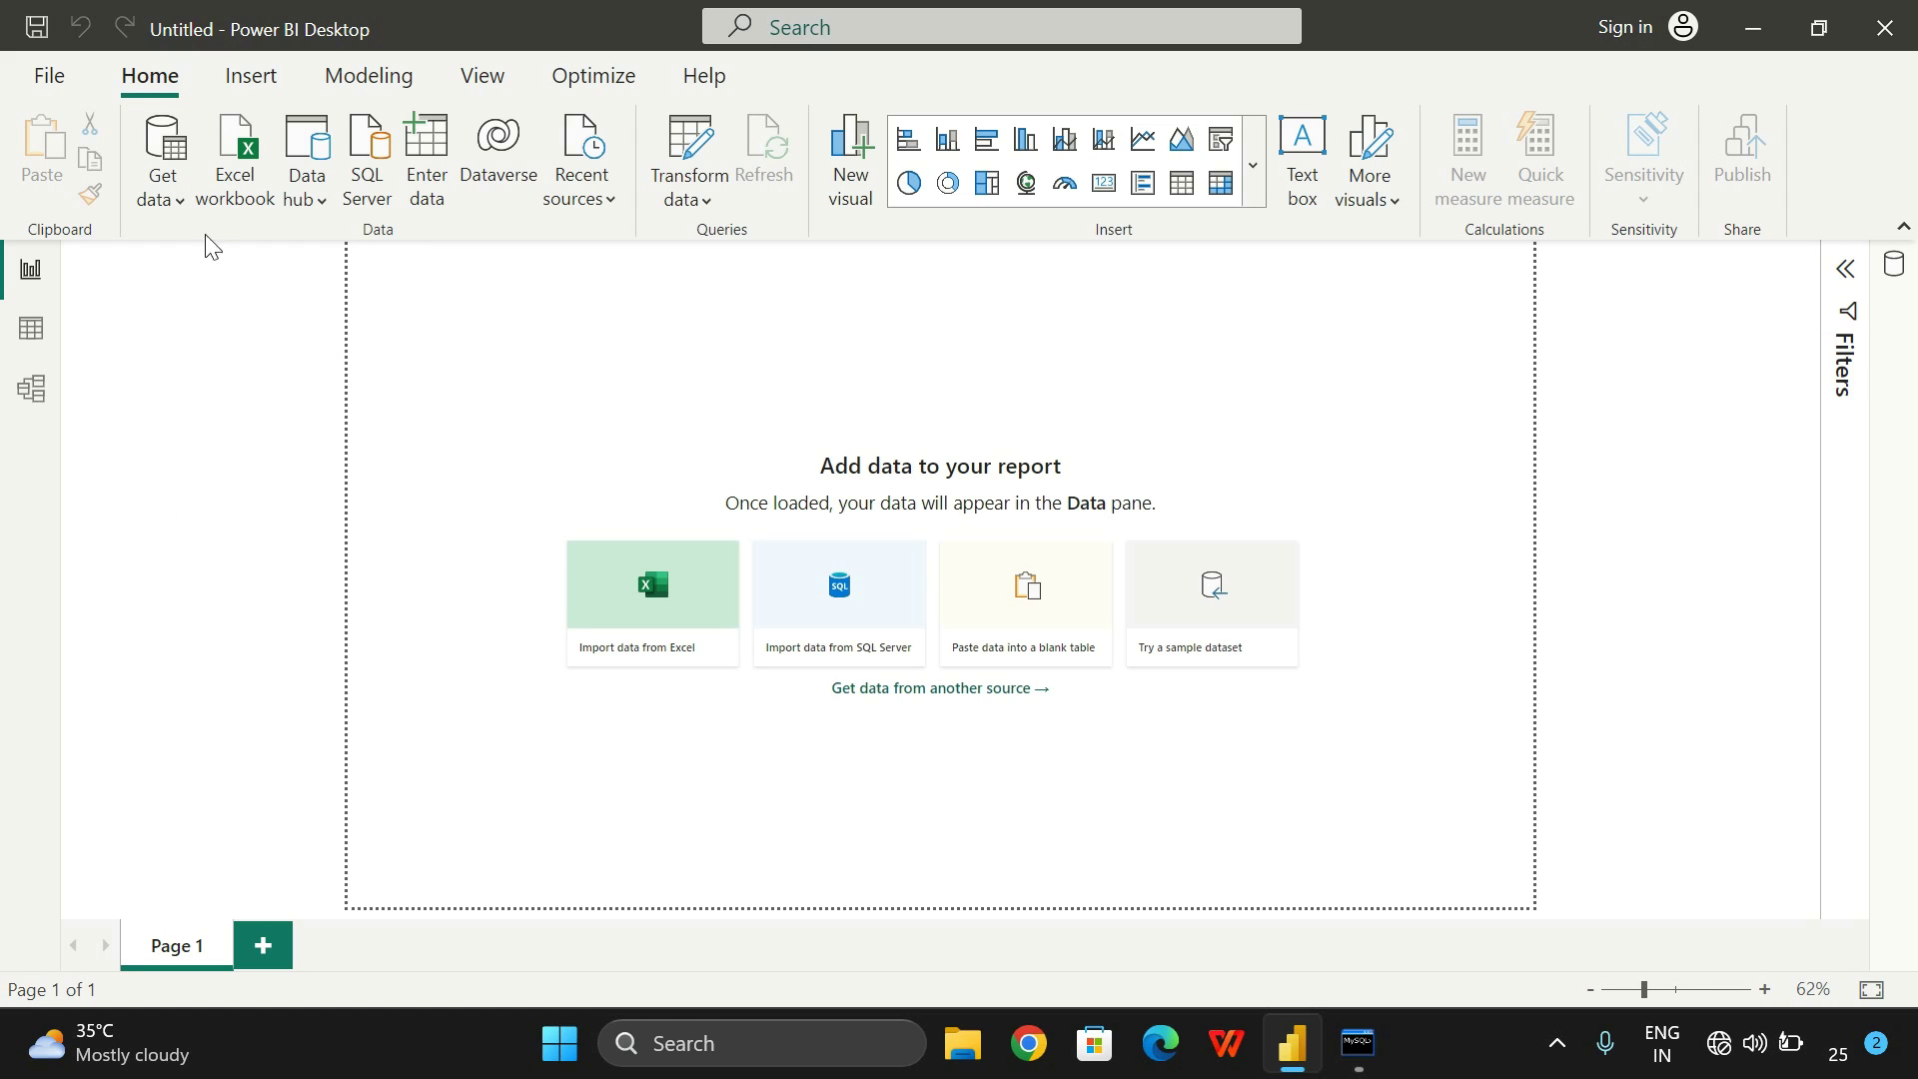
Search the full connector catalogue for 'mysql' and connect with the MySQL database connector
click(170, 202)
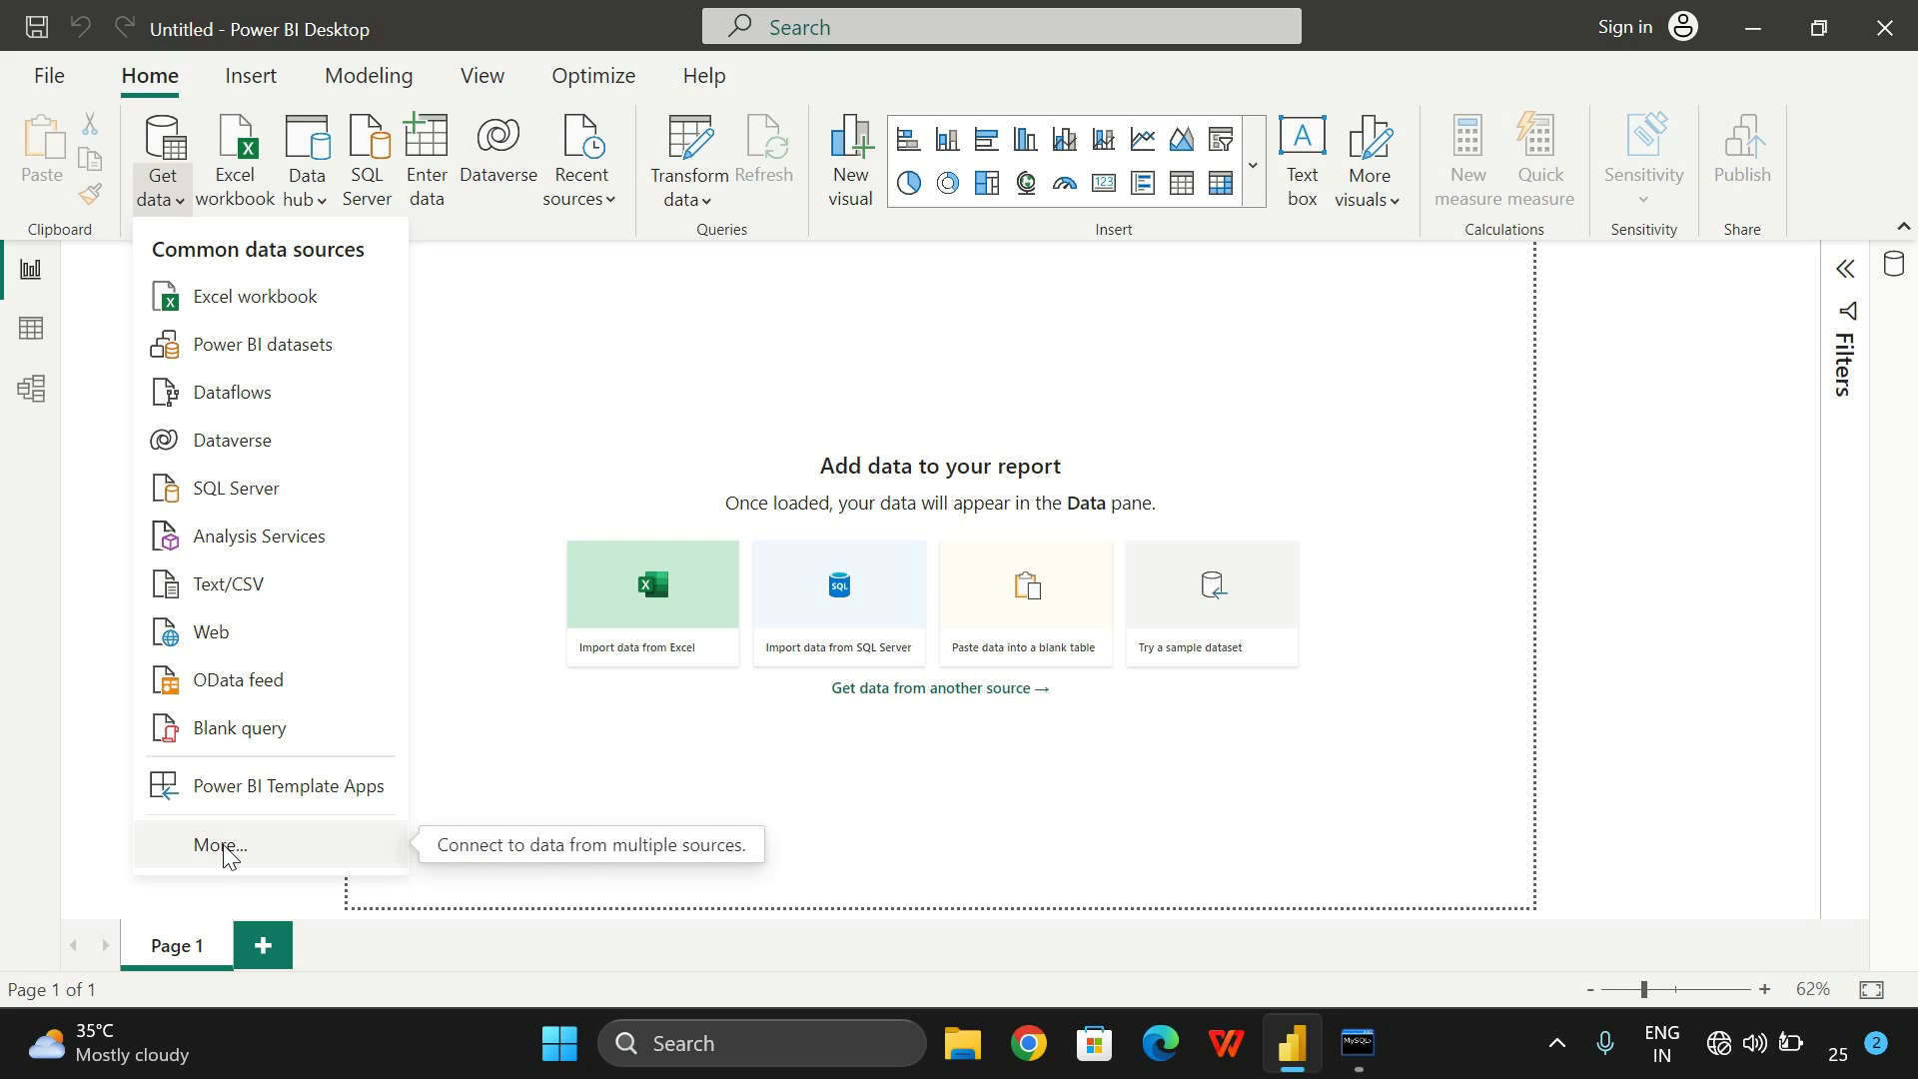
click(228, 847)
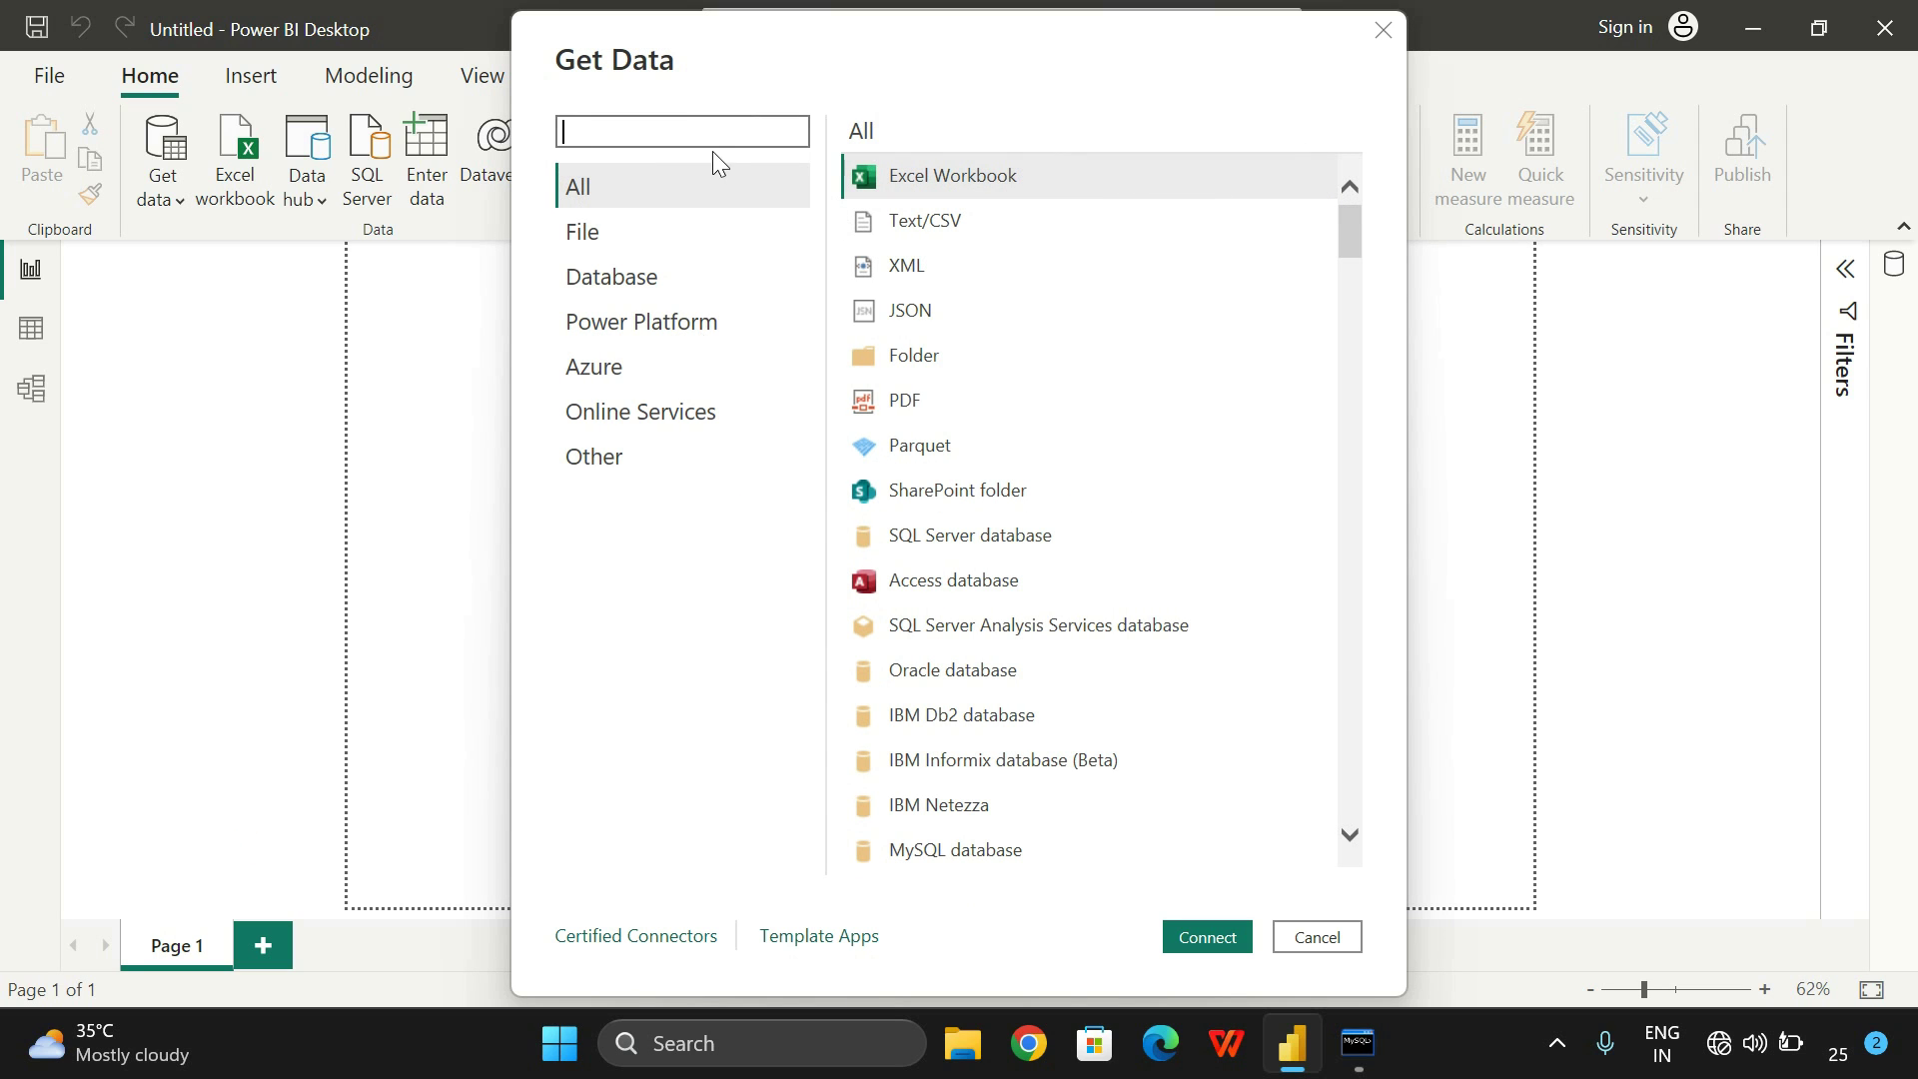
text(mysql)
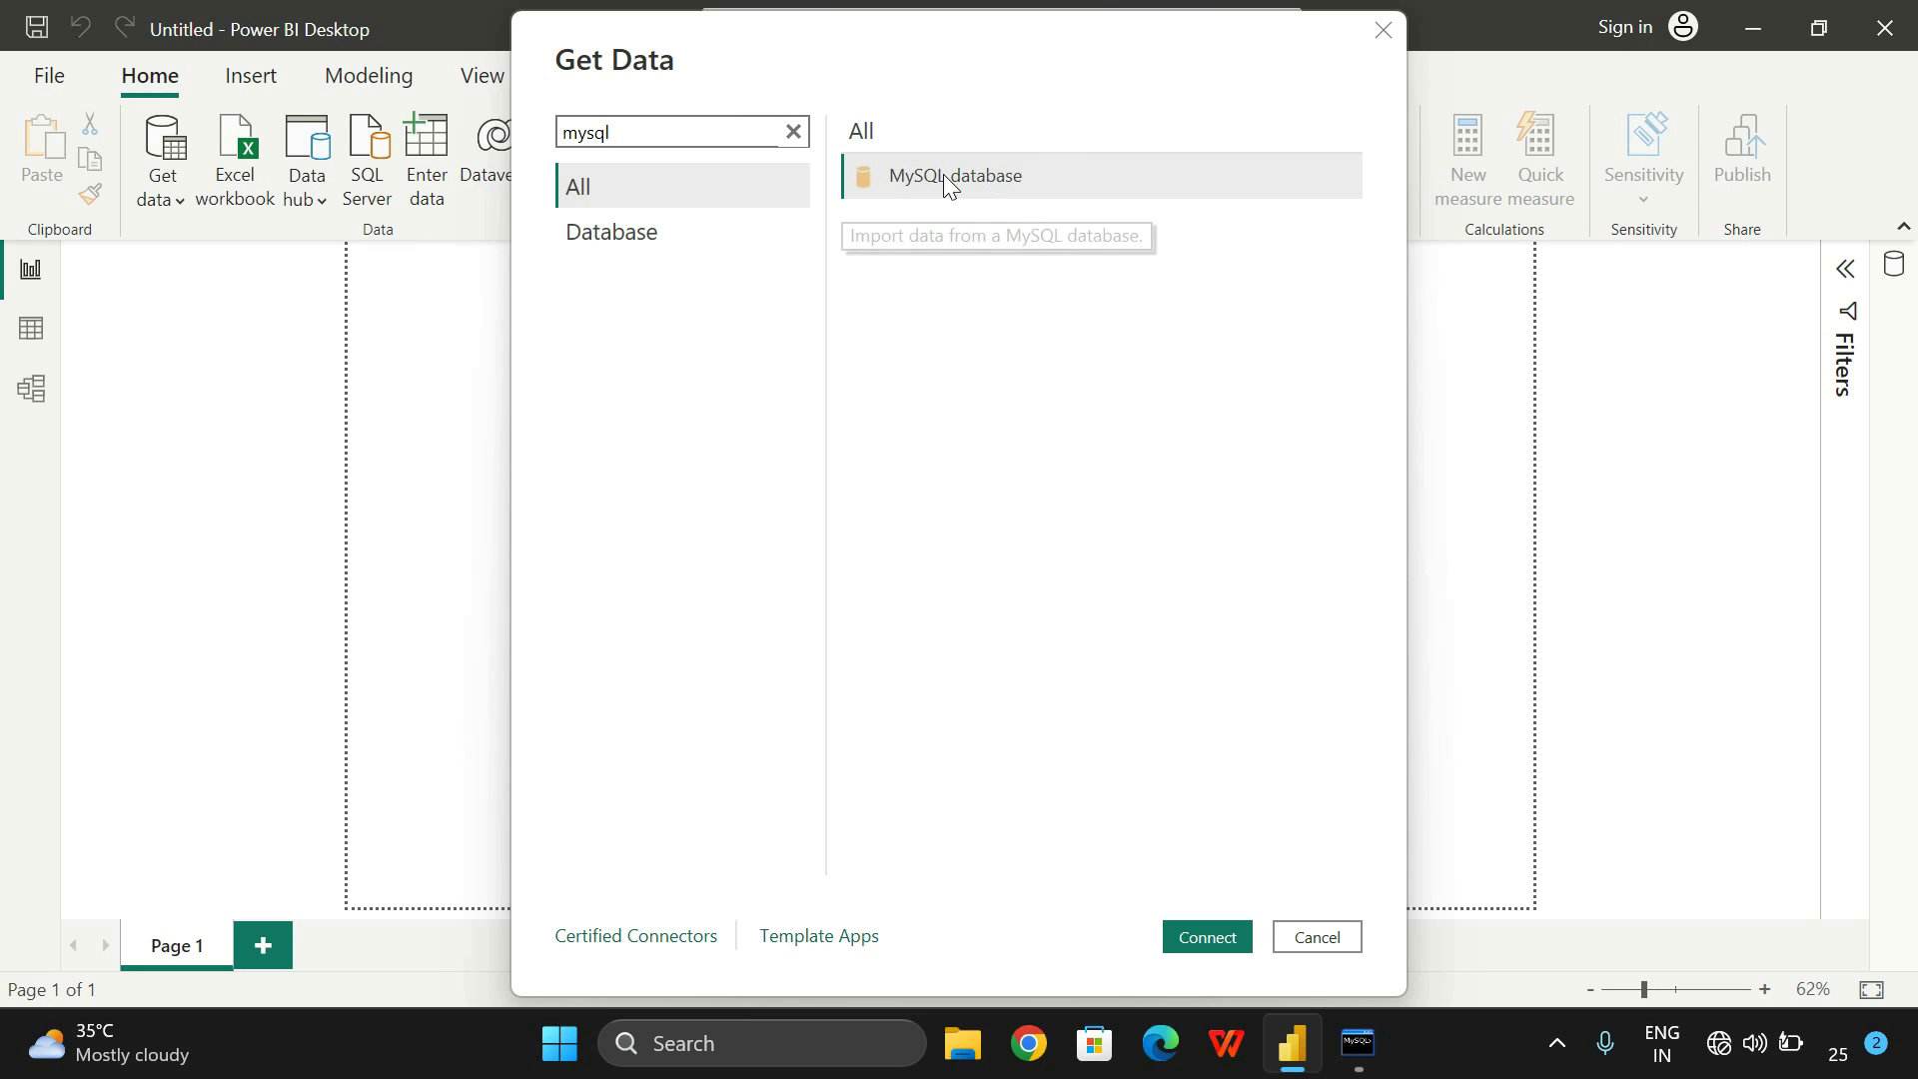
click(961, 184)
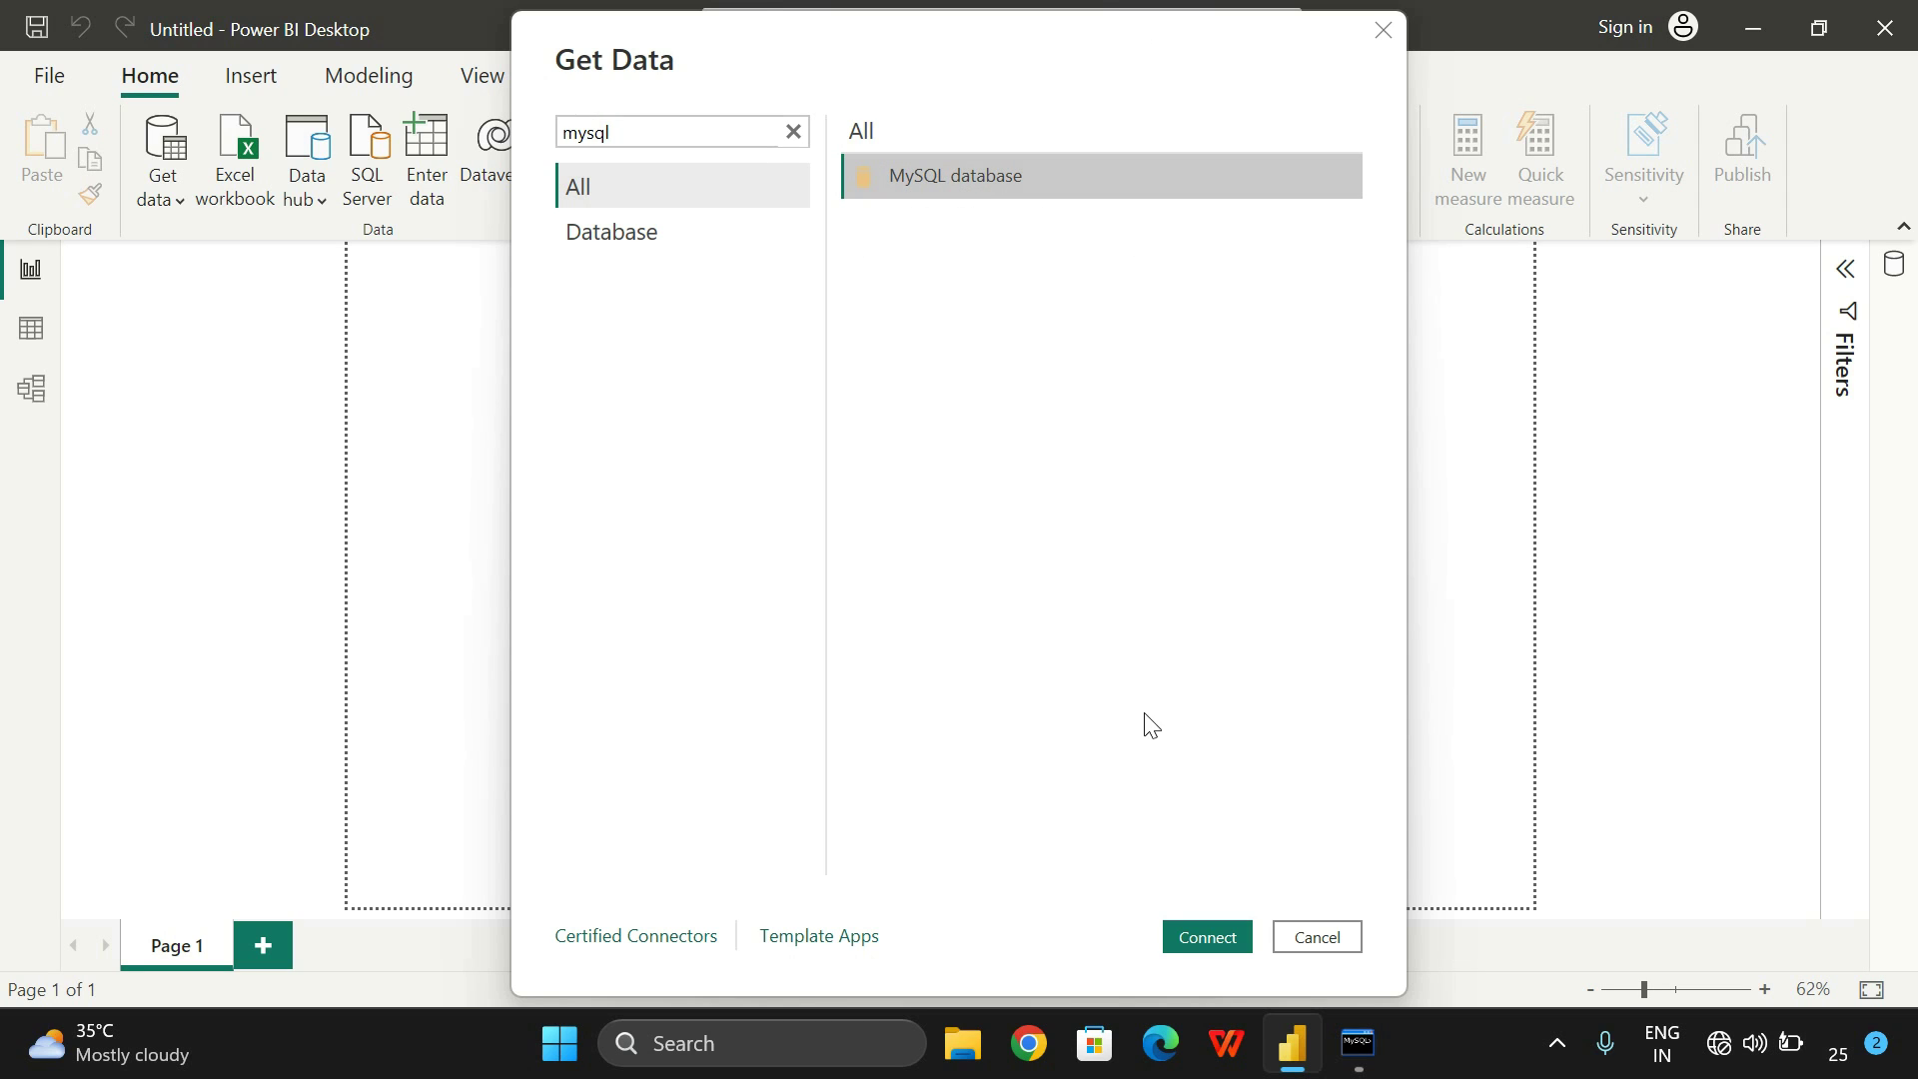
click(1184, 940)
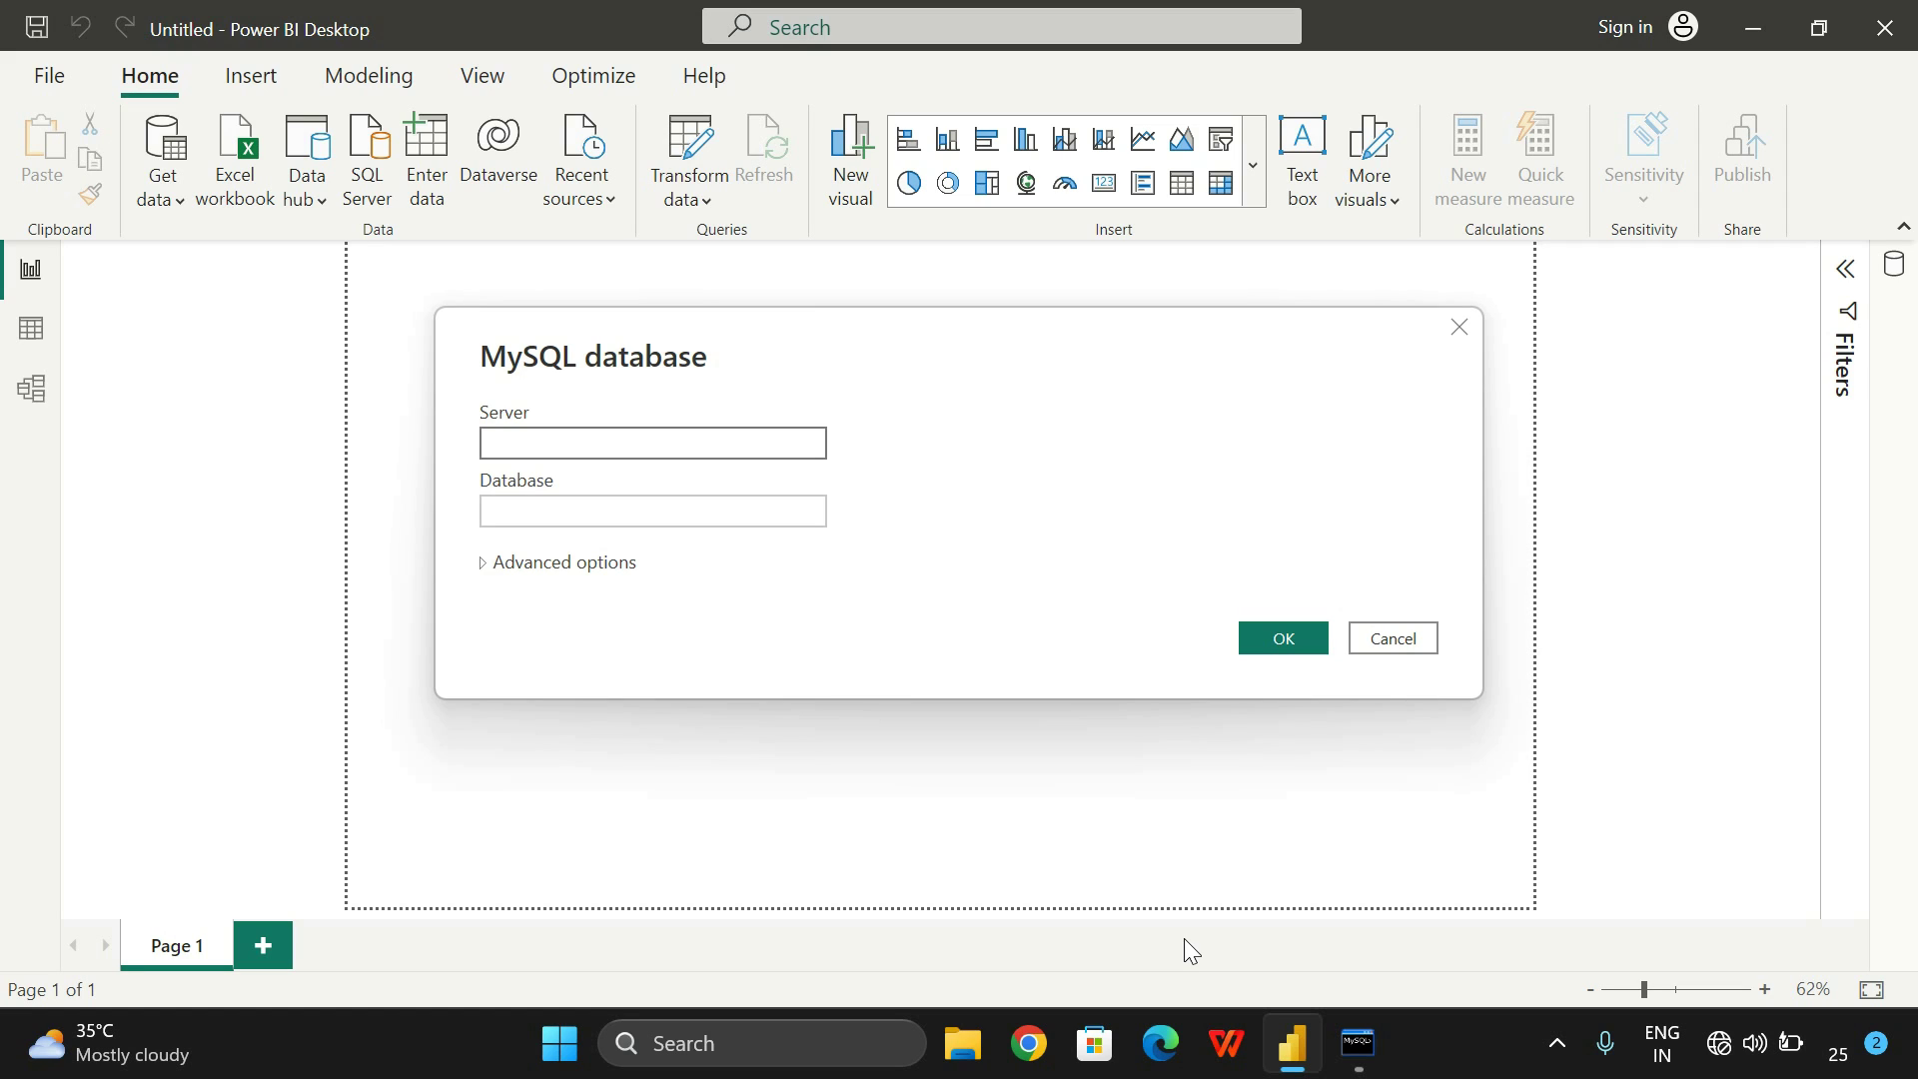
Open the Windows Start menu over Power BI Desktop
click(560, 1043)
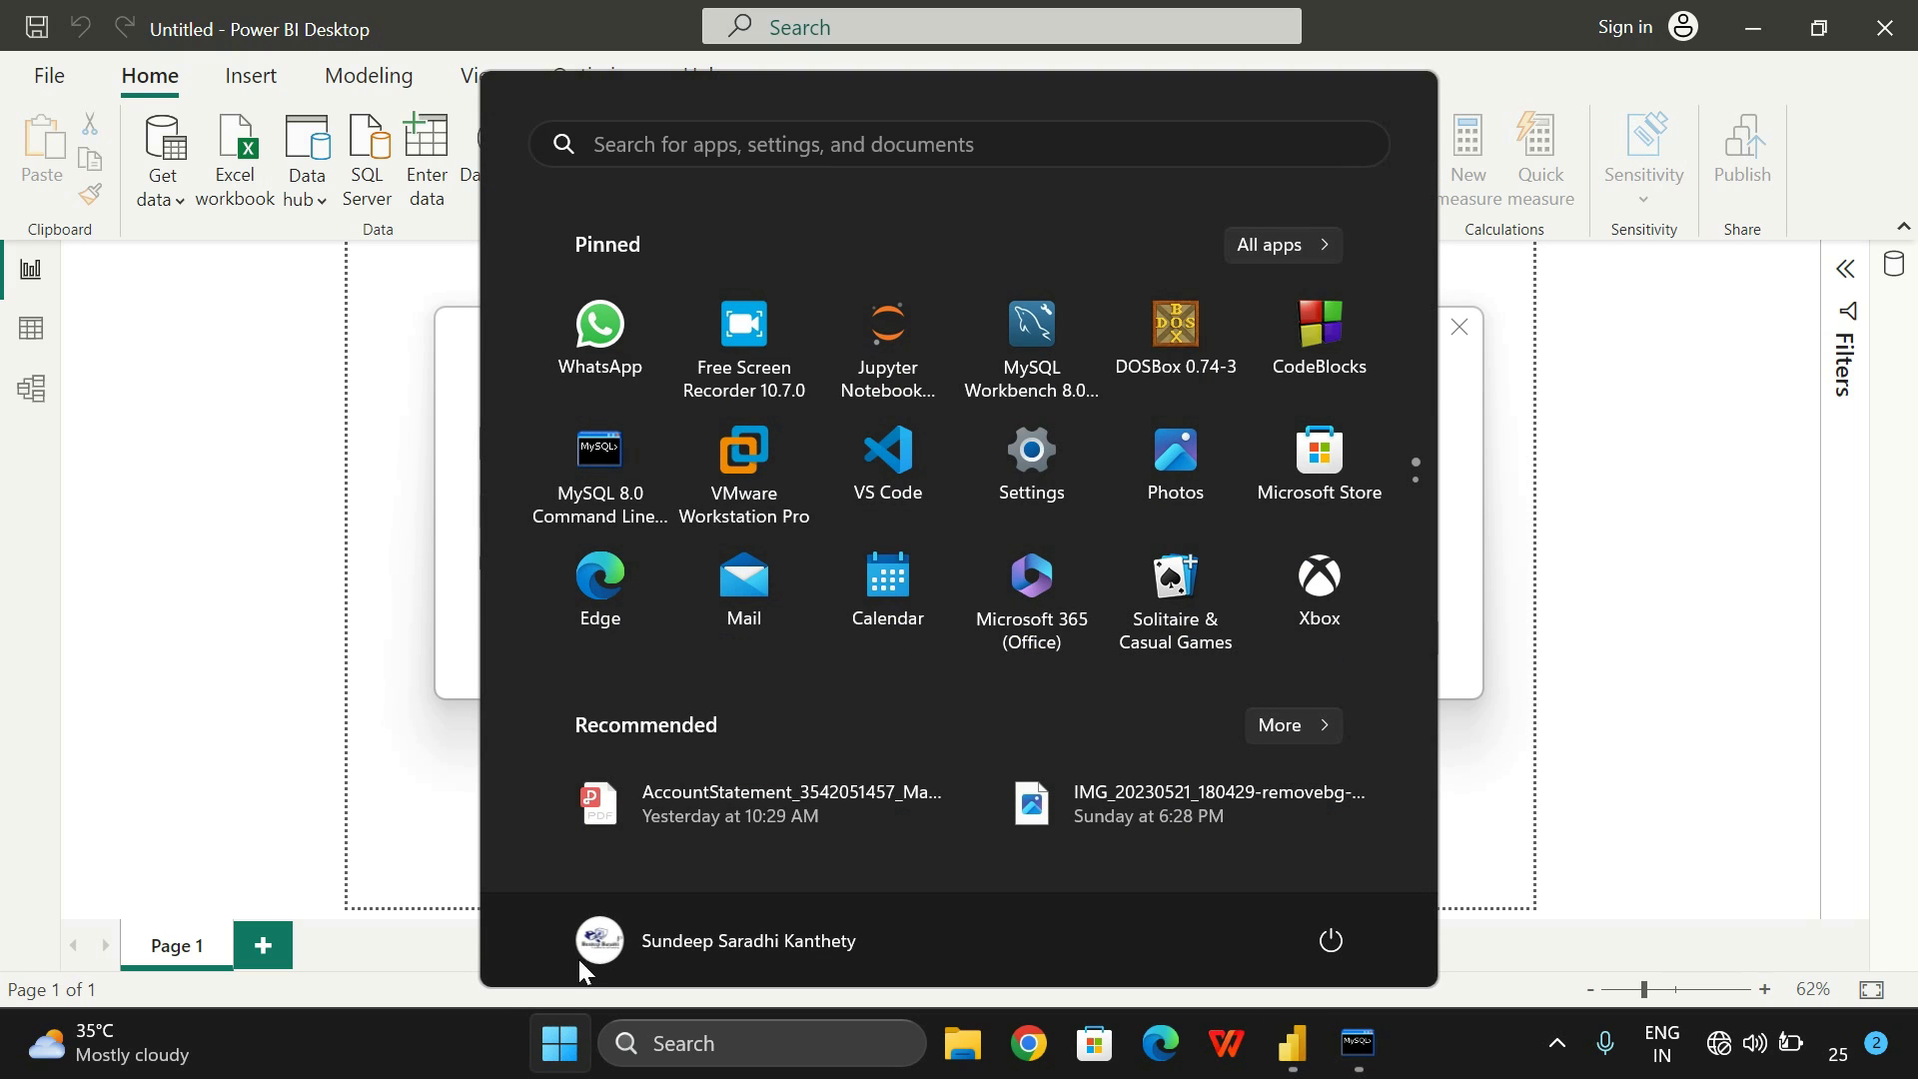
Launch MySQL Workbench to see the Local instance MySQL80 on localhost:3306, then return to Power BI
click(1033, 388)
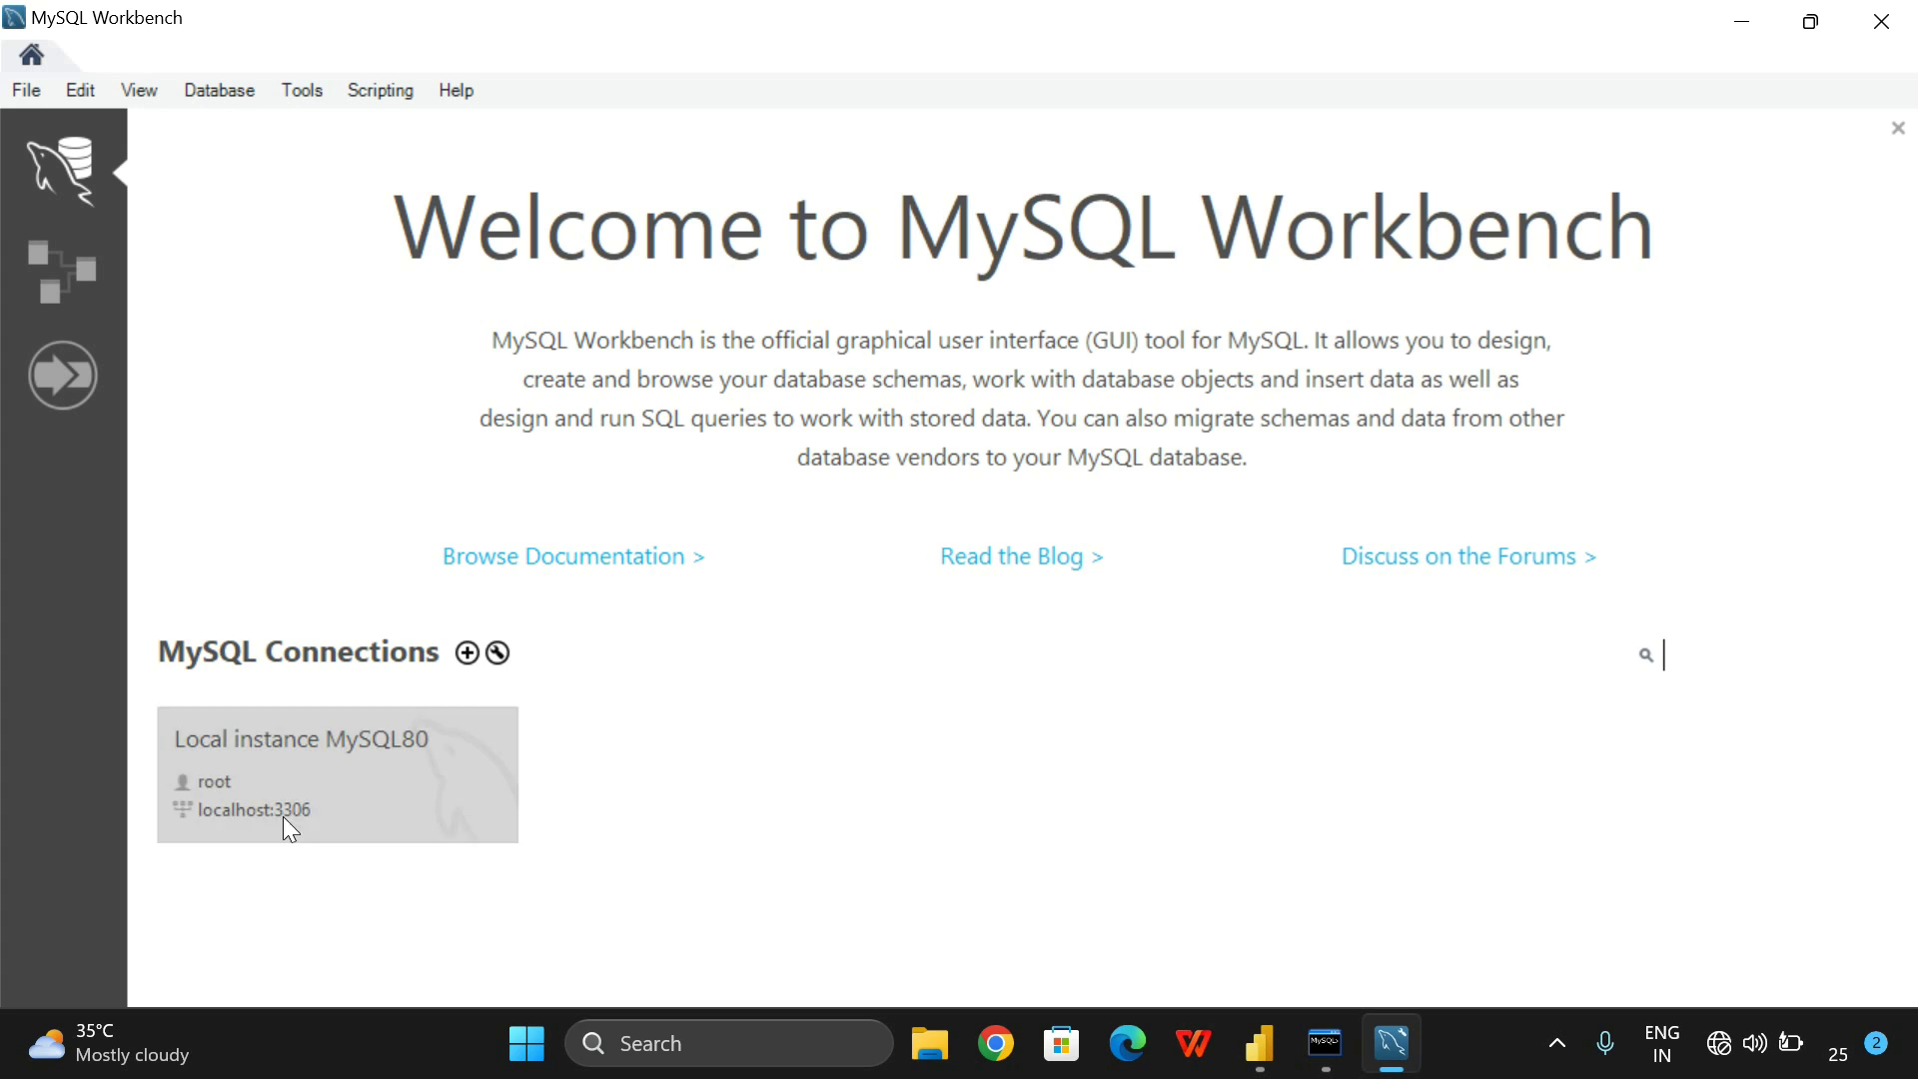
mouse_move(1328, 1049)
click(1261, 1044)
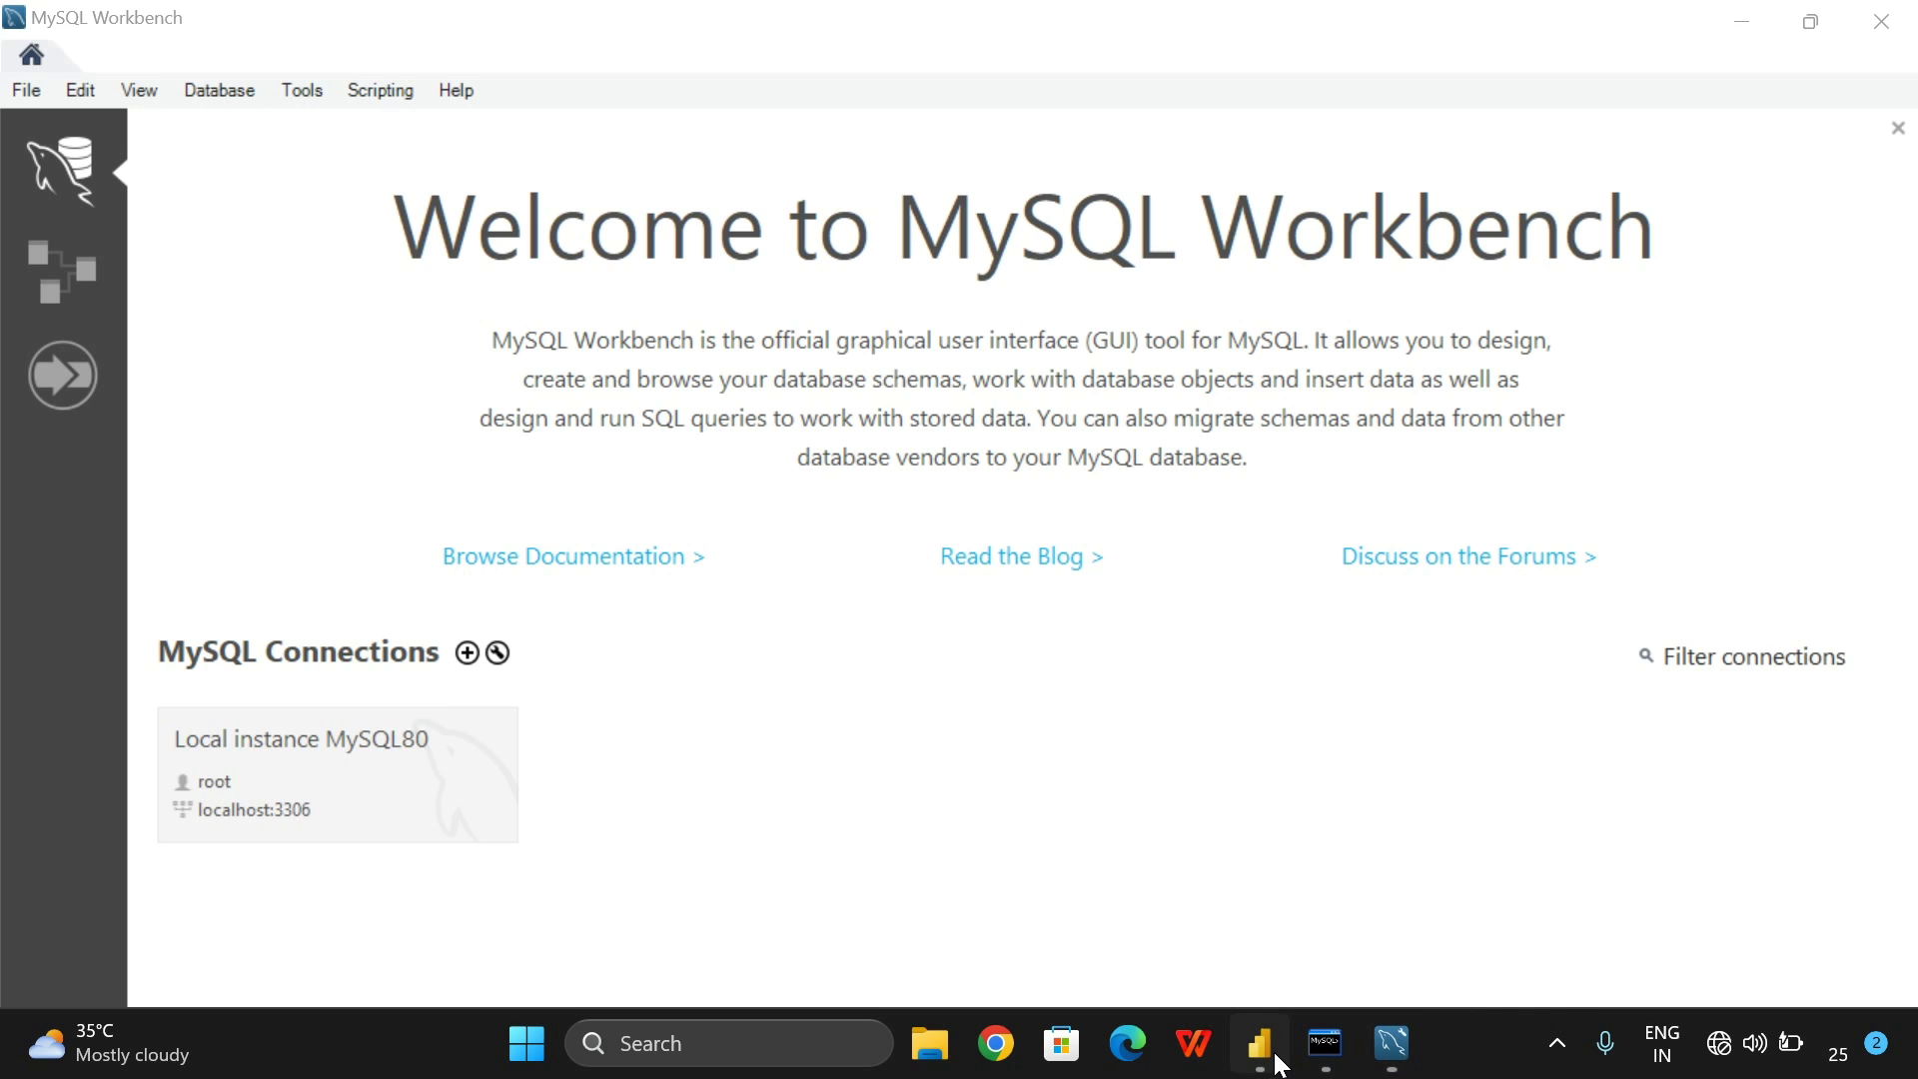
Enter 127.0.0.1:3306 as the MySQL server, checking the port in Workbench
click(655, 433)
text(127.0.0.1:)
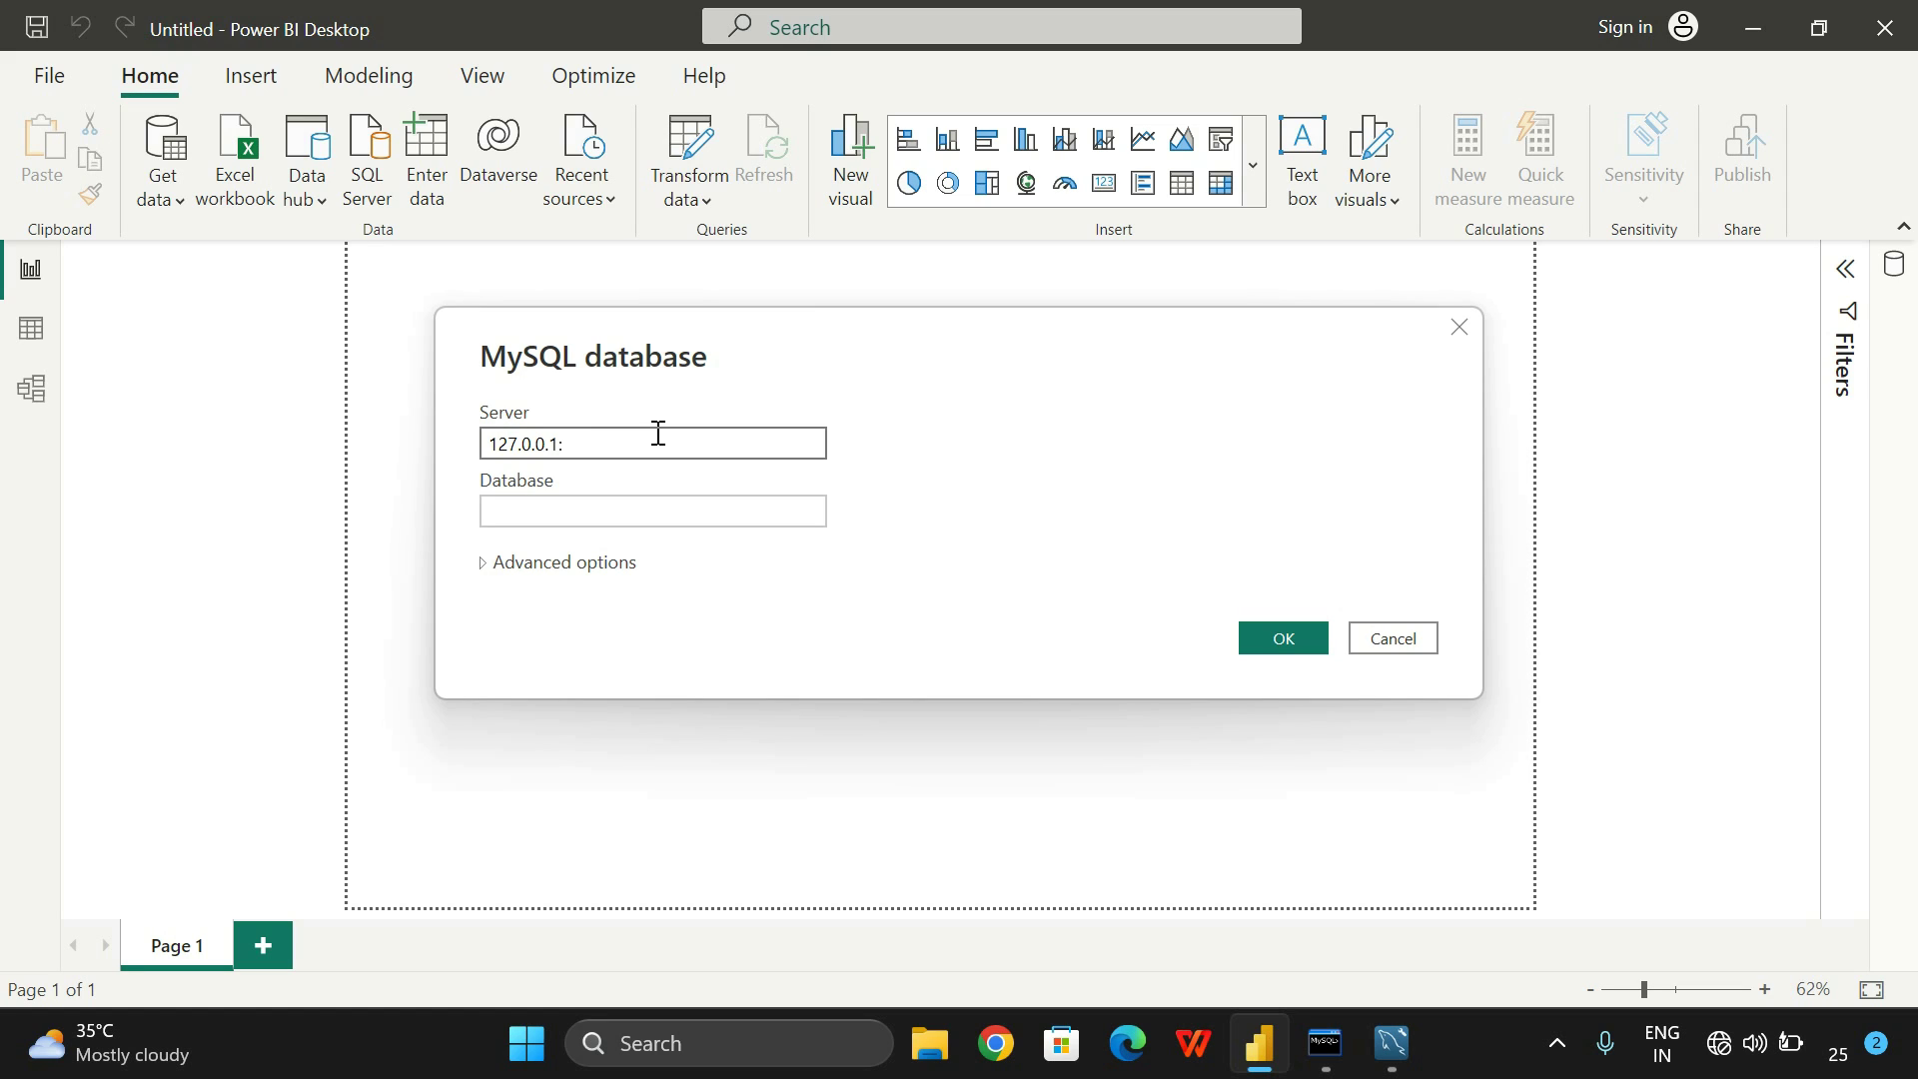
key(alt+Tab)
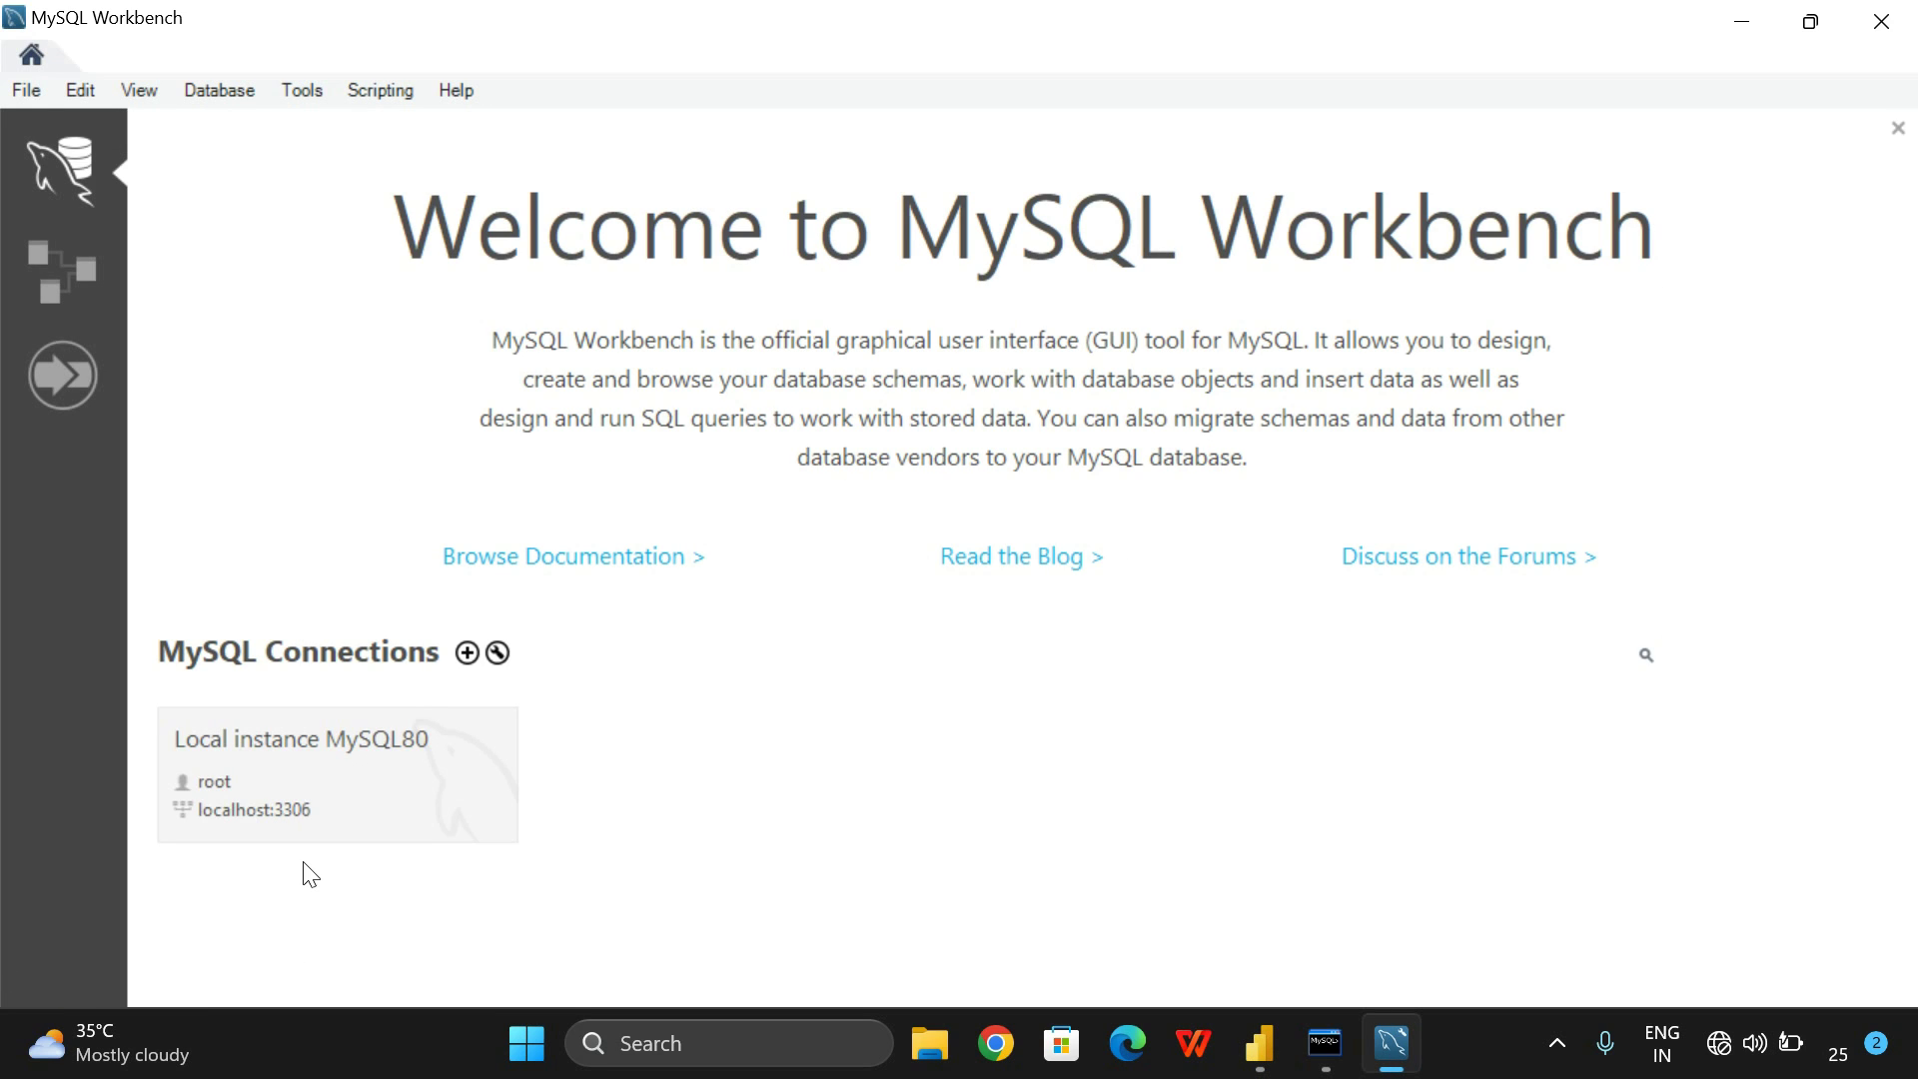
key(alt+Tab)
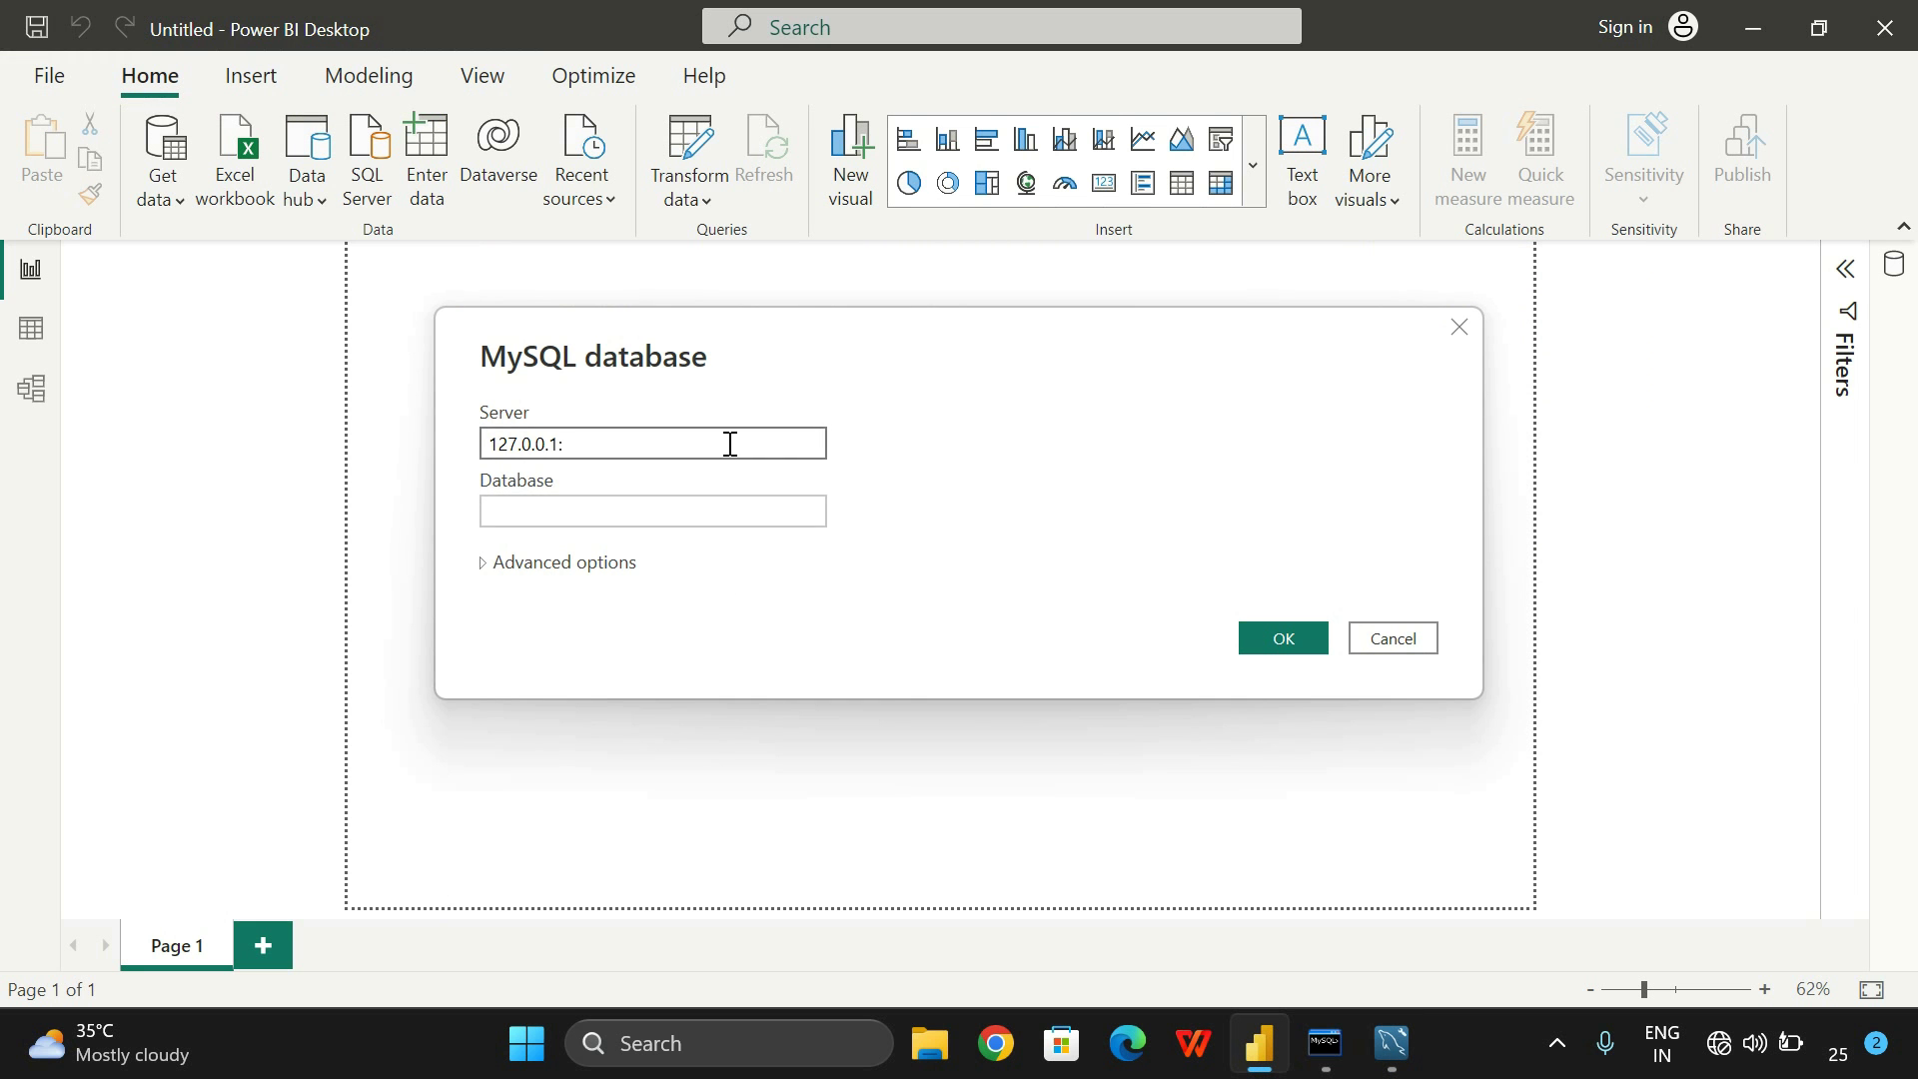
text(3306)
click(674, 506)
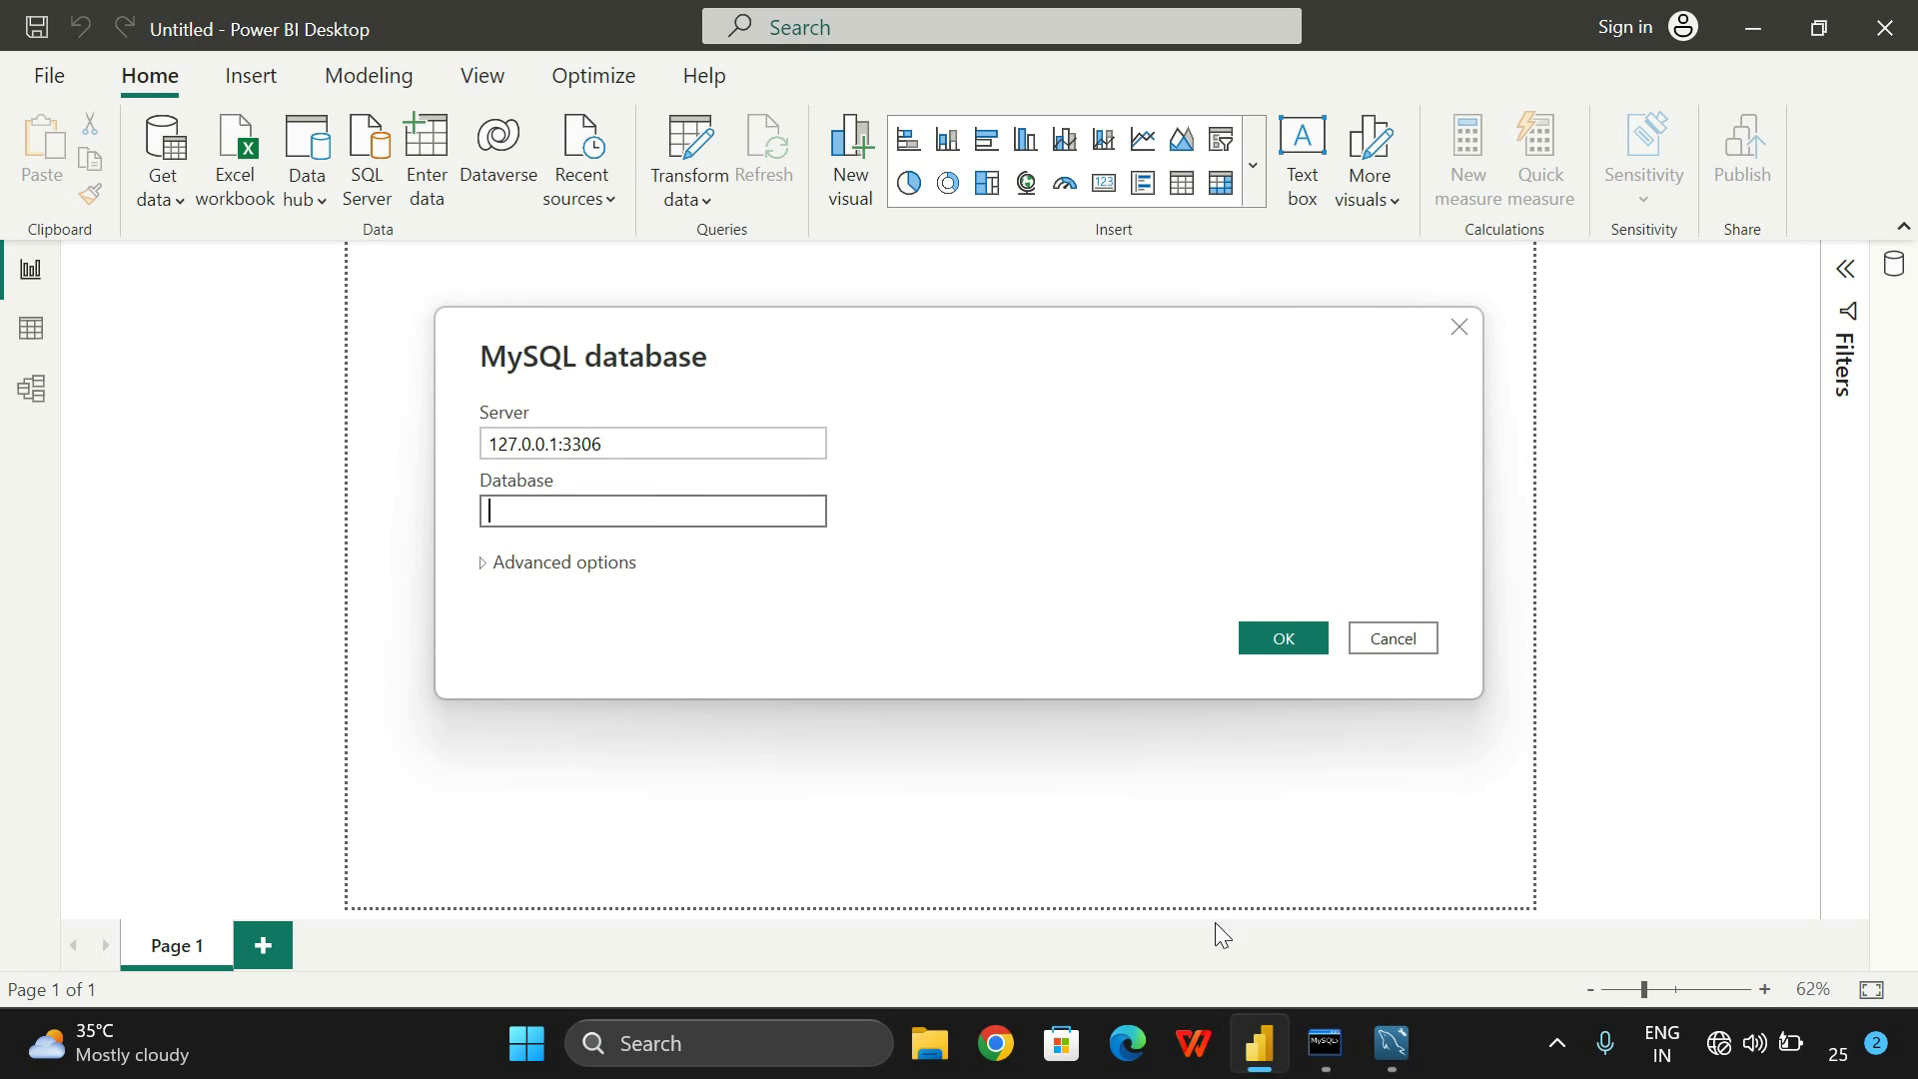
In the MySQL command line, switch to the youtube database with 'use youtube;'
click(1342, 1042)
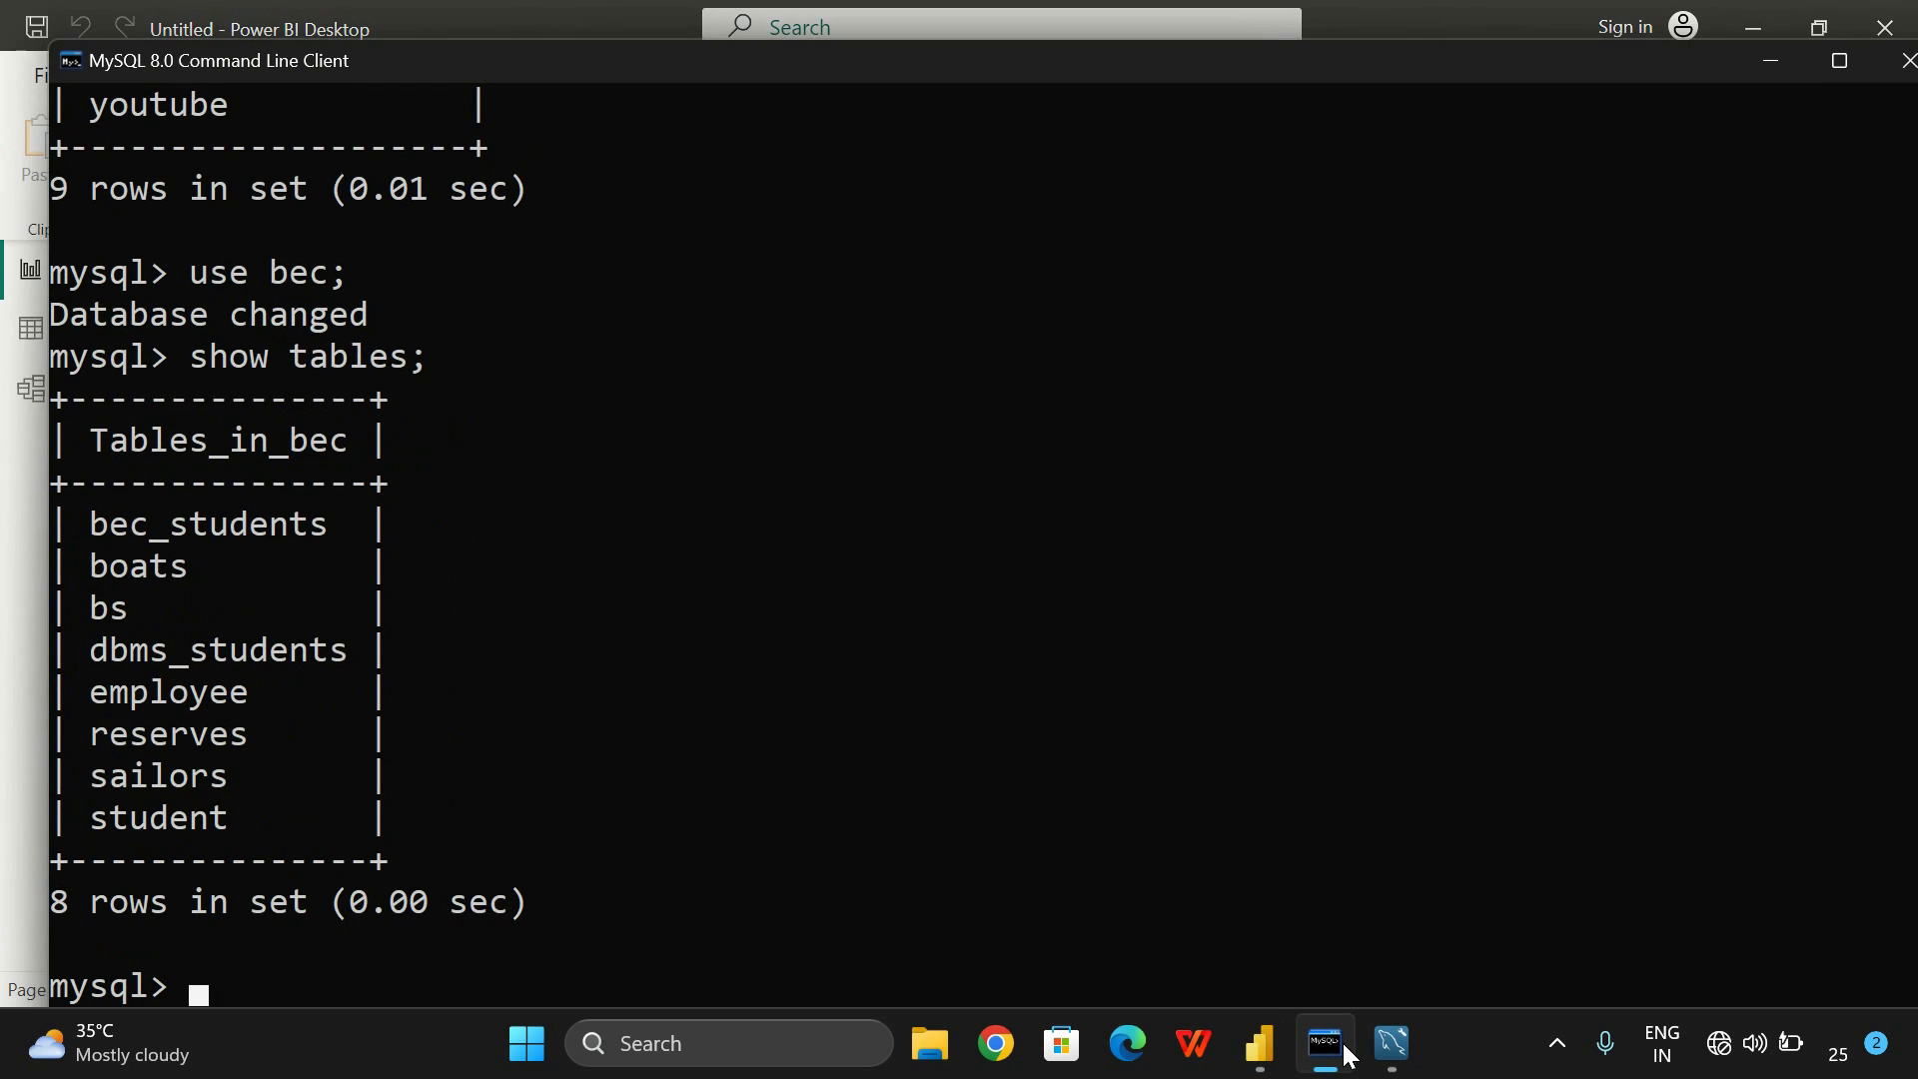
scroll(1125, 671, up, 4)
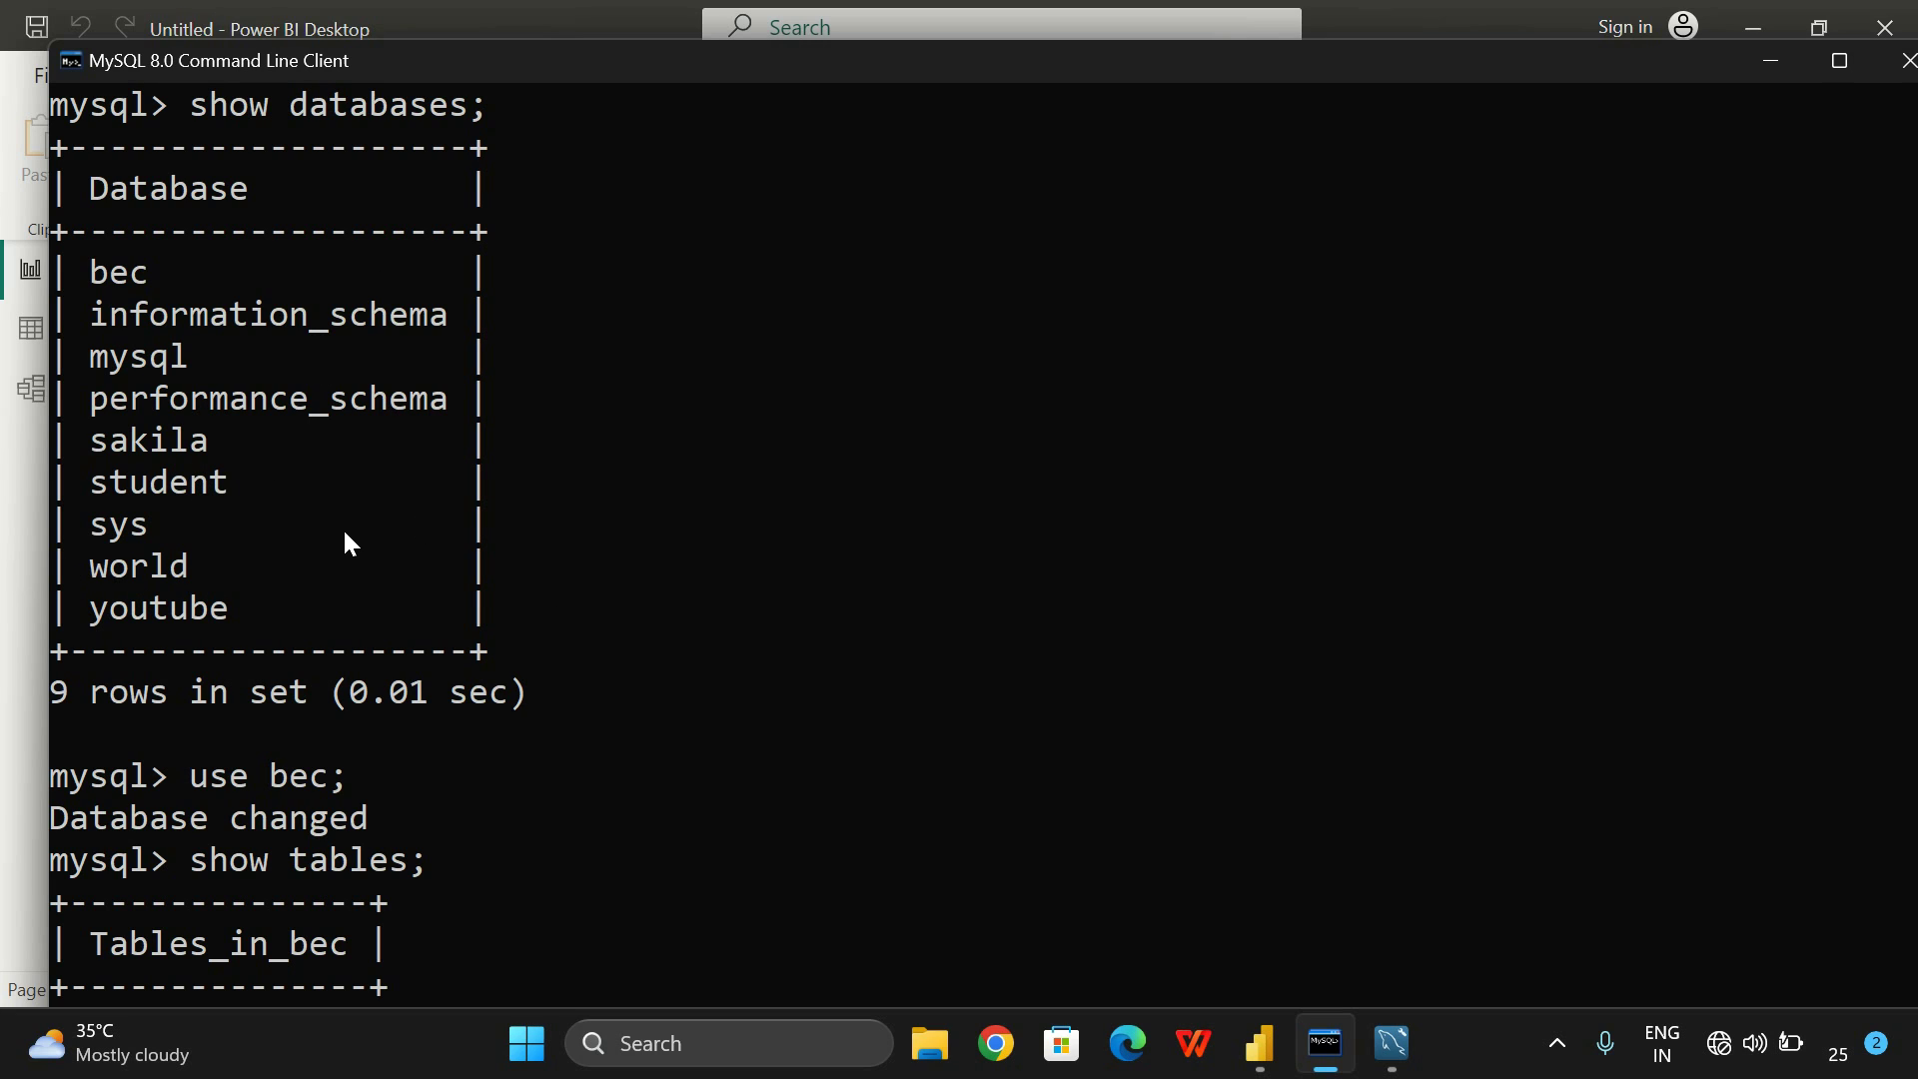
scroll(345, 534, down, 6)
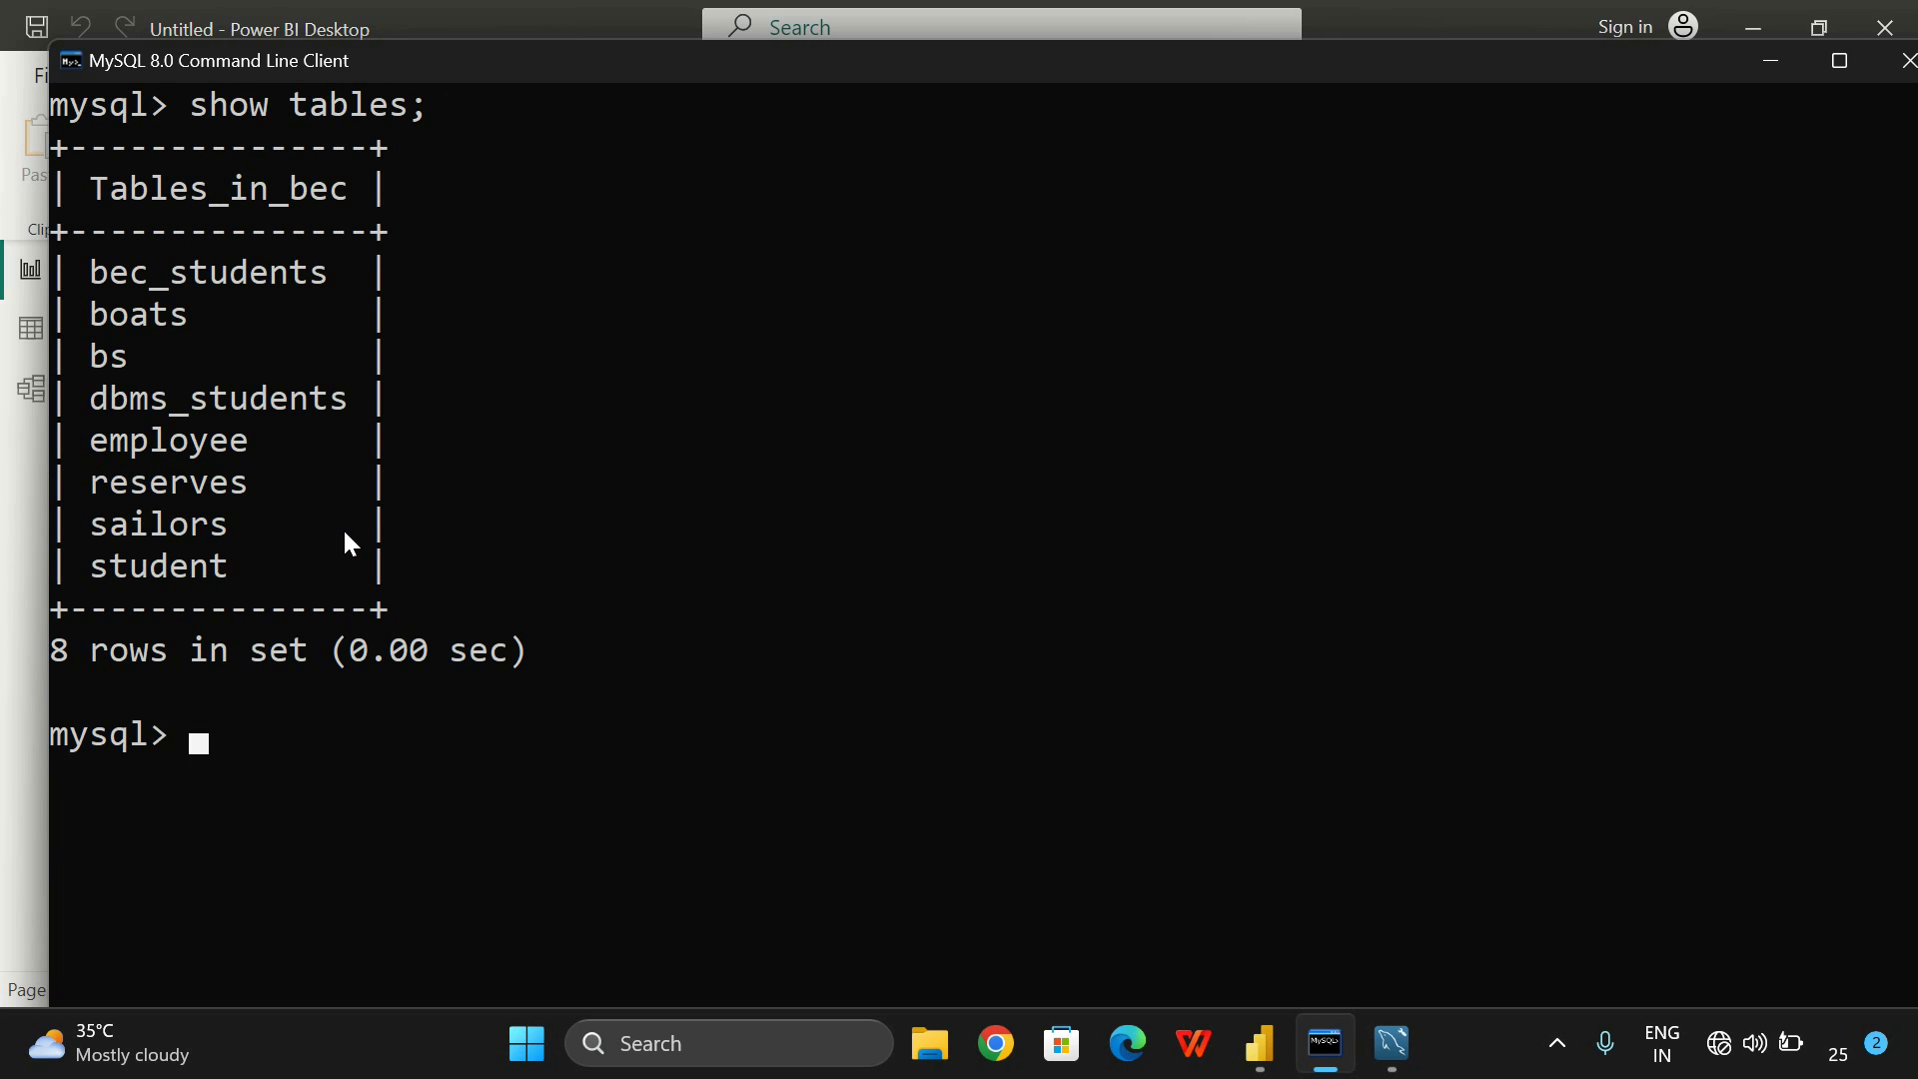
text(use youtube)
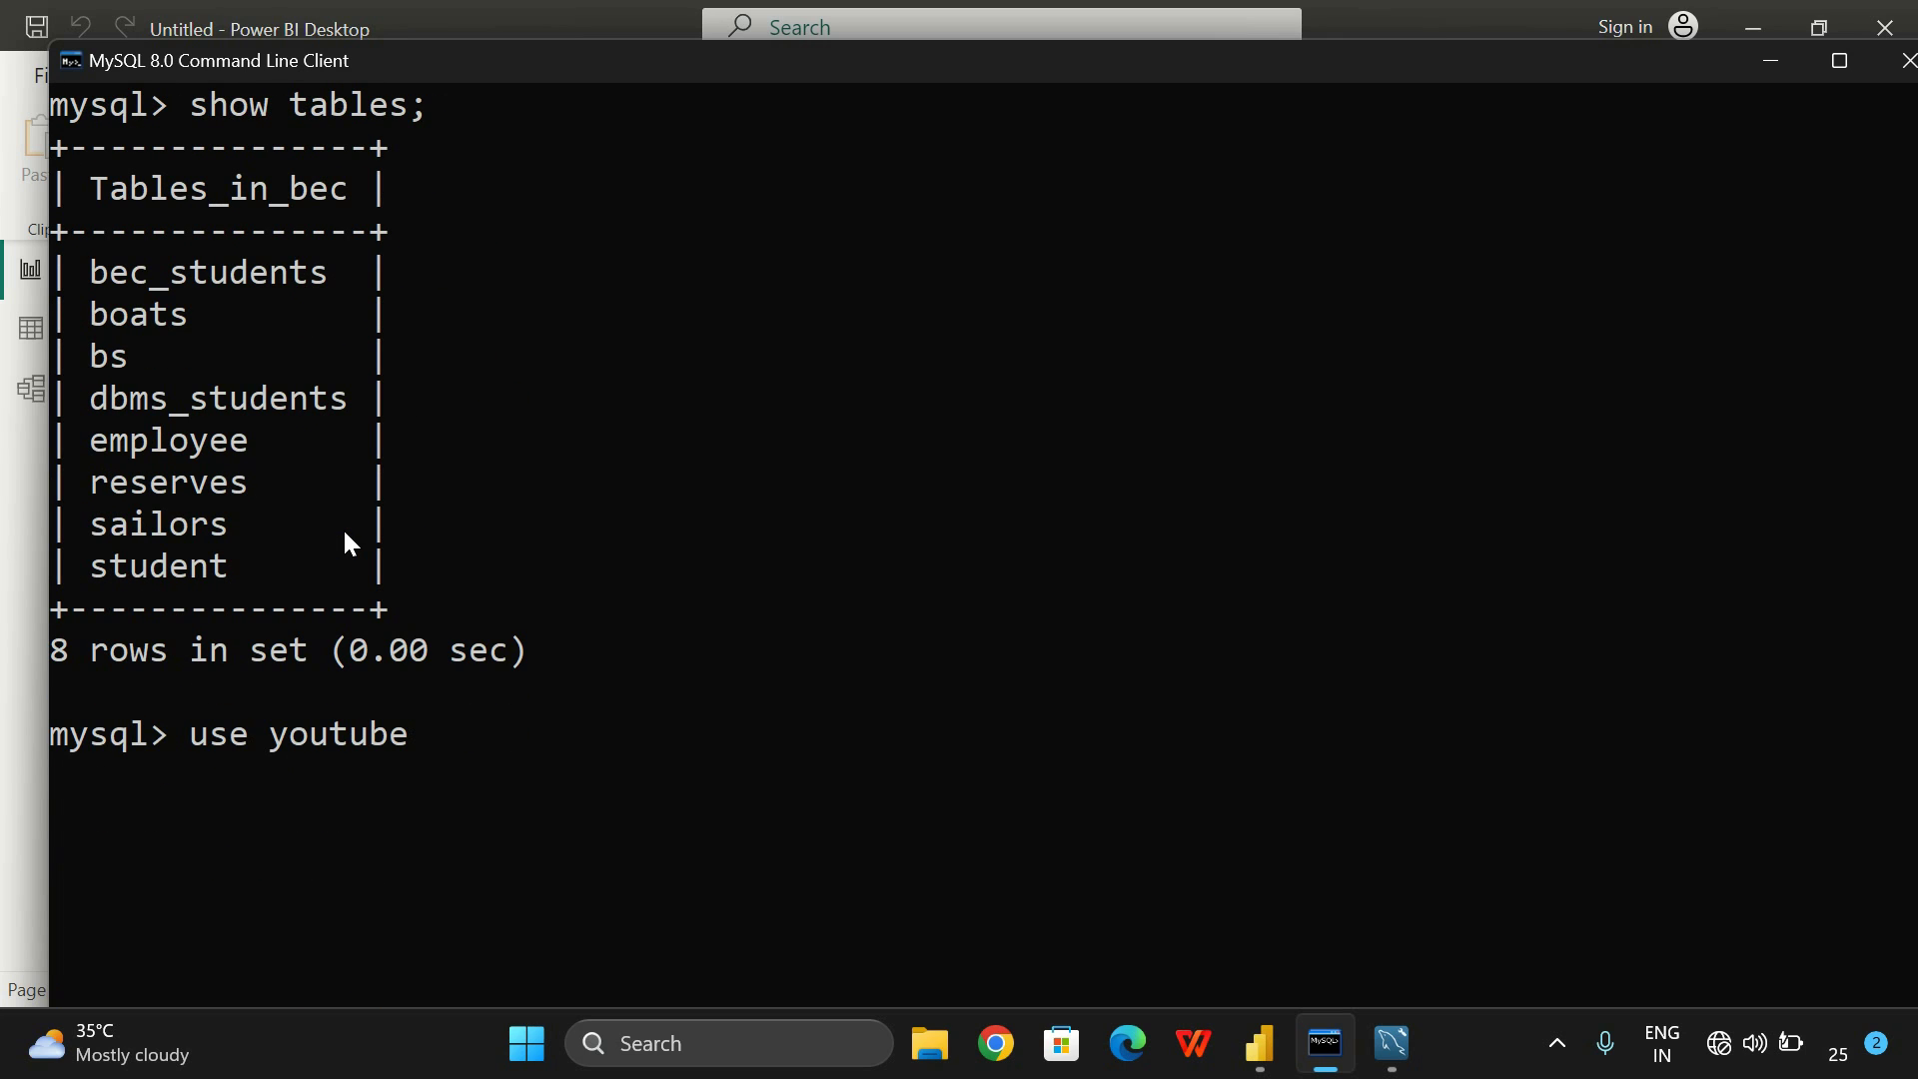
text(l)
key(Return)
key(Up)
key(BackSpace)
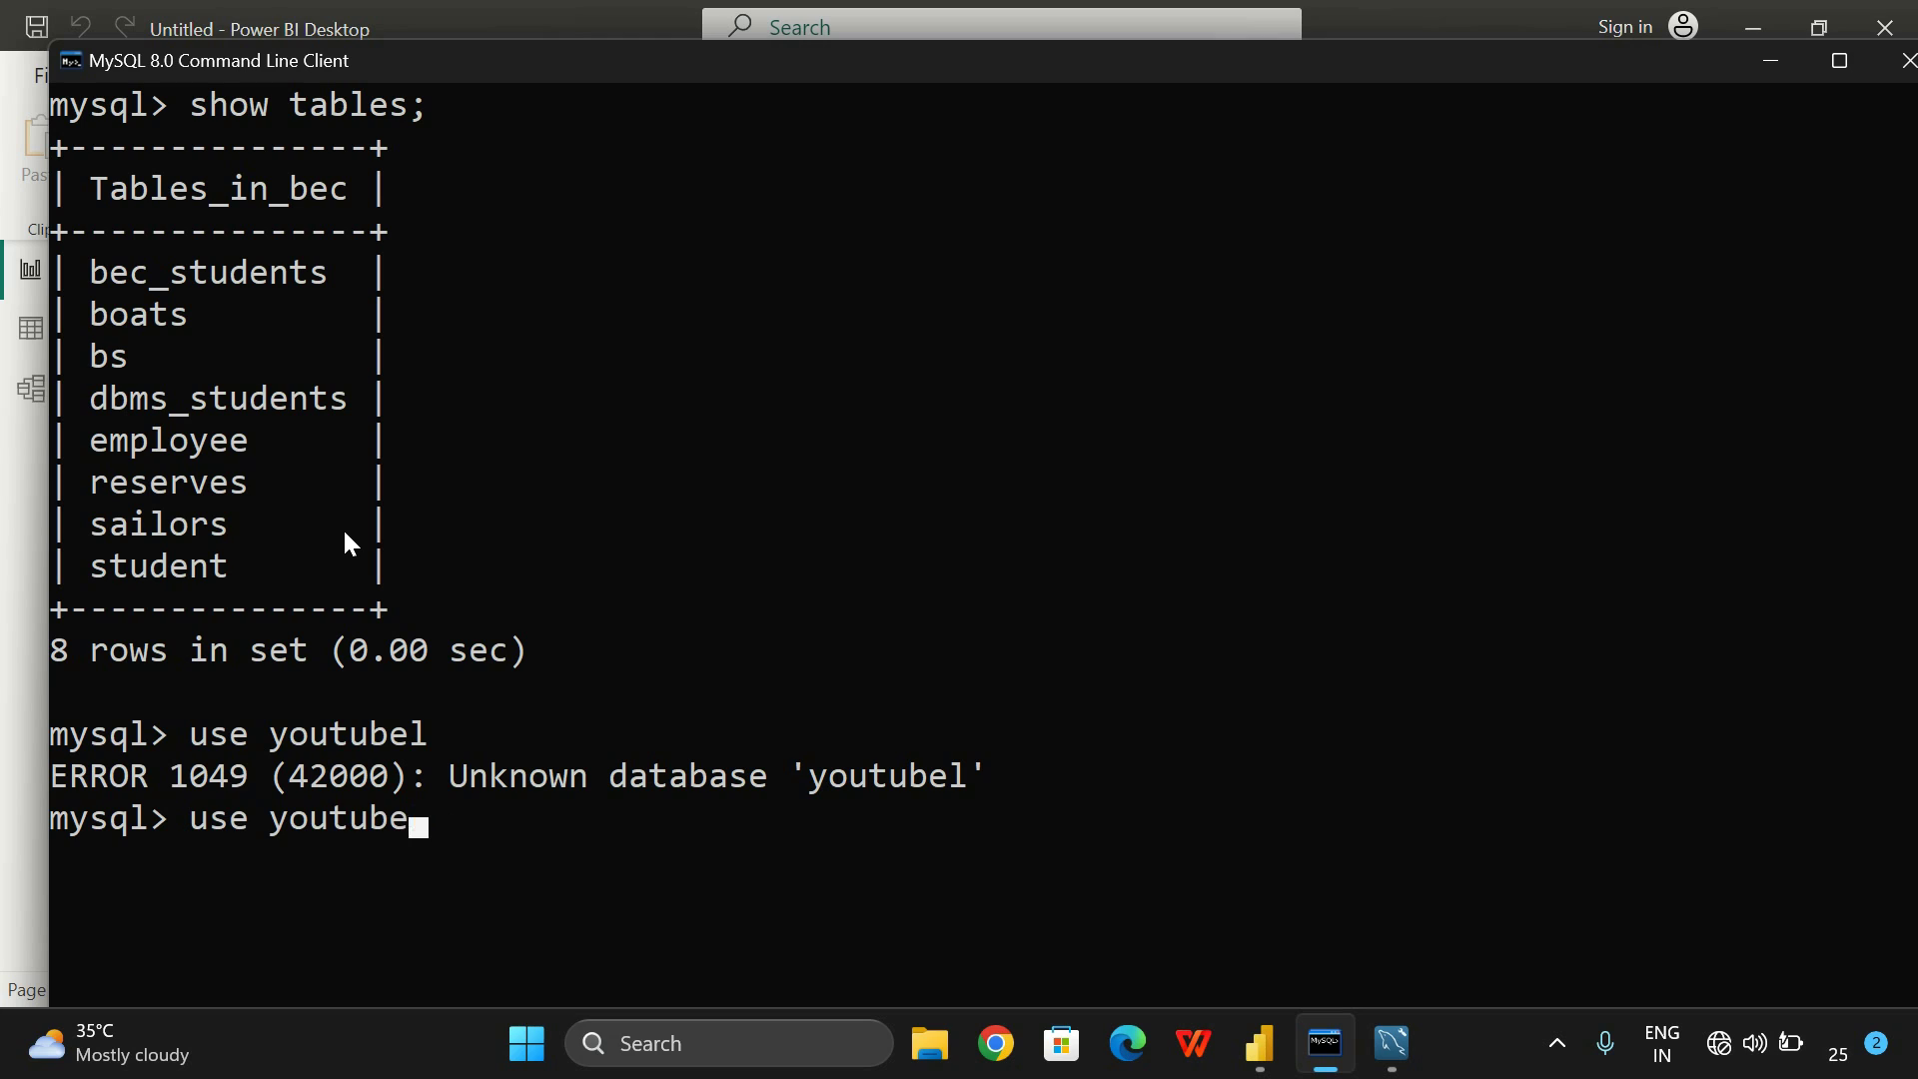
text(;)
key(Return)
List the youtube database's nine tables with 'show tables;' and go back to Power BI
text(show tabl)
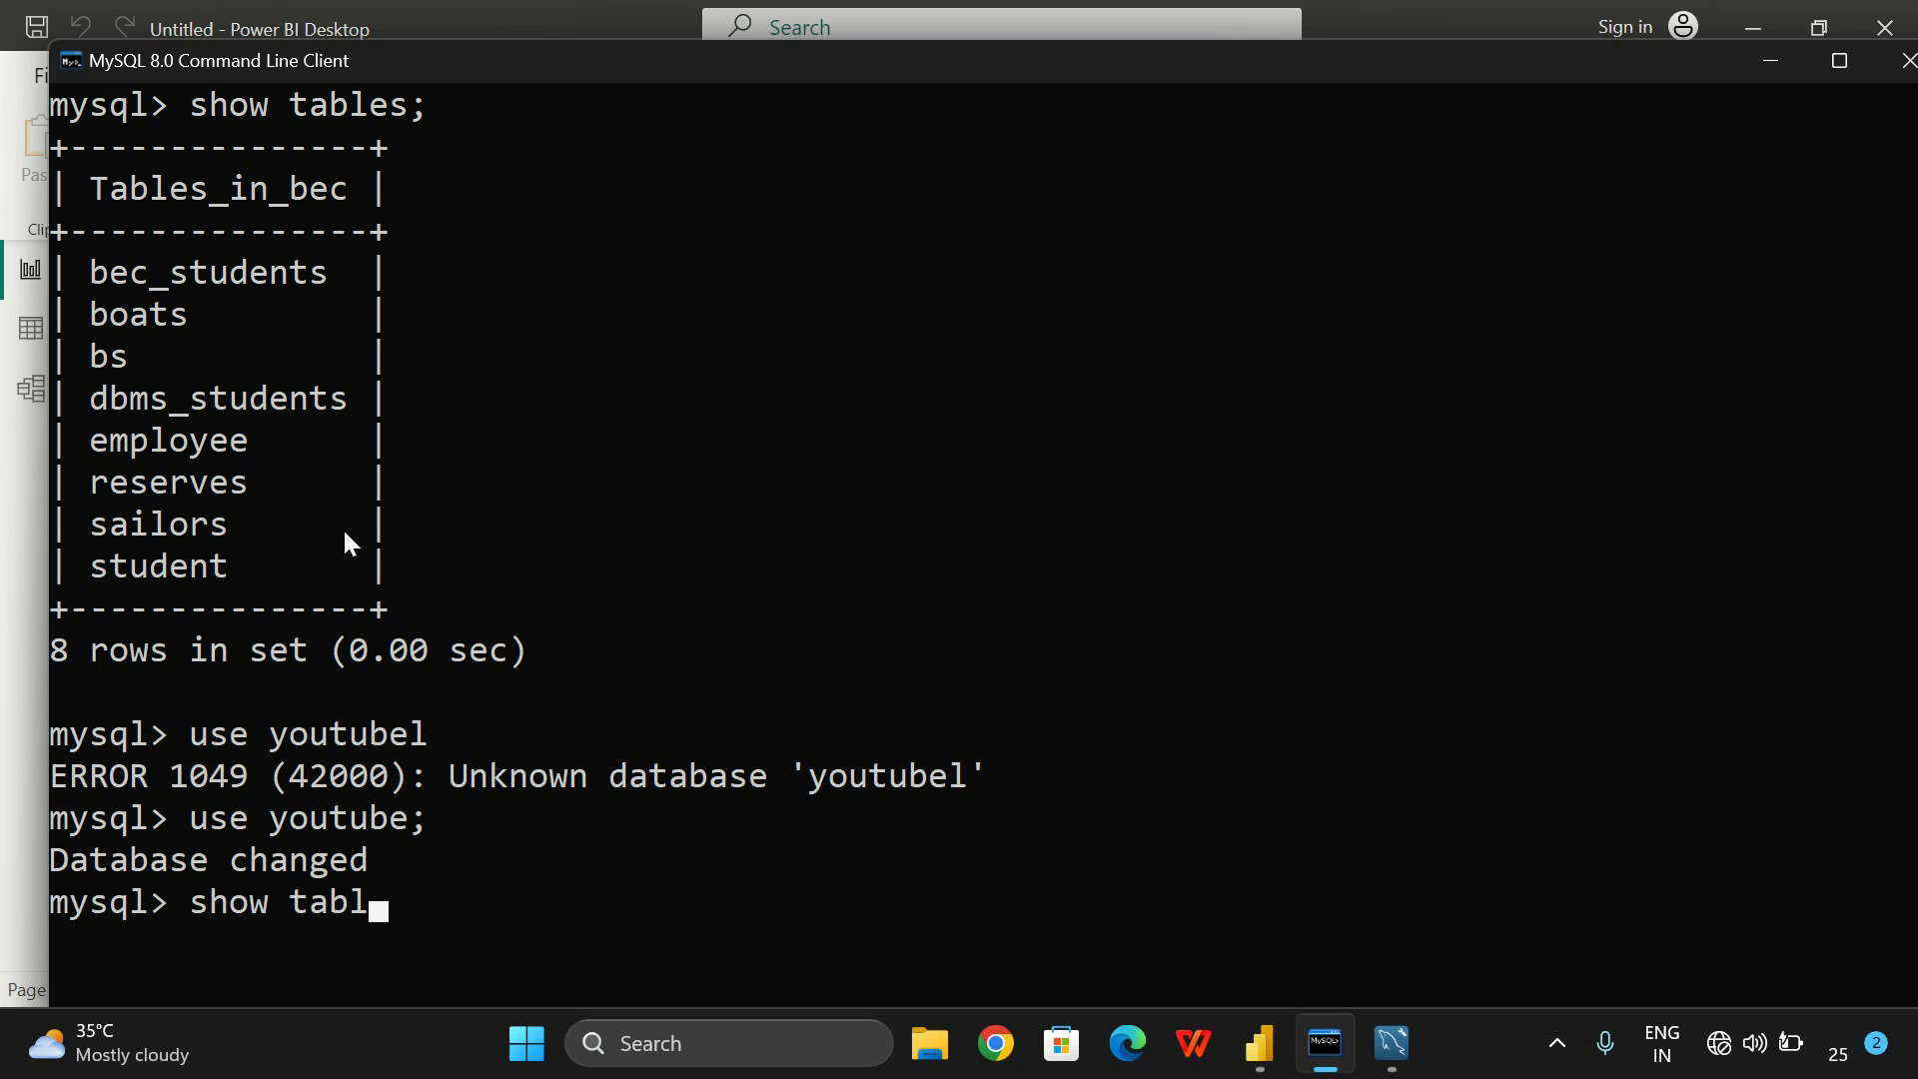
text(es;)
key(Return)
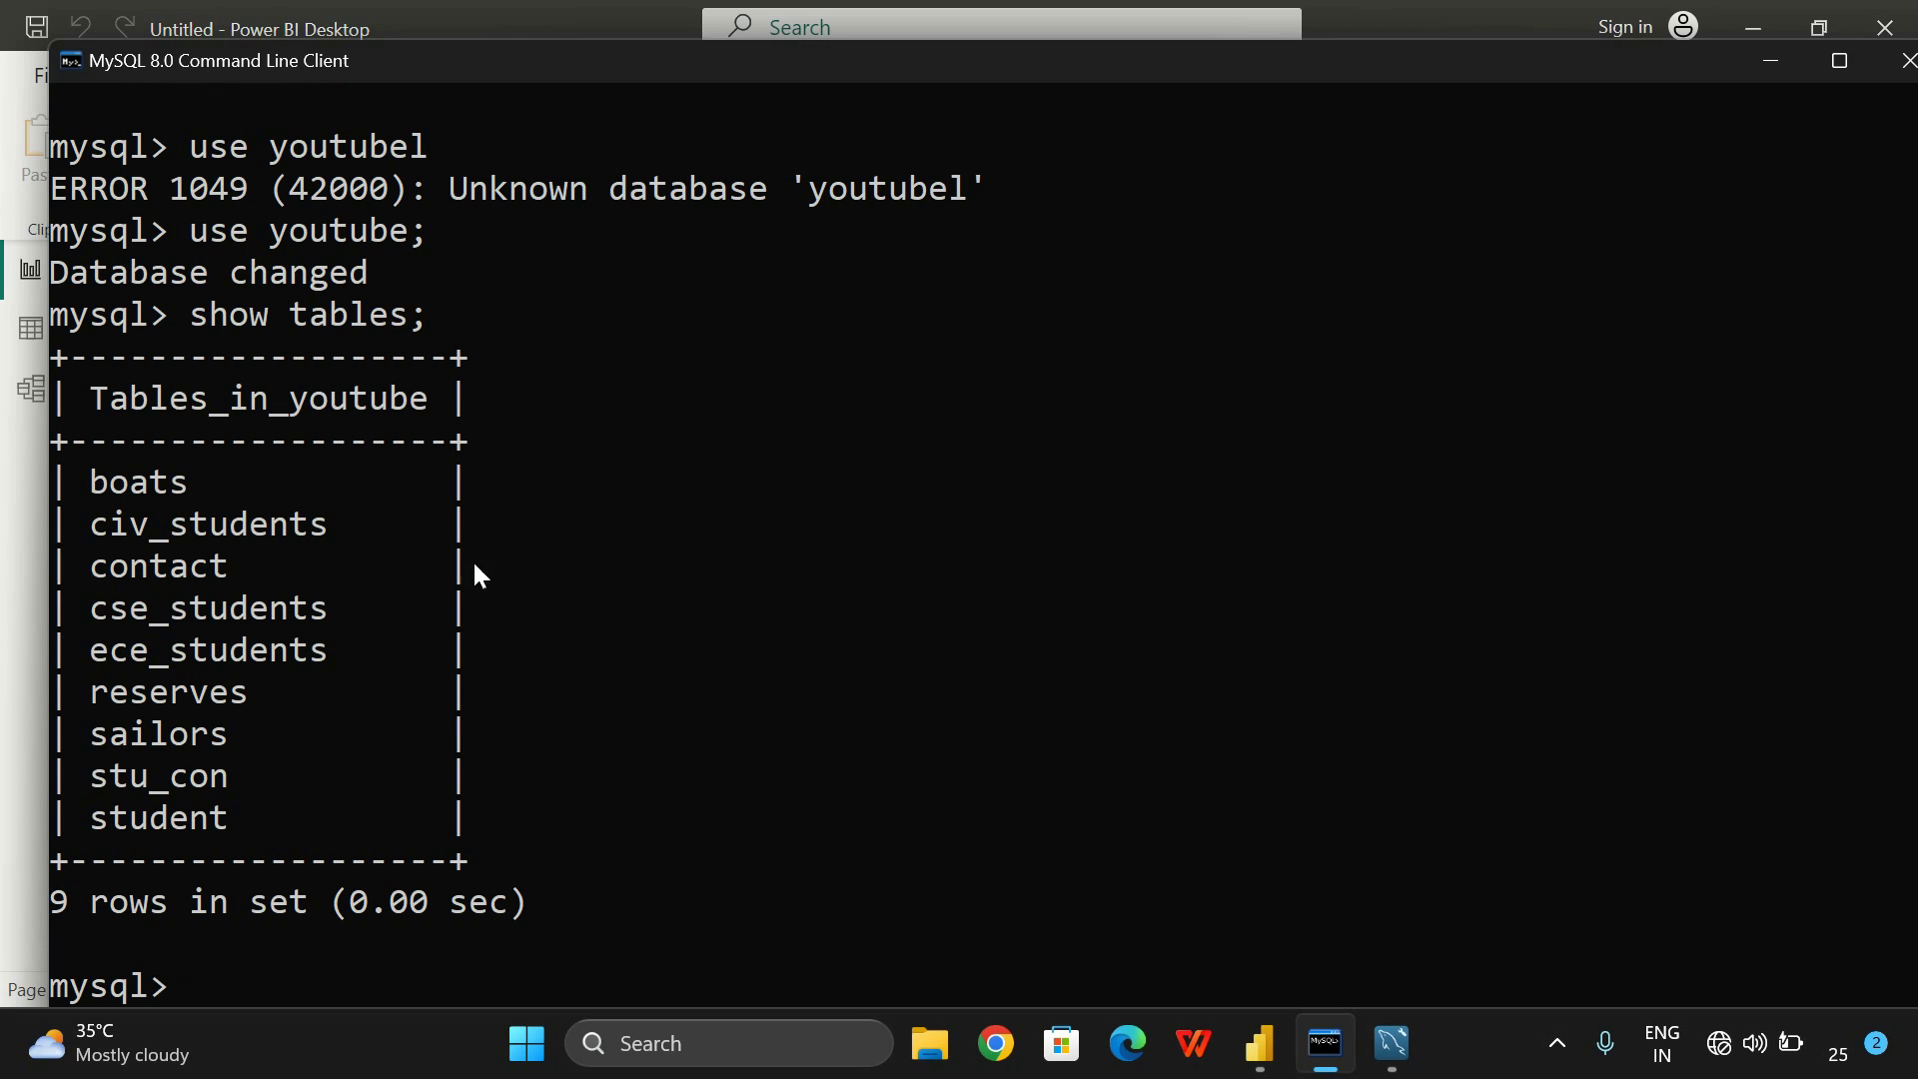
key(alt+Tab)
Enter youtube as the database and connect to open the Navigator
click(601, 510)
text(youtube)
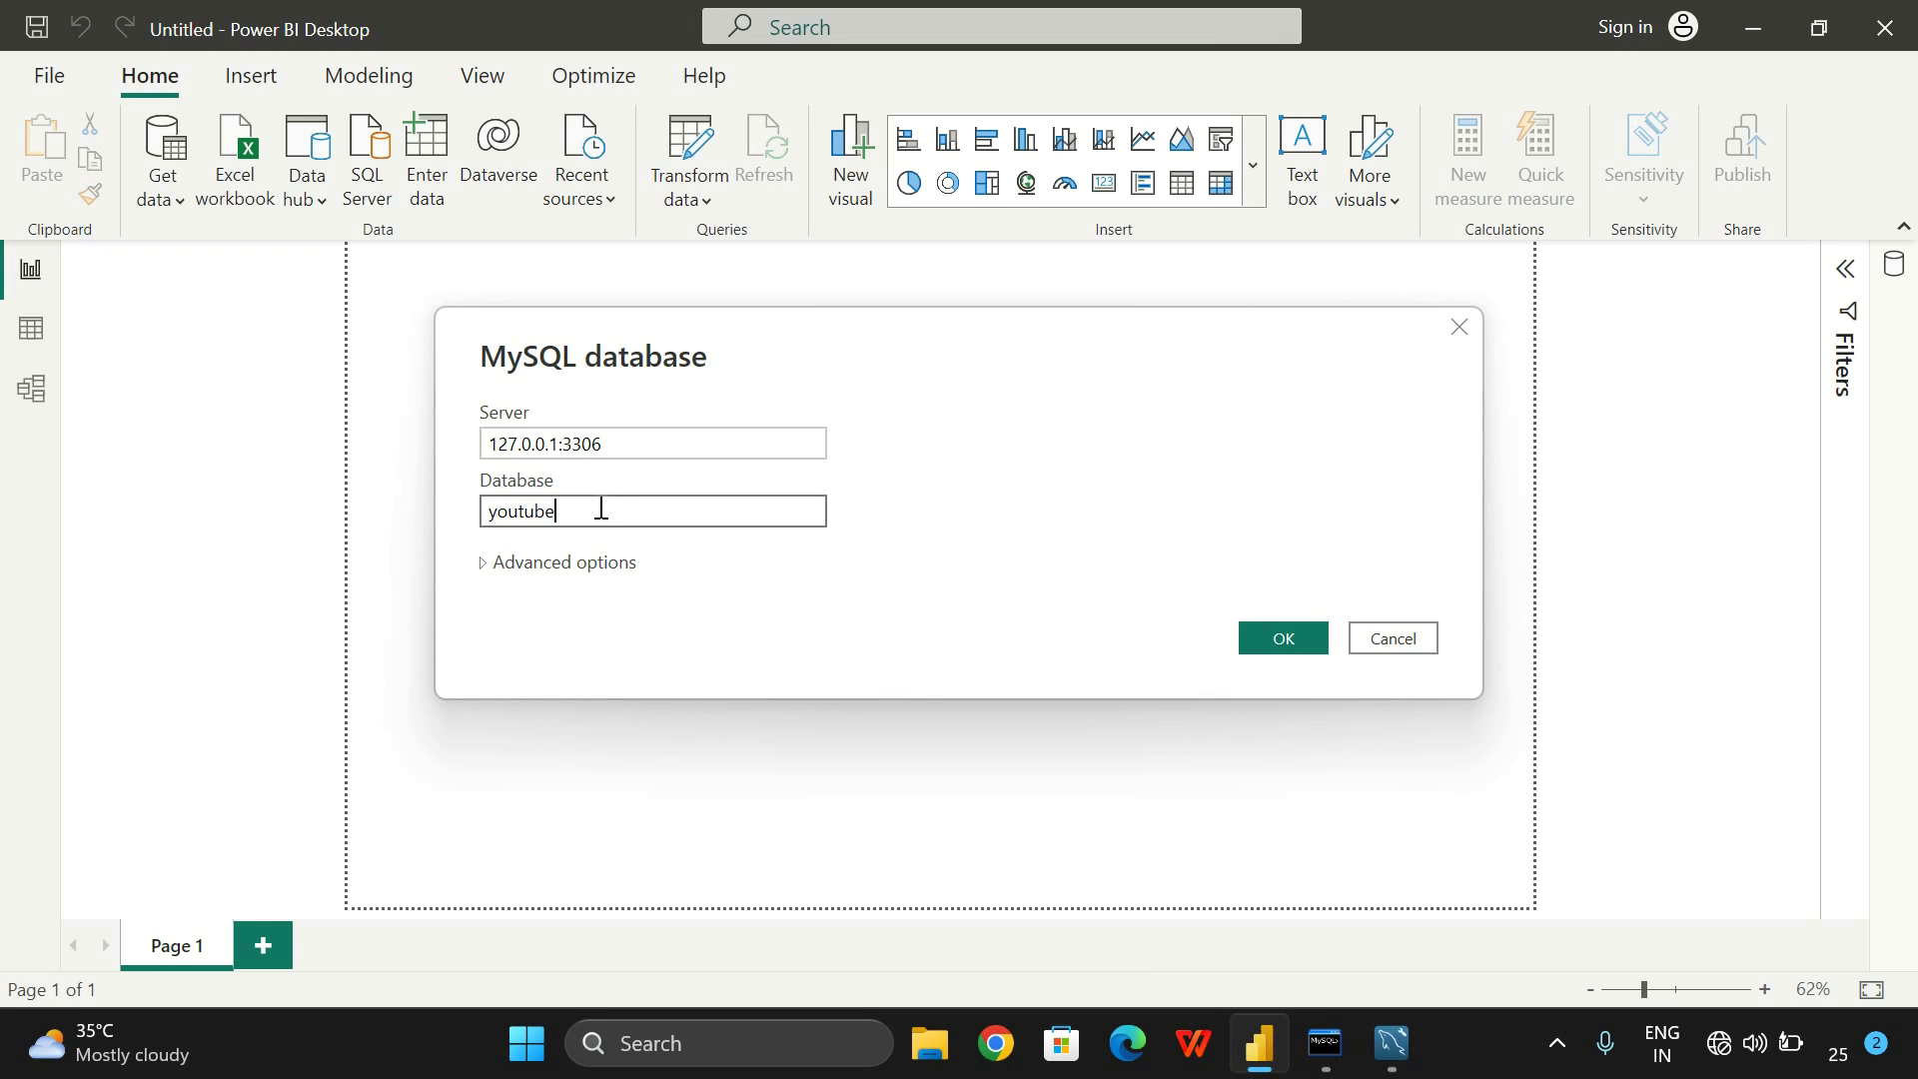
click(1268, 642)
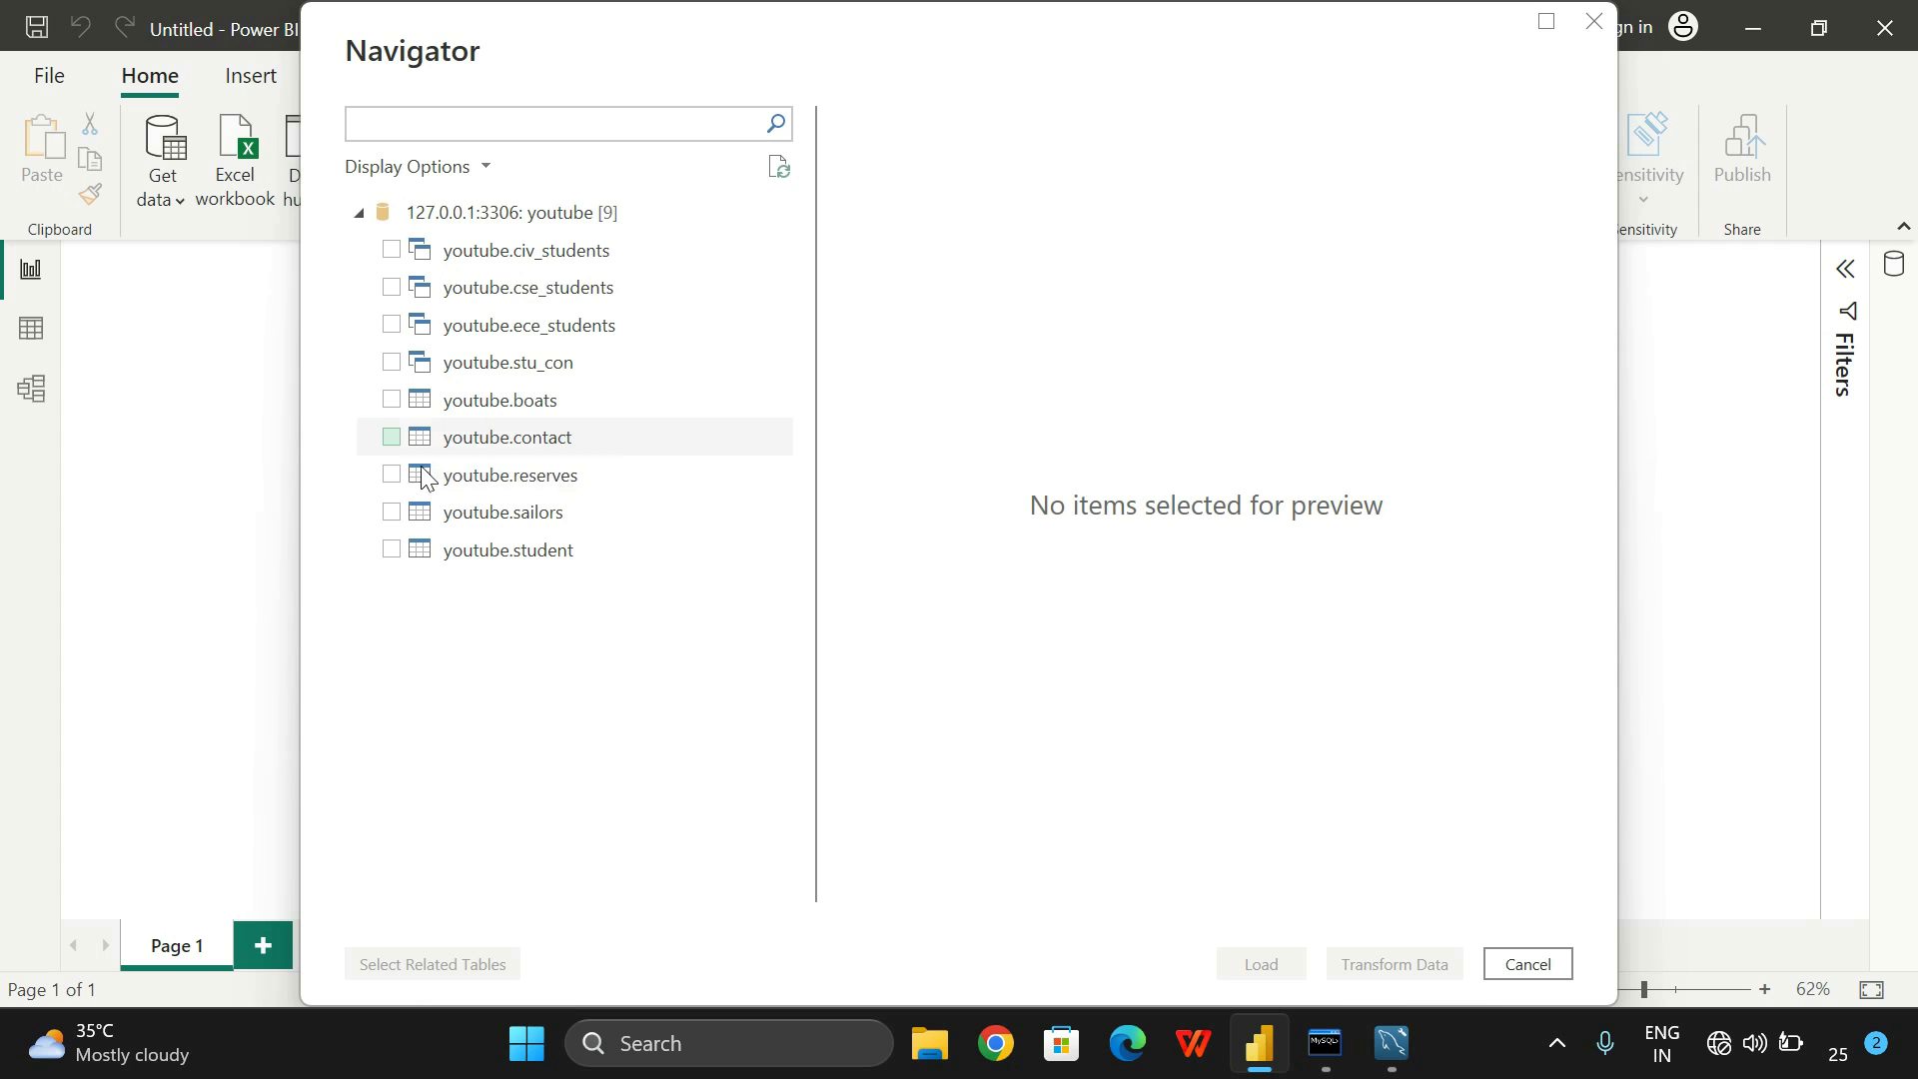
Preview contact and stu_con, then leave only youtube.student checked for import
click(391, 436)
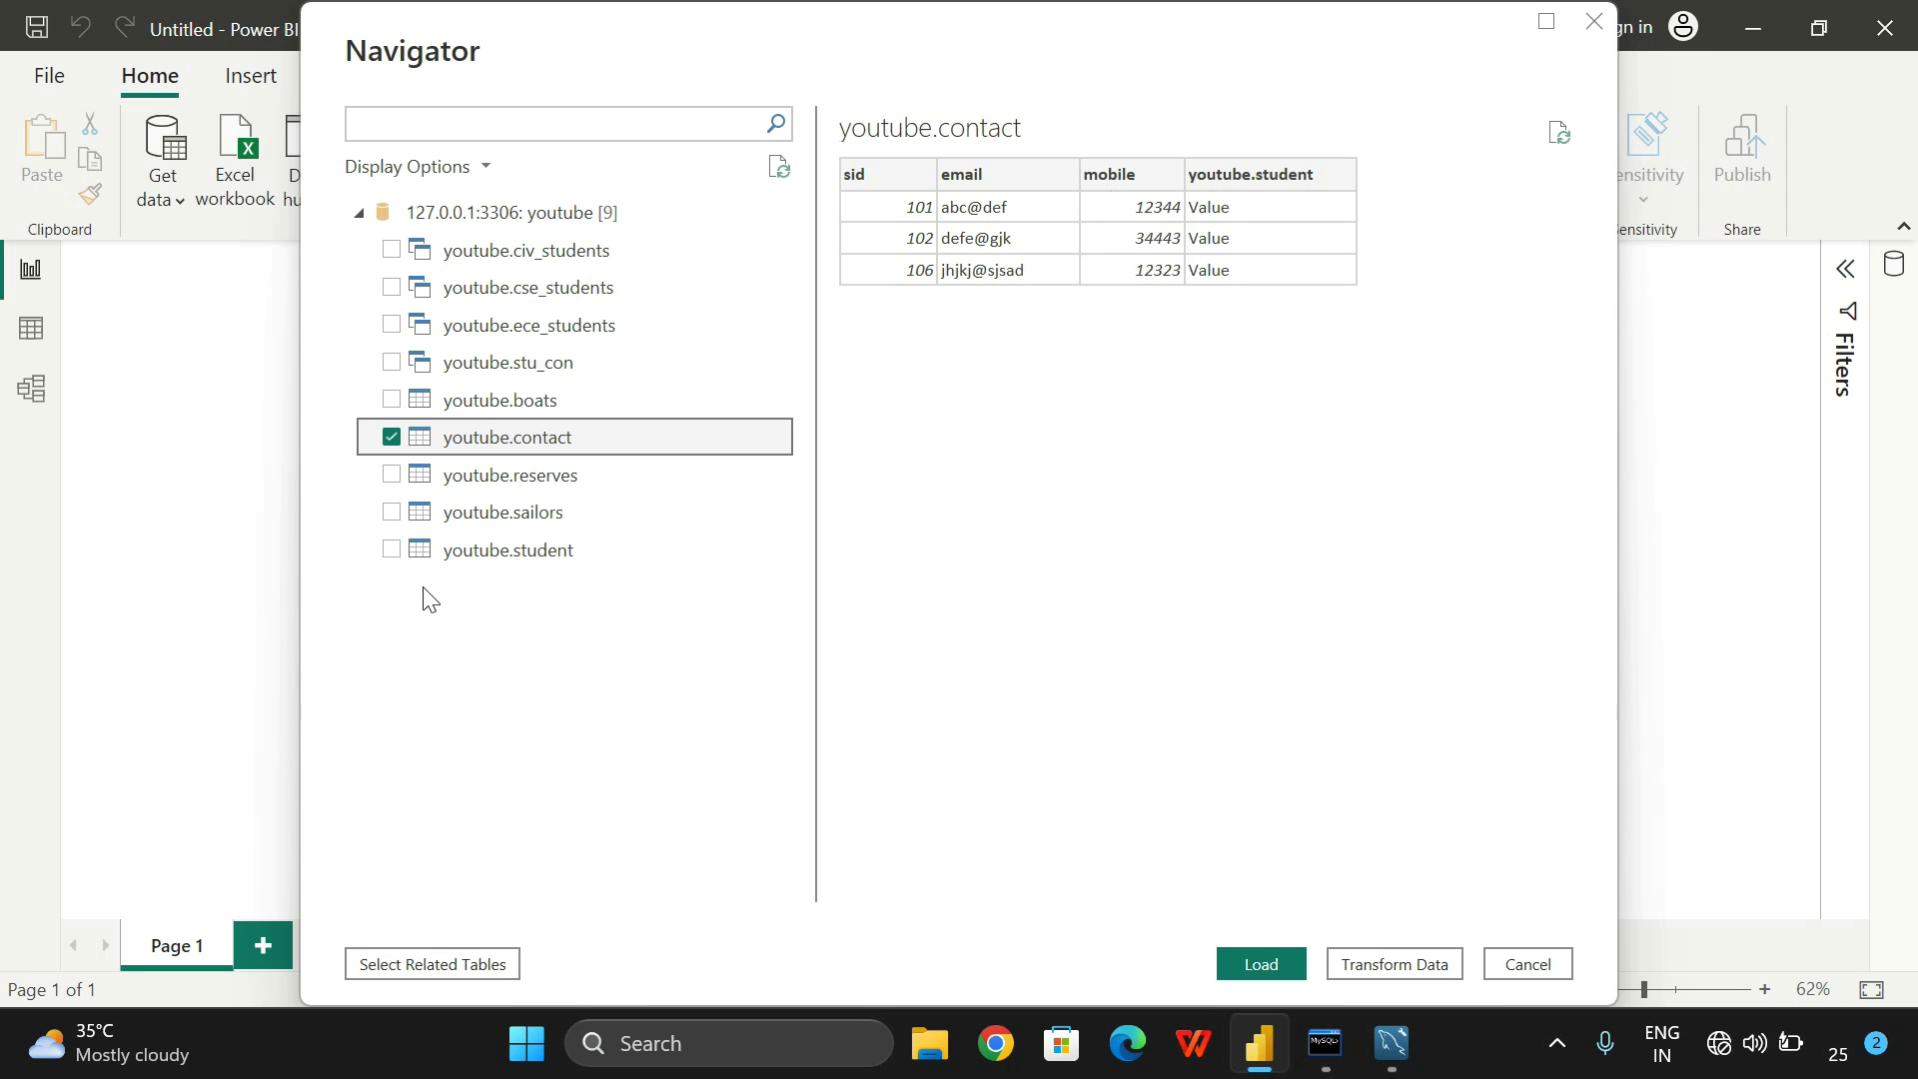
click(395, 363)
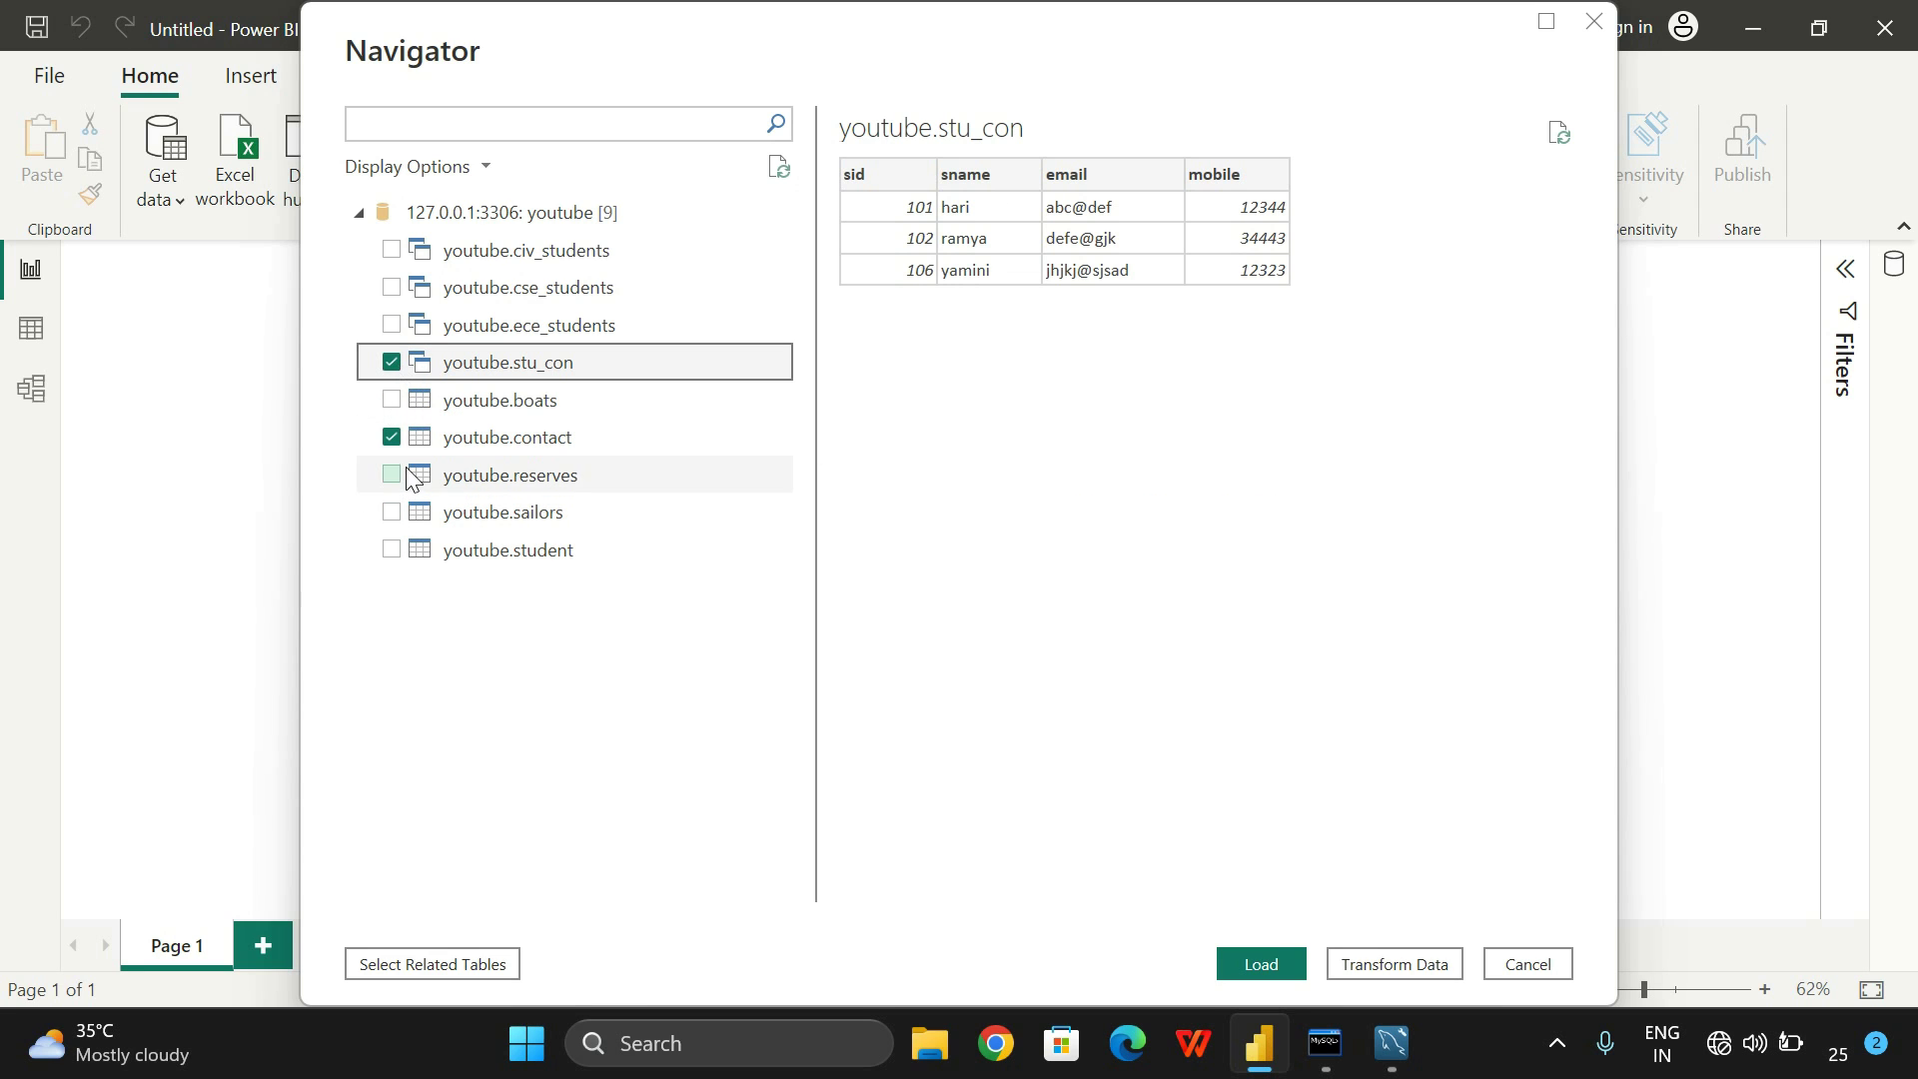
click(392, 438)
click(393, 439)
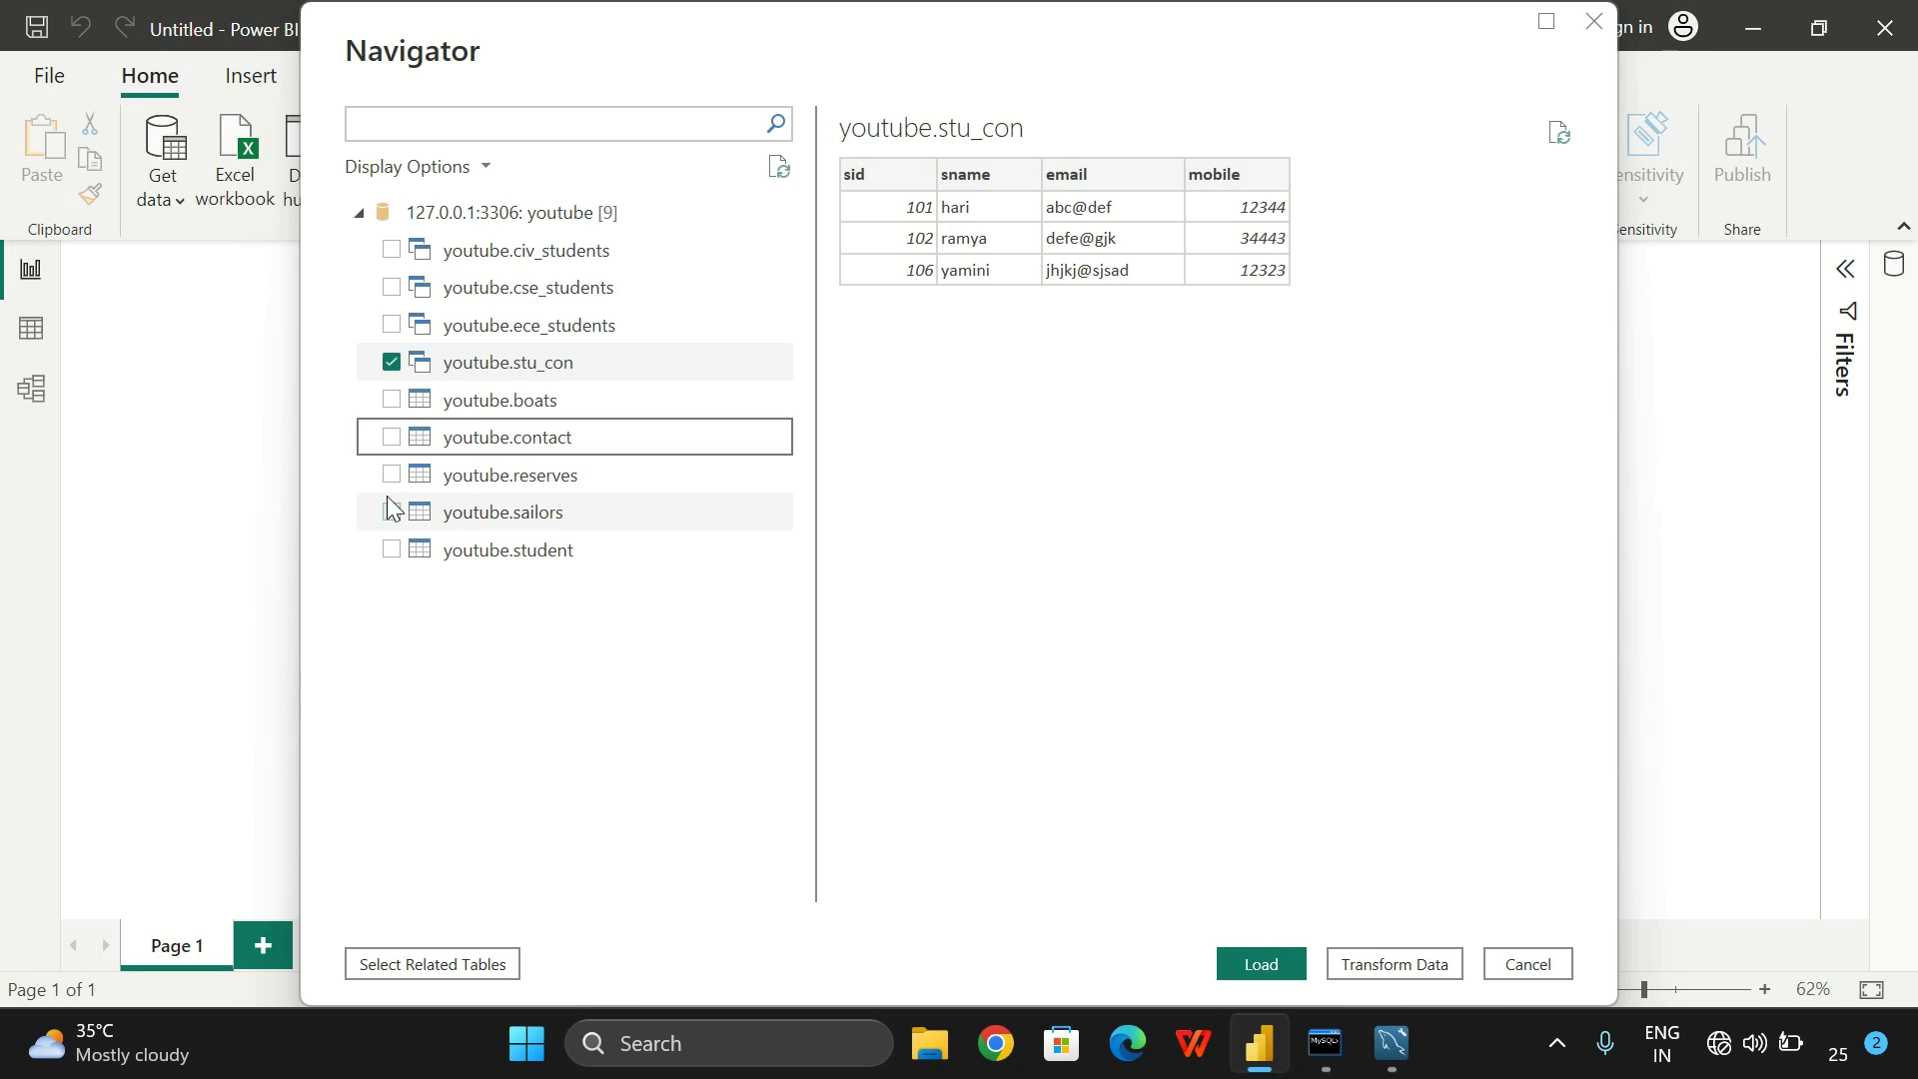
click(392, 551)
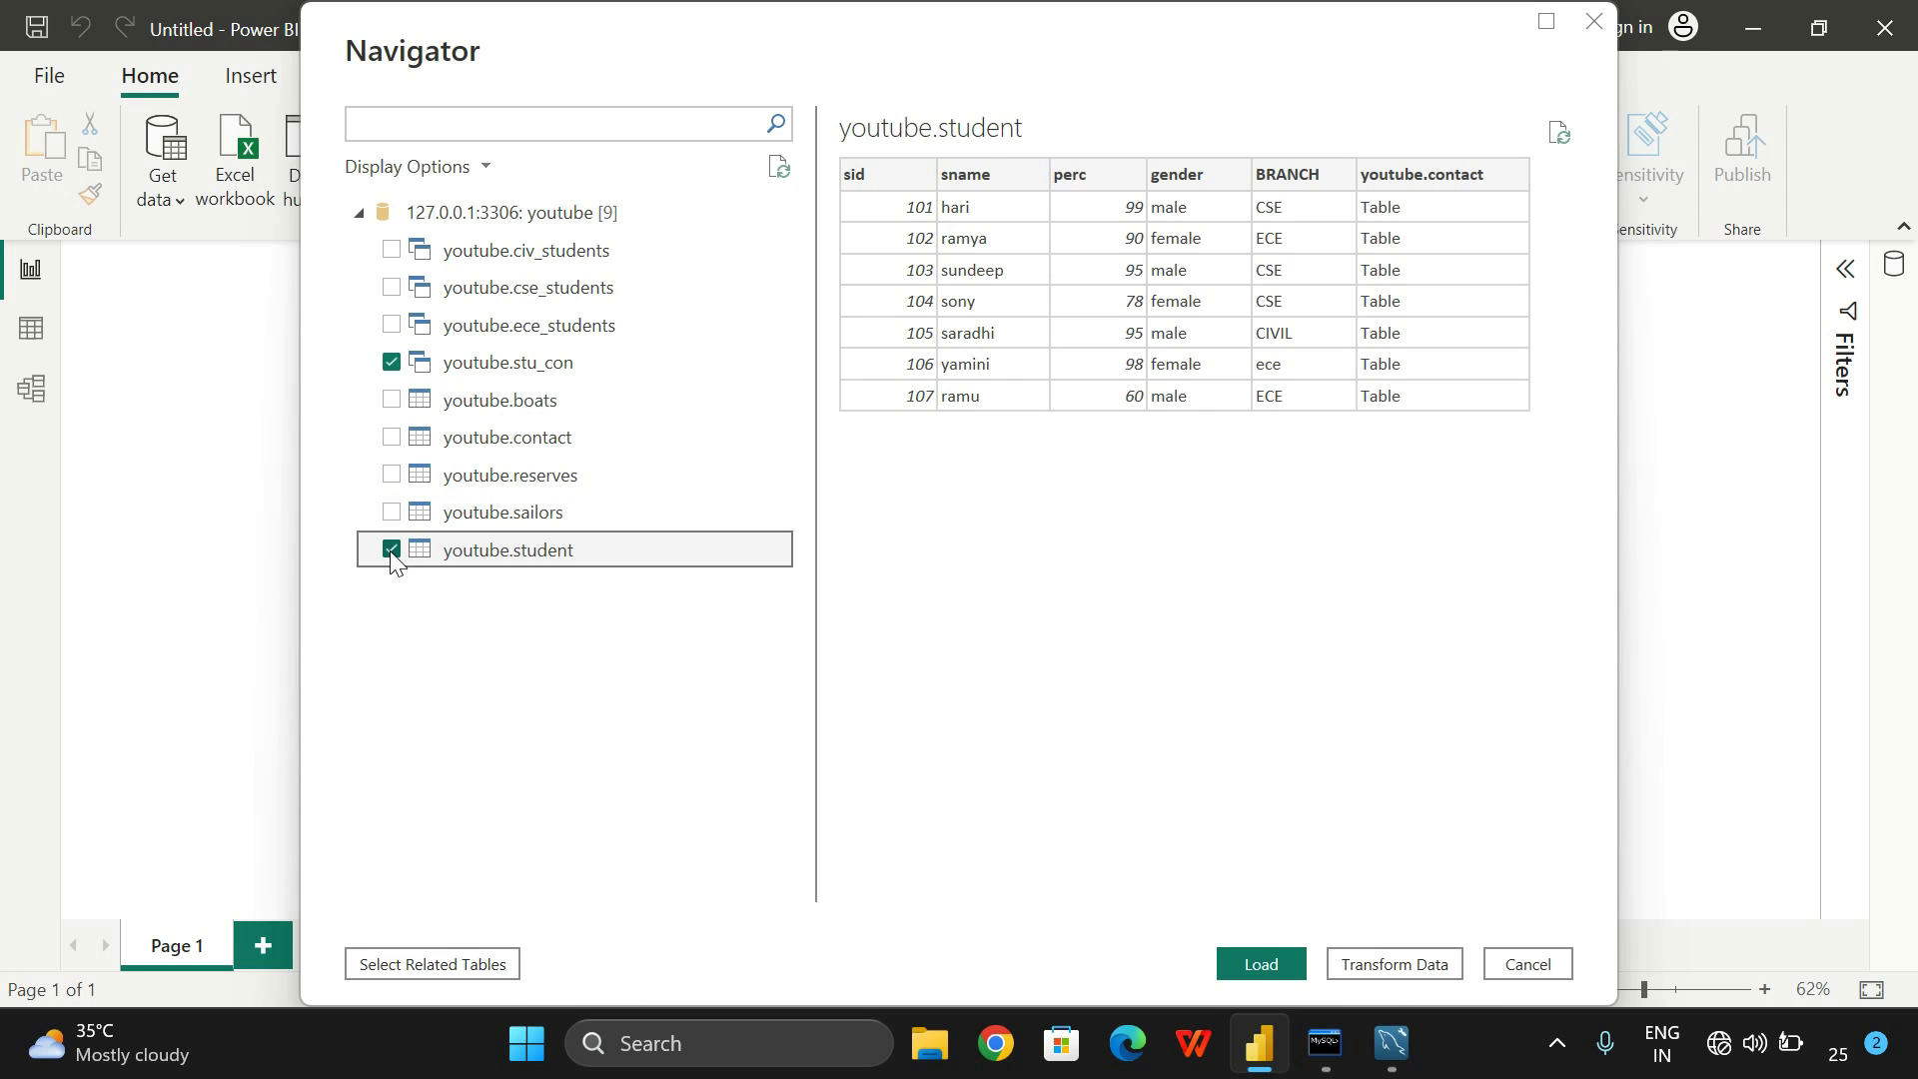
click(393, 351)
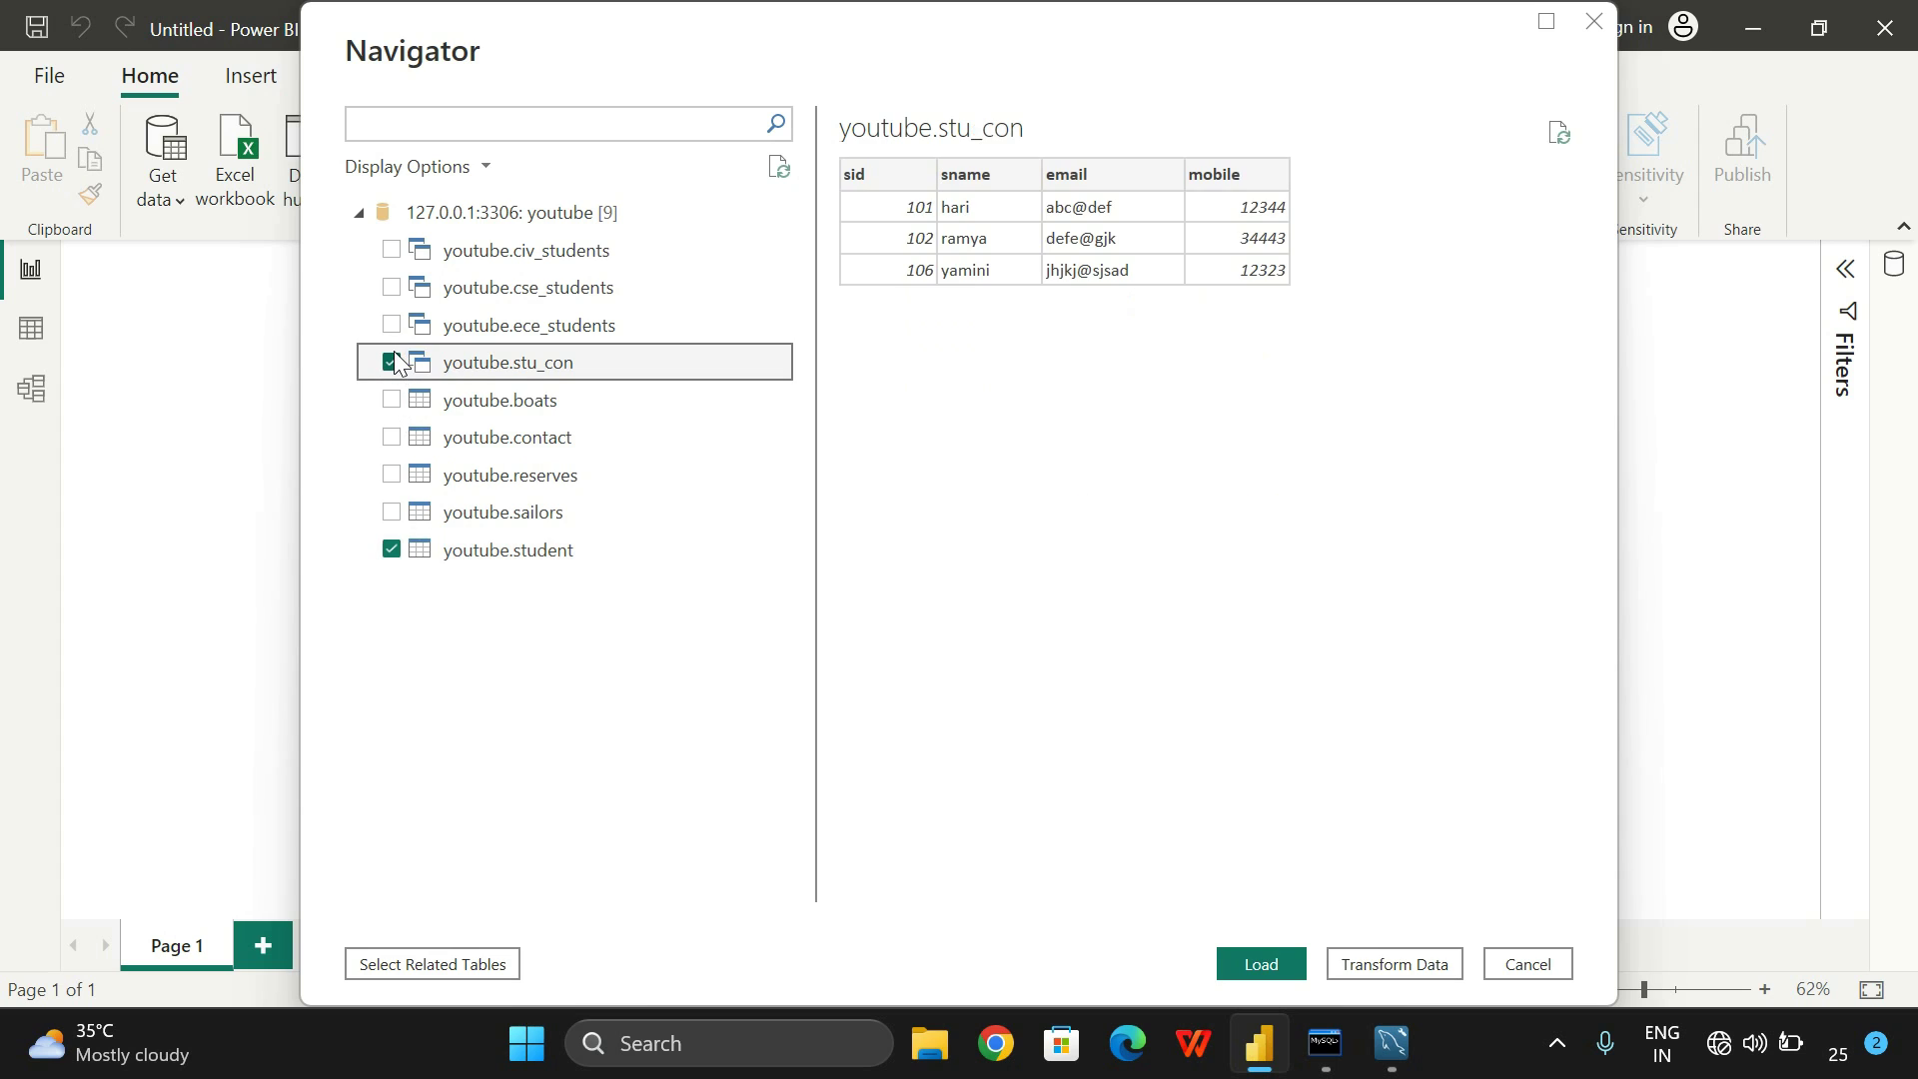
click(540, 559)
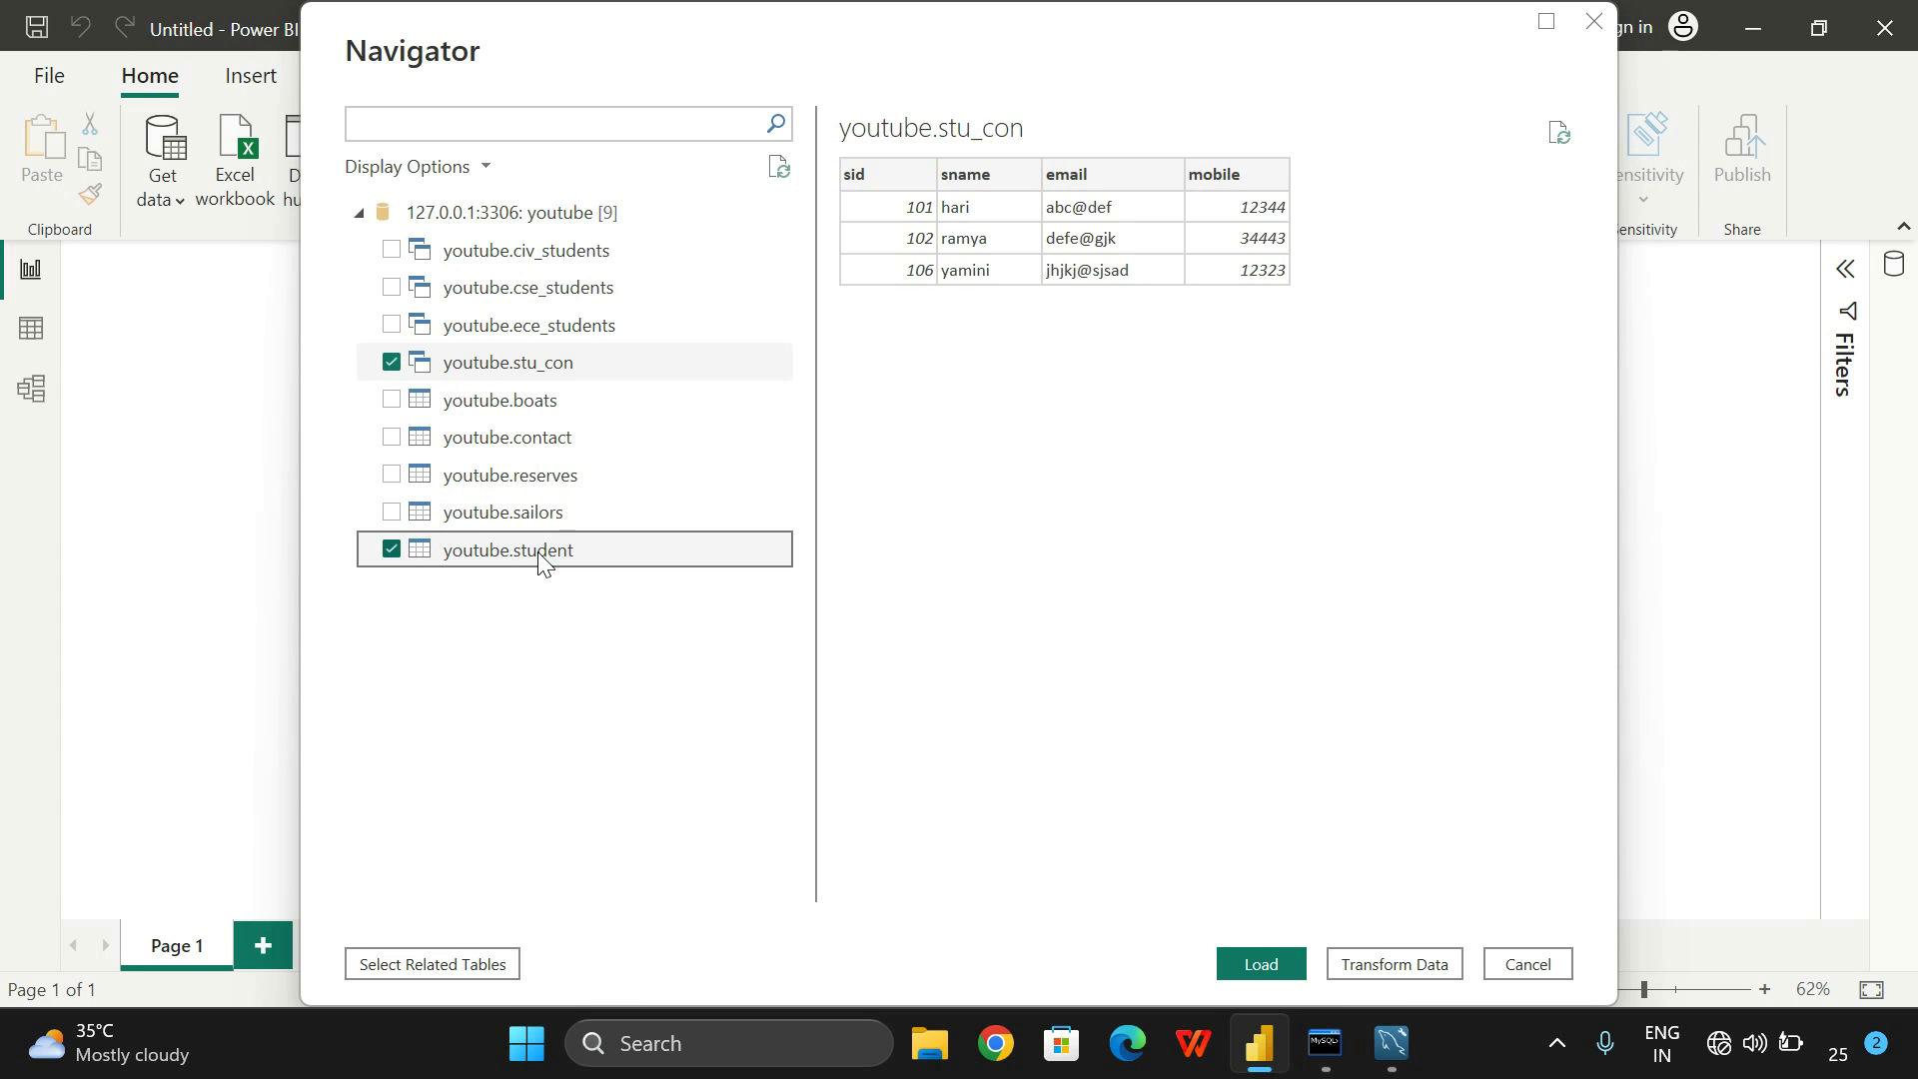
click(391, 363)
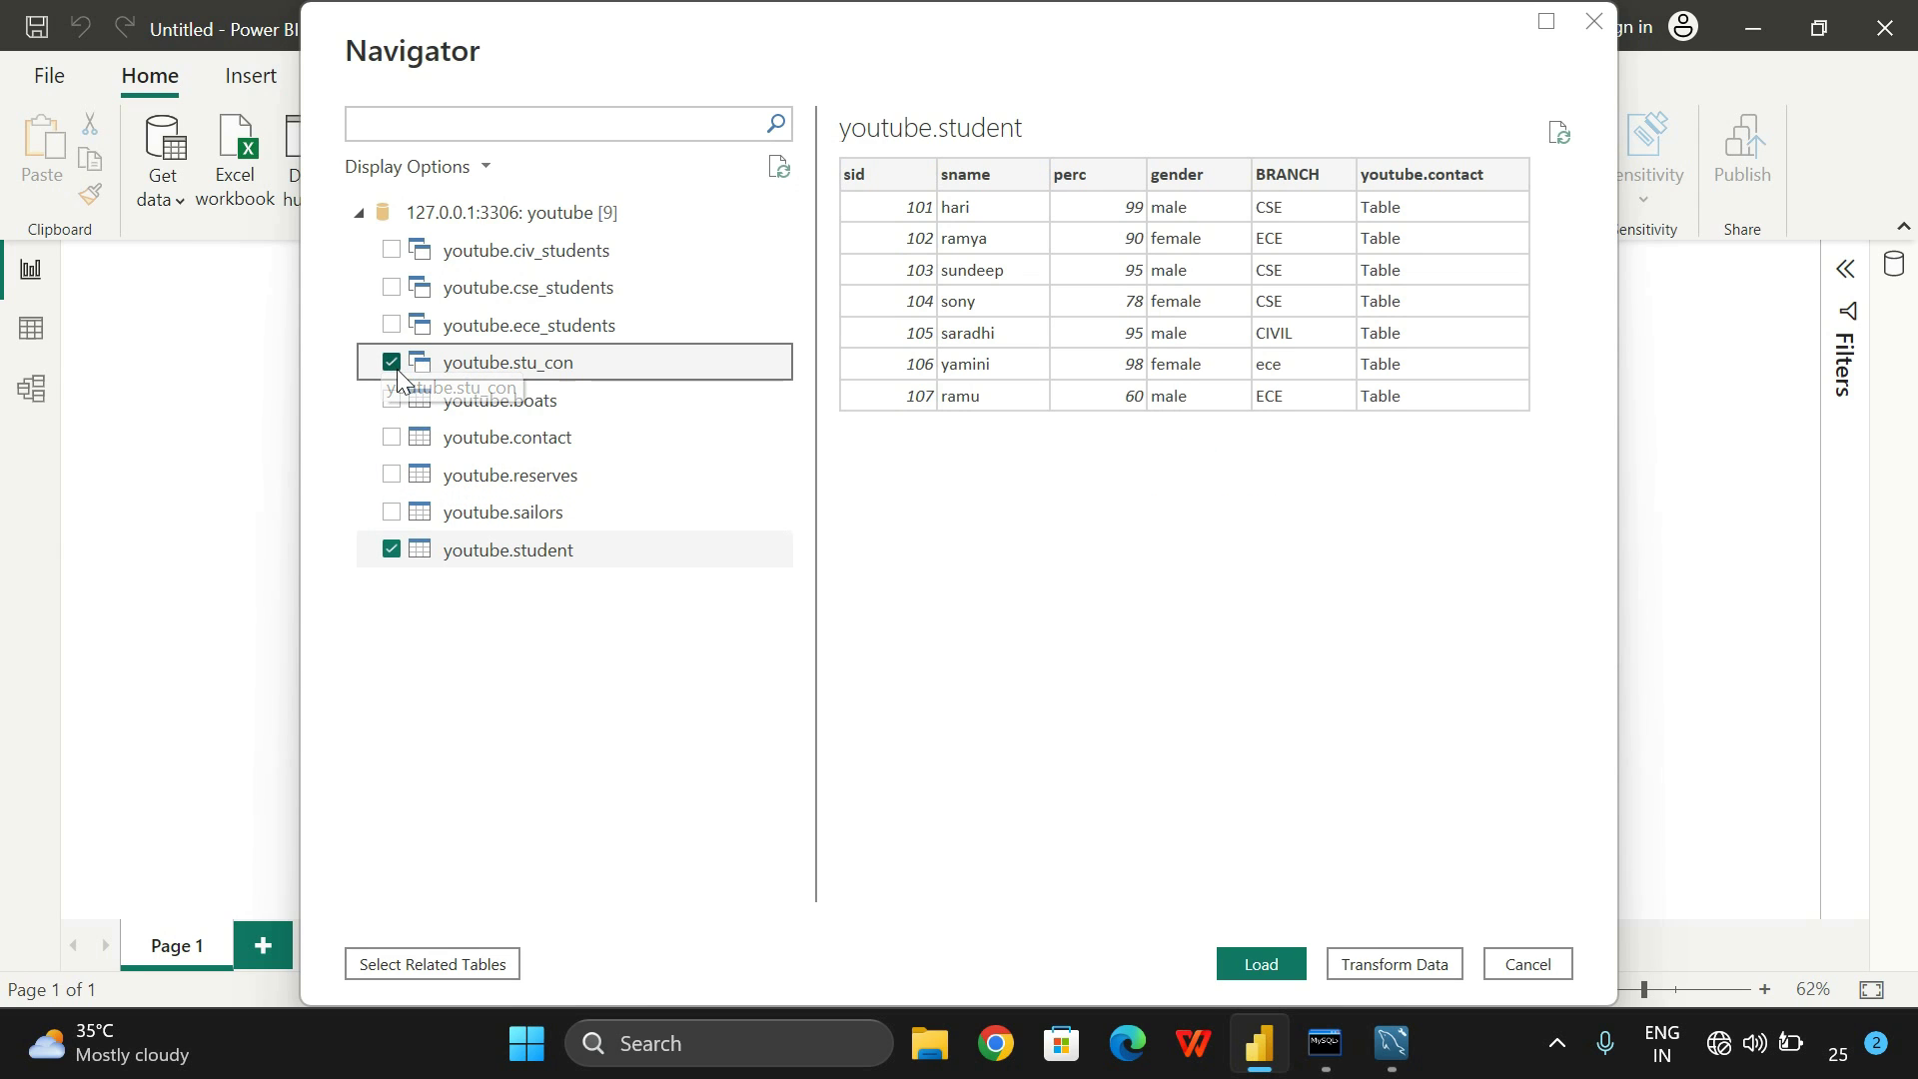
click(514, 551)
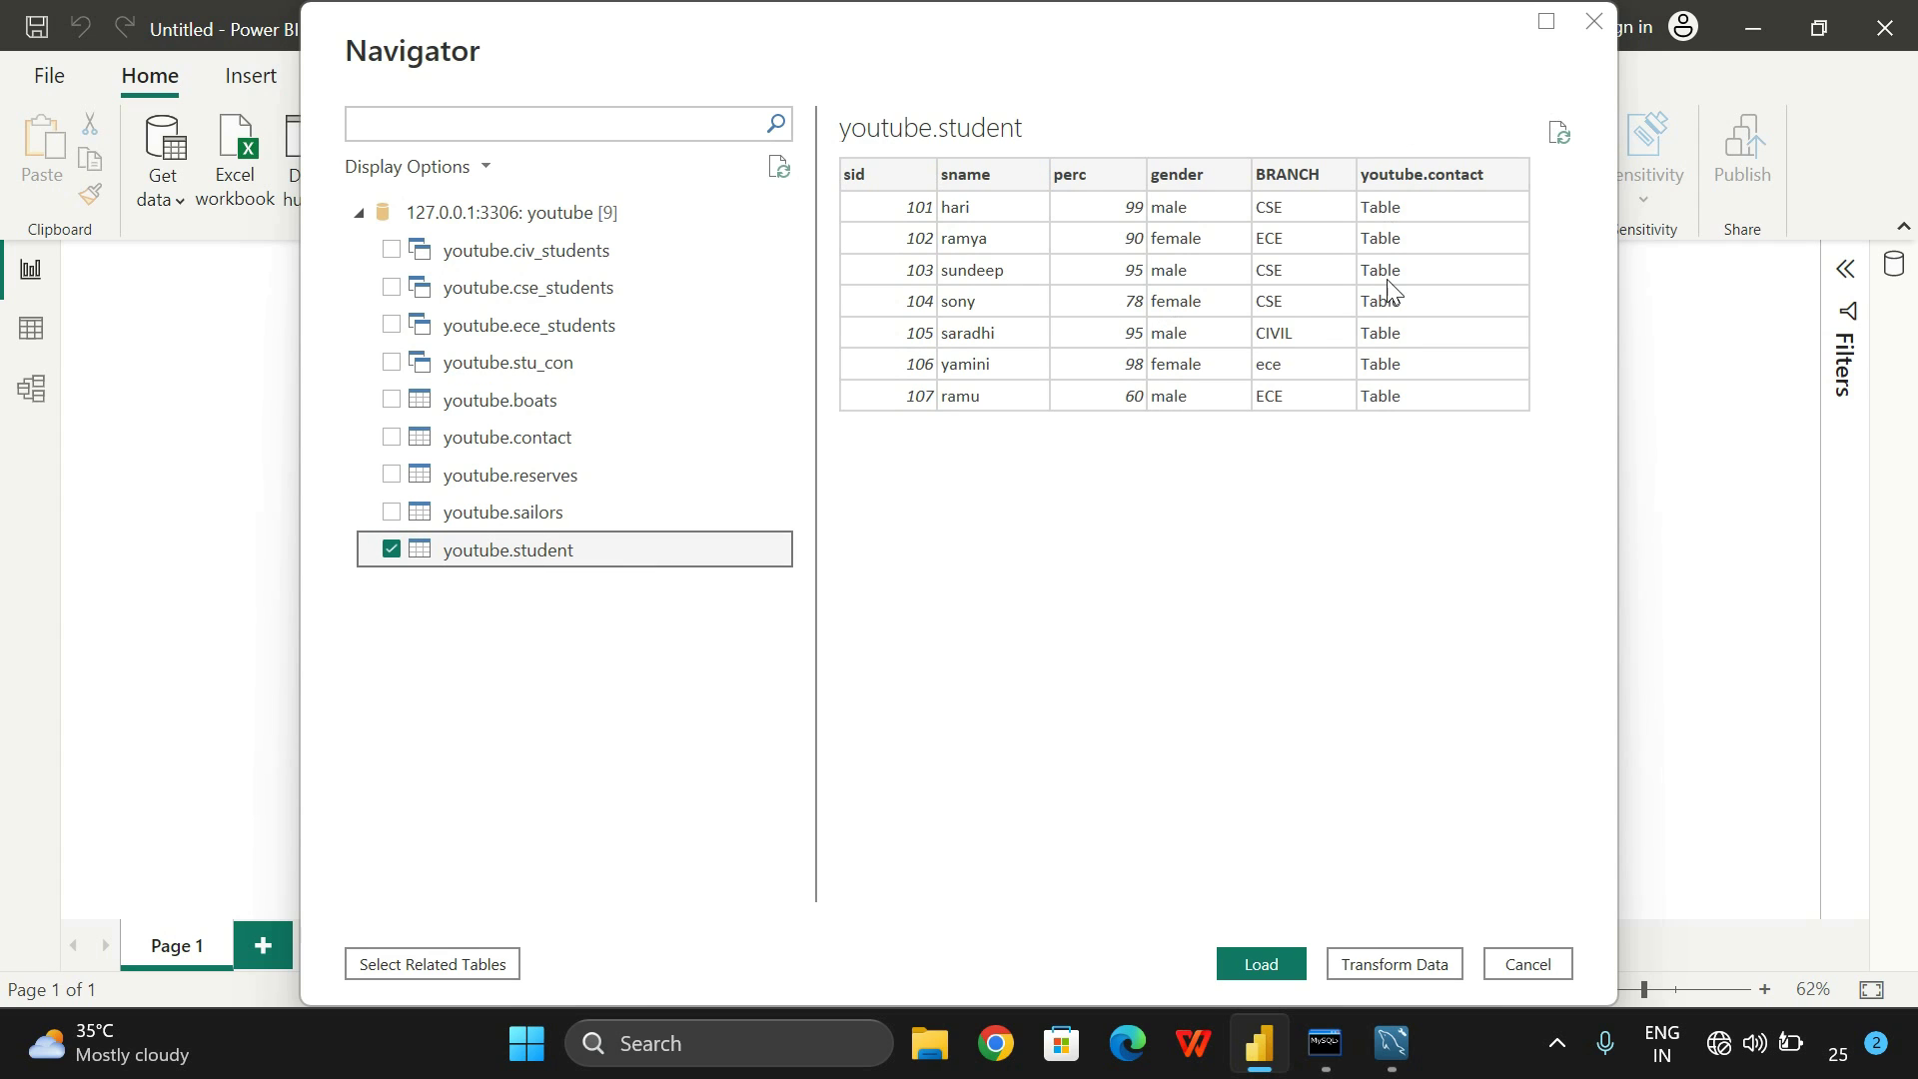
Load youtube.student and expand it to show BRANCH, gender, perc, sid and sname
click(1252, 964)
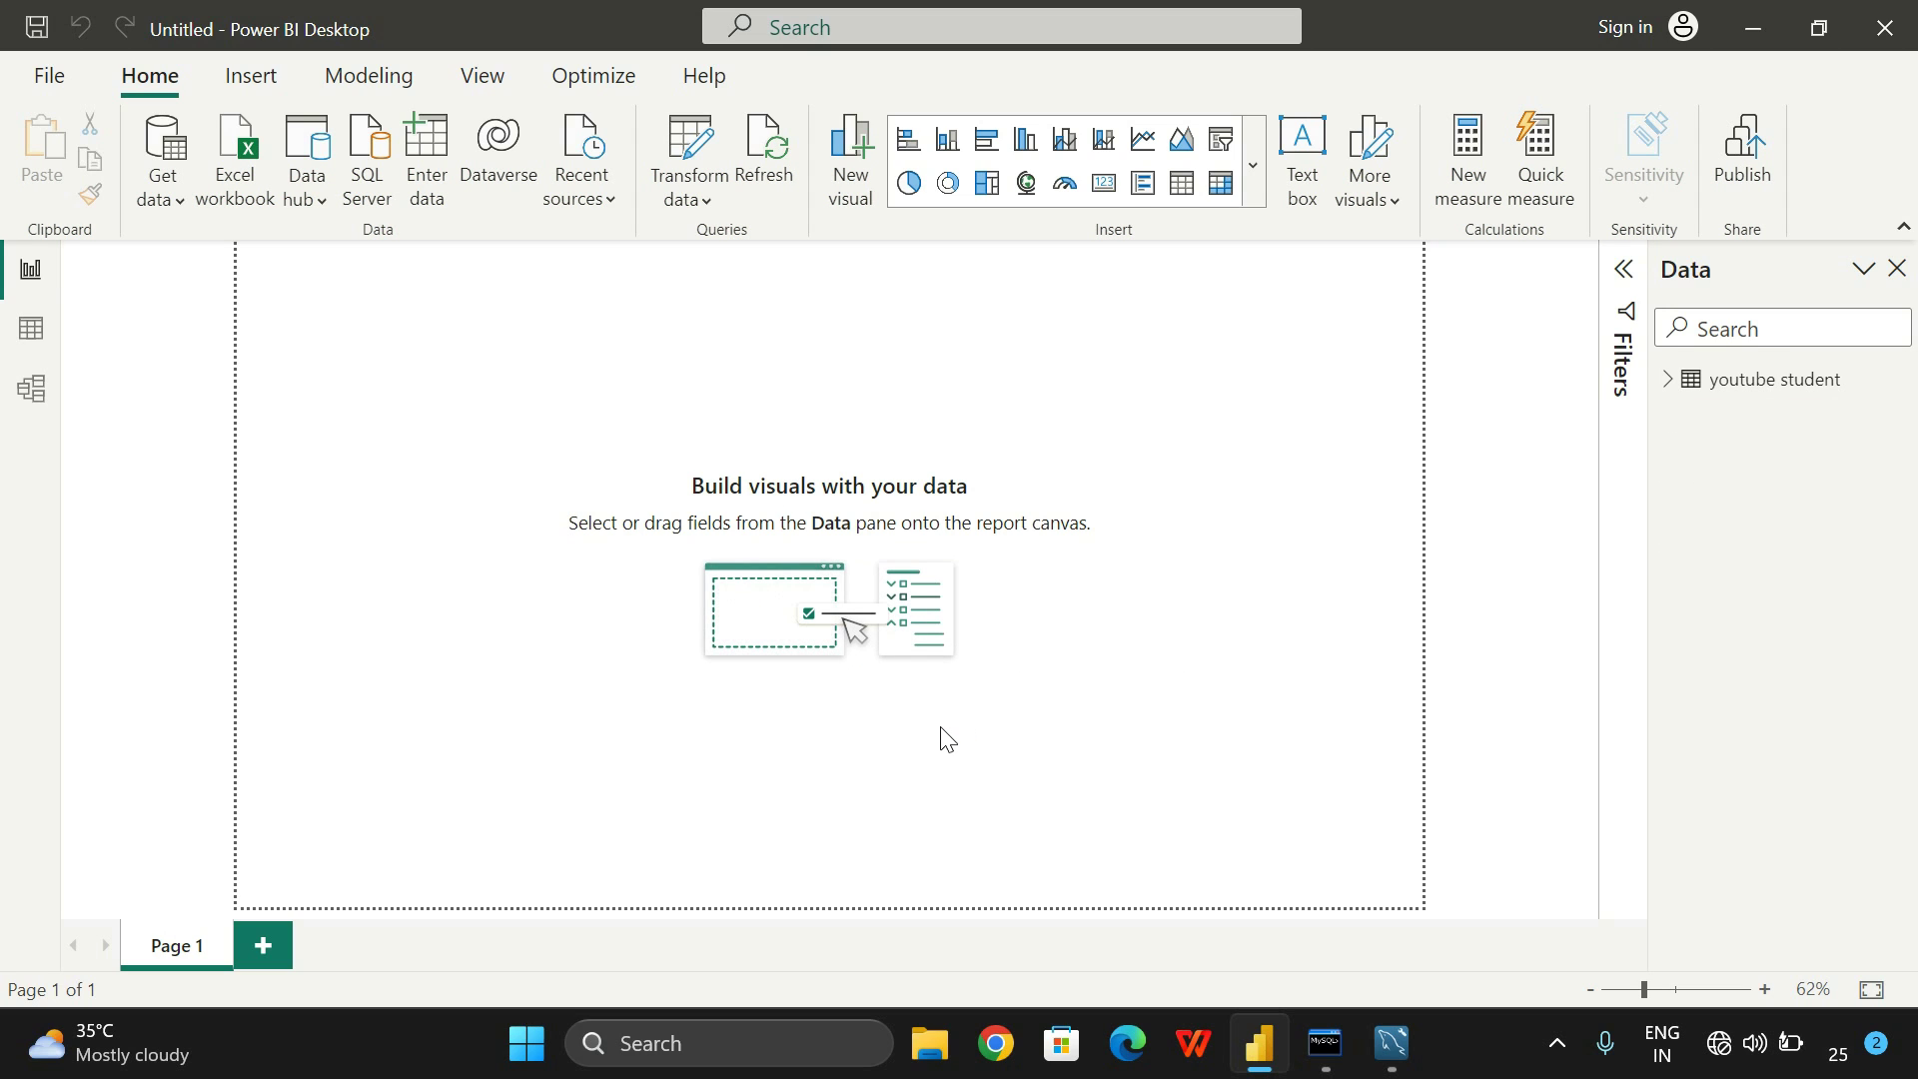
click(1668, 381)
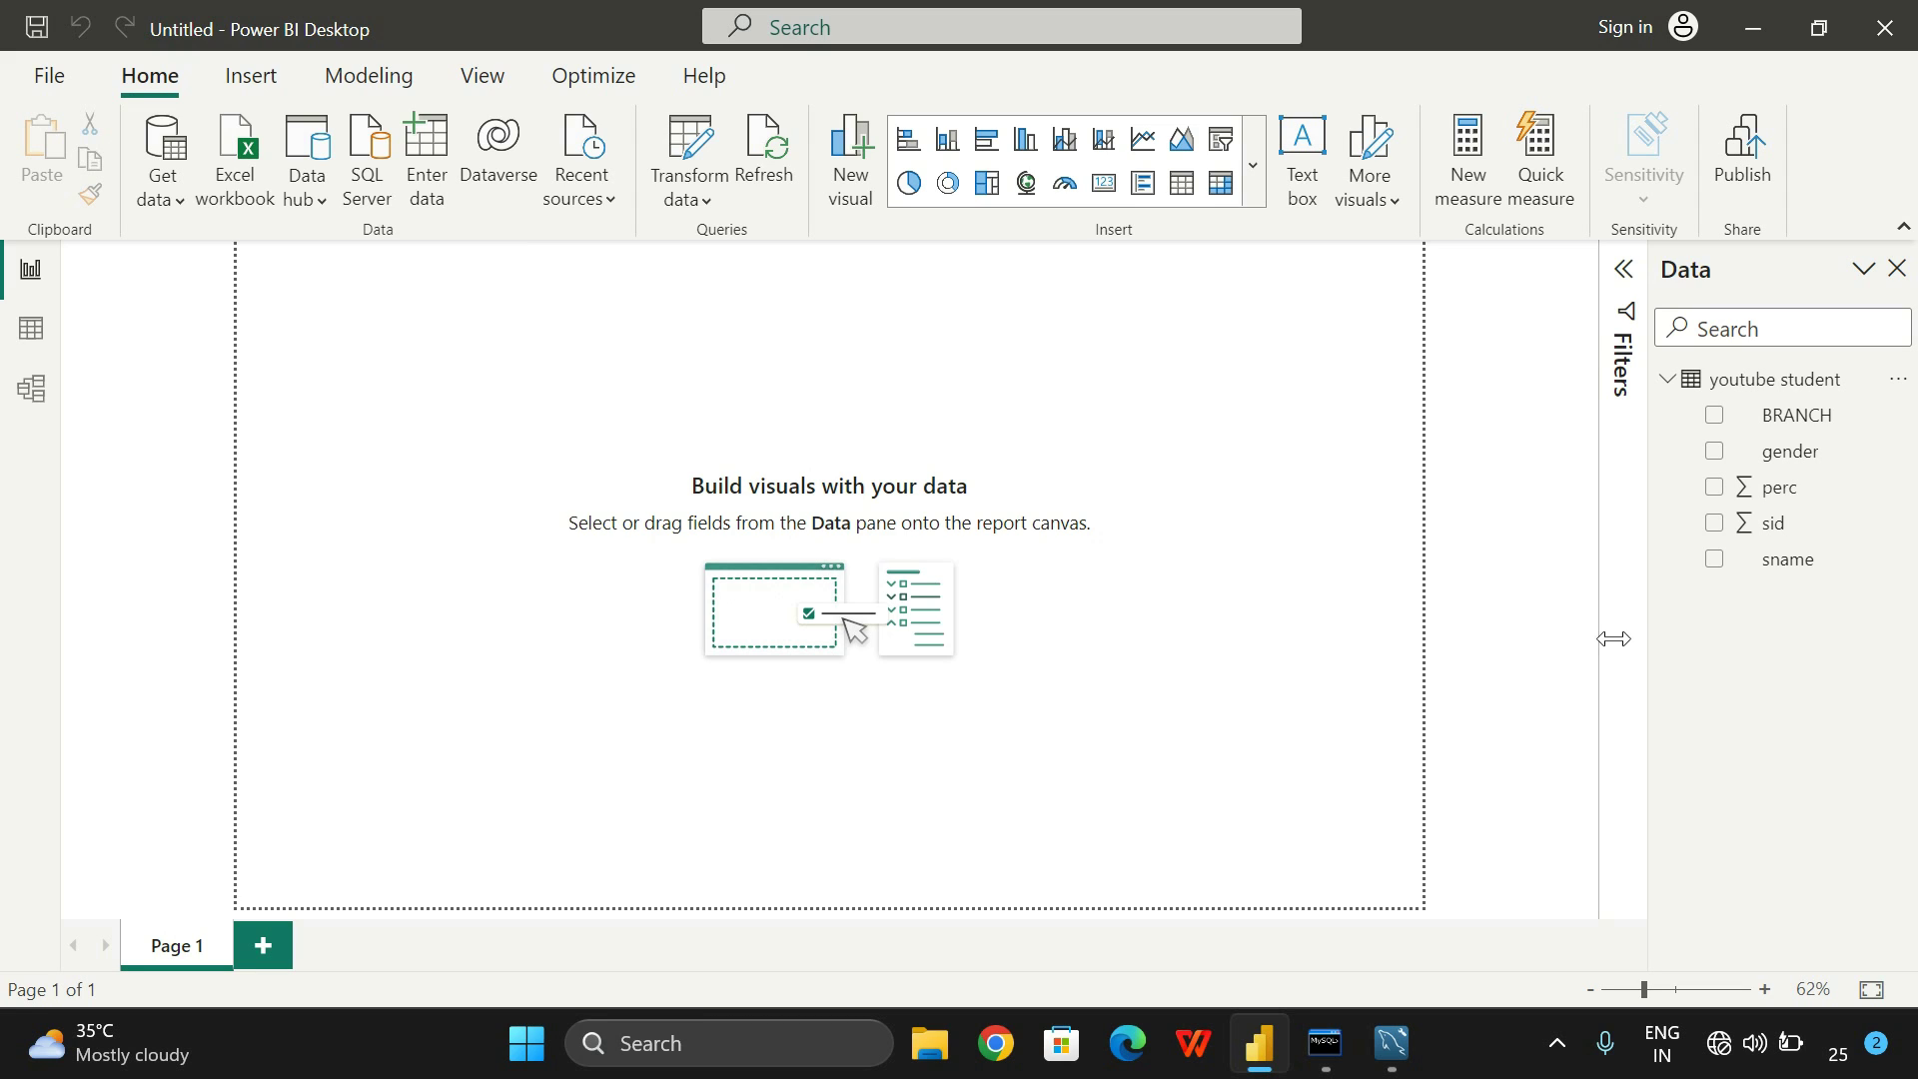
Start a new MySQL database connection from the full Get data connector catalogue
click(164, 204)
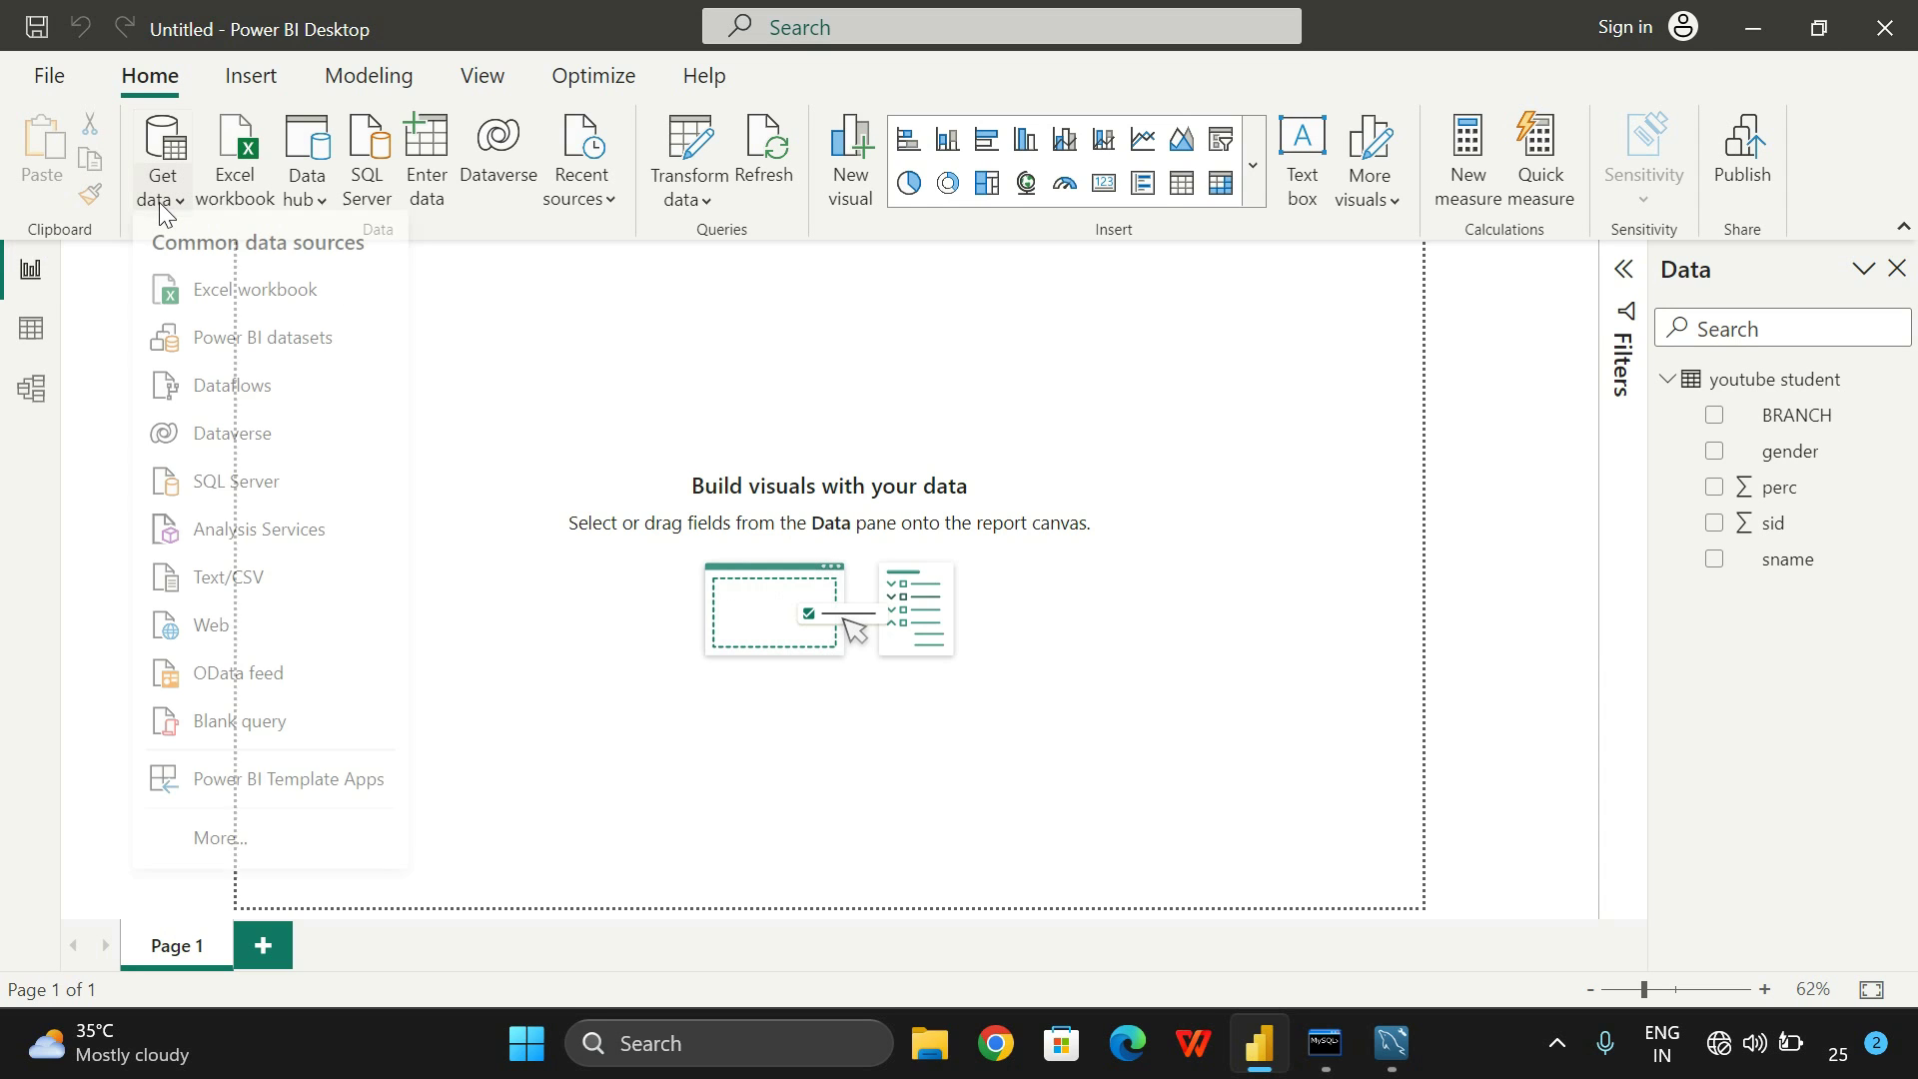
click(256, 836)
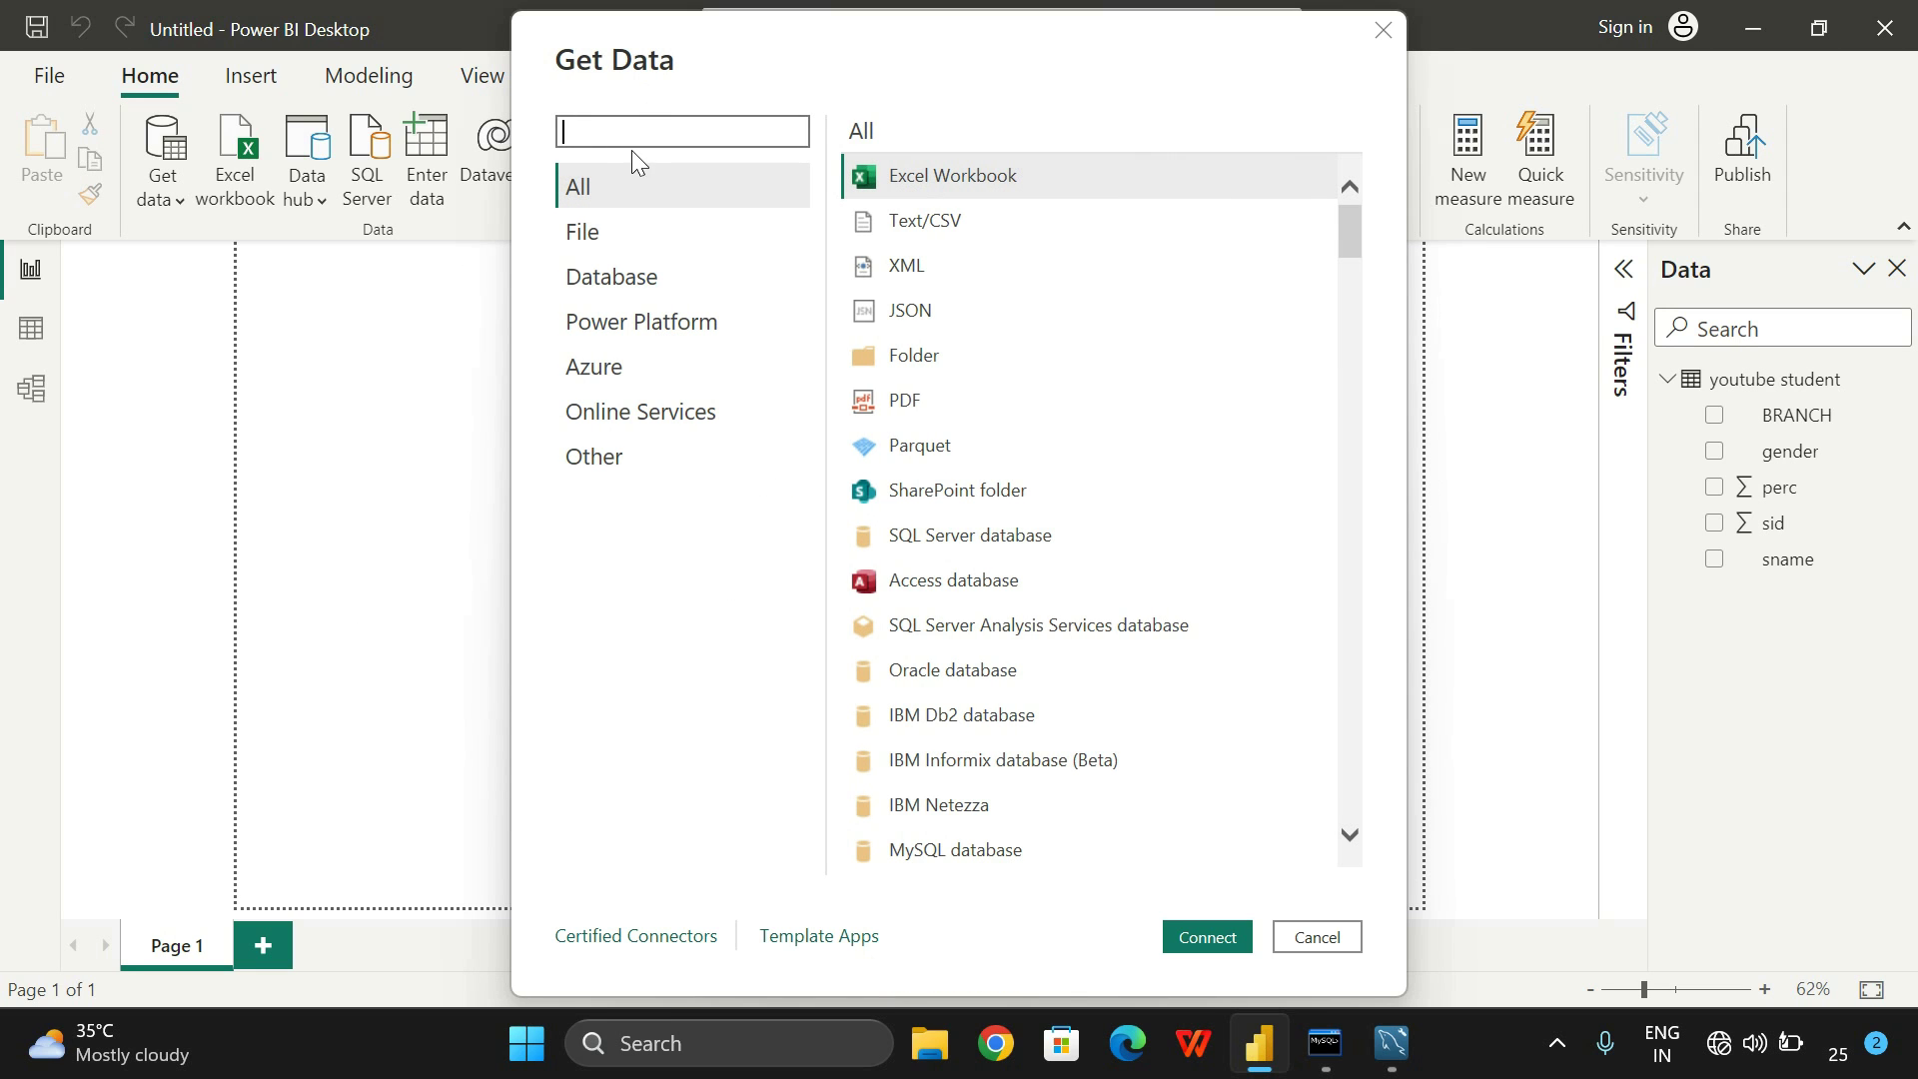
text(mysql)
click(1027, 166)
click(1183, 931)
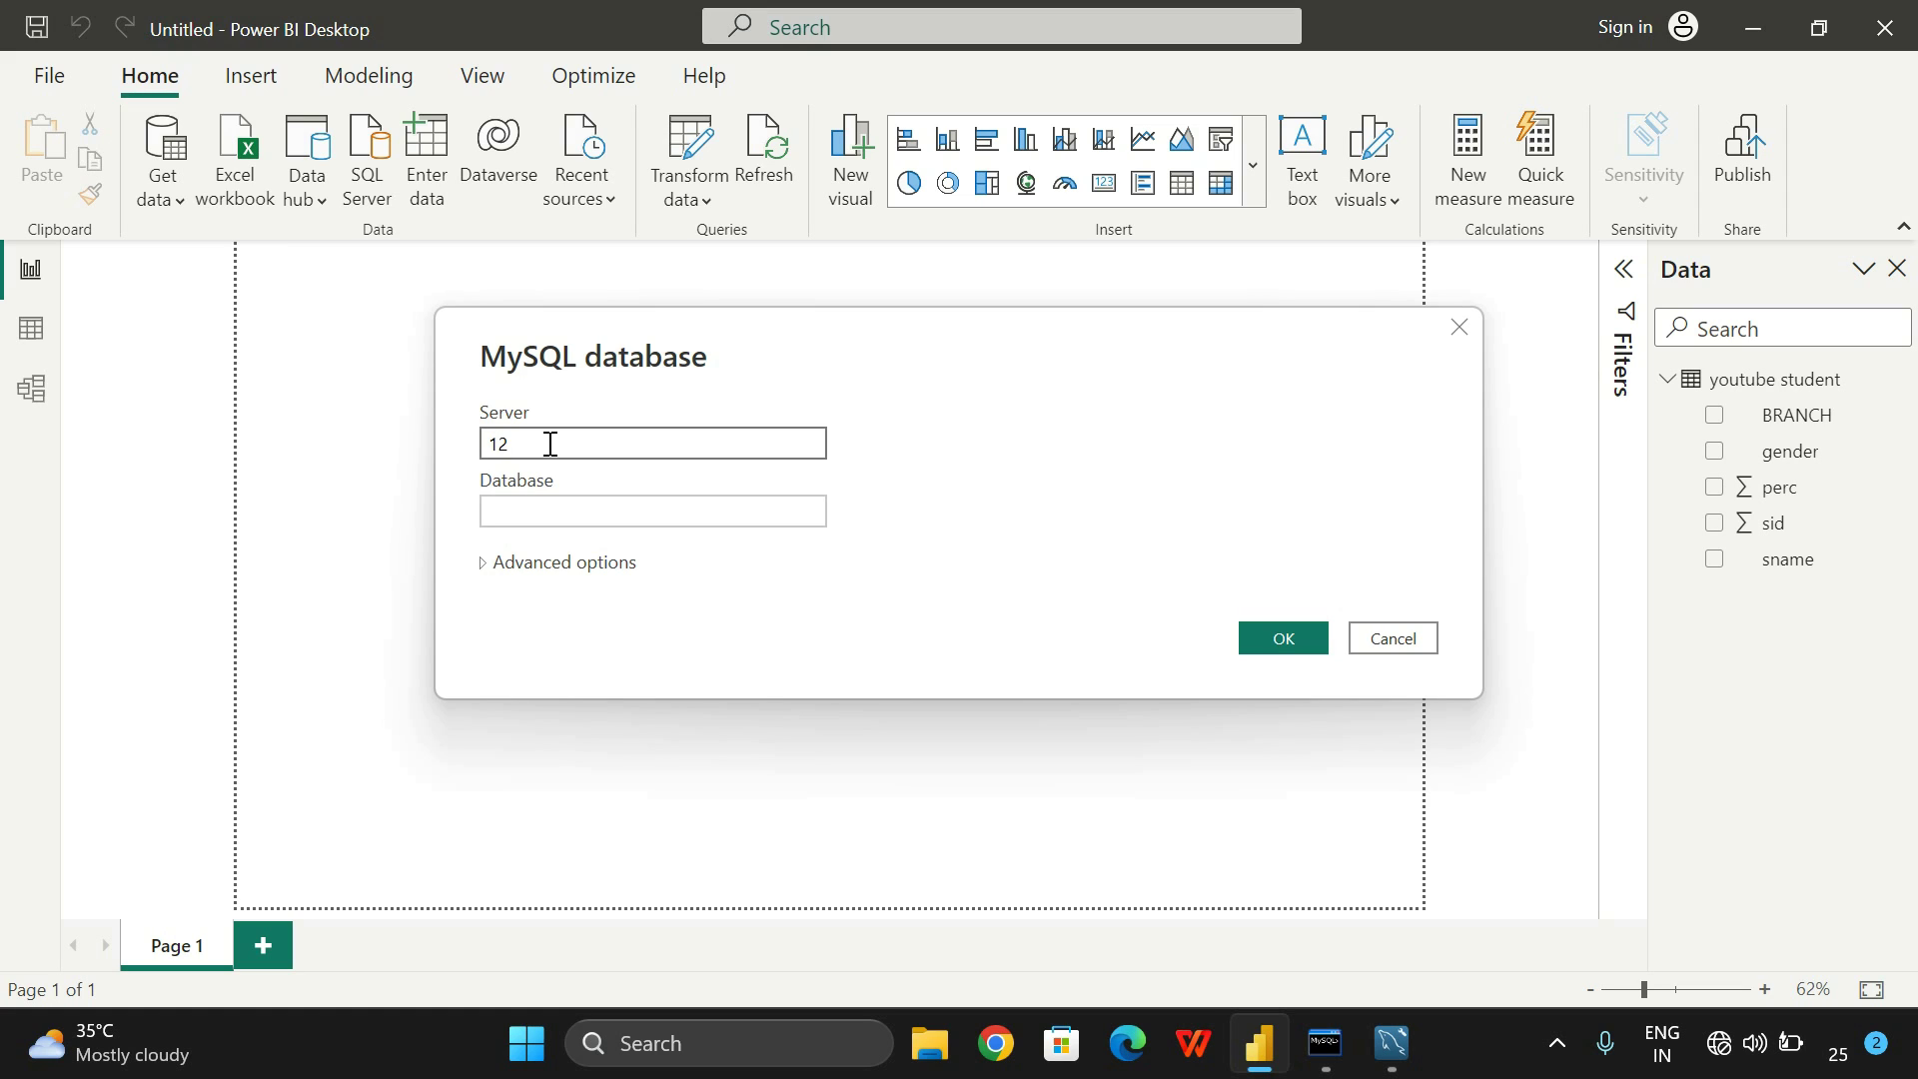
Complete the server address as 127.0.0.1:3306 in the MySQL database dialog
text(7.0.0.1)
click(1391, 1047)
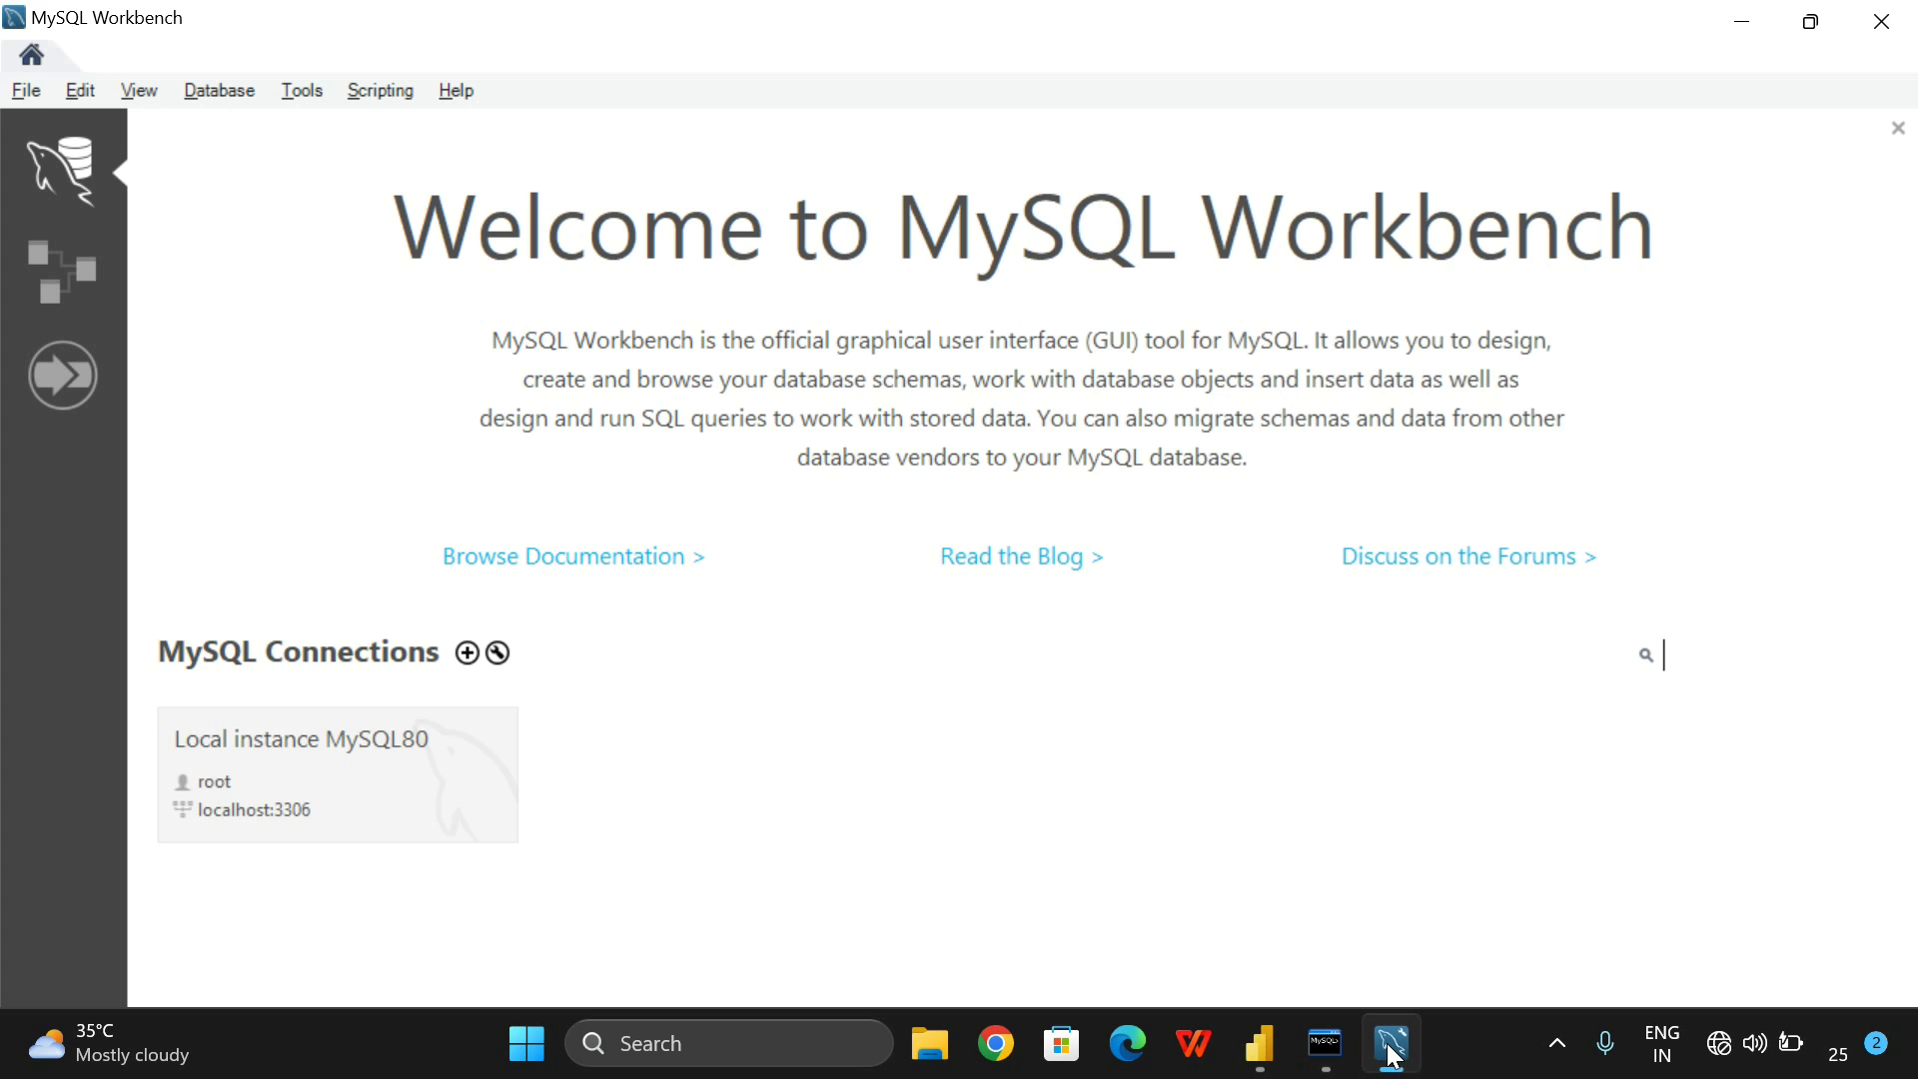
click(1391, 1051)
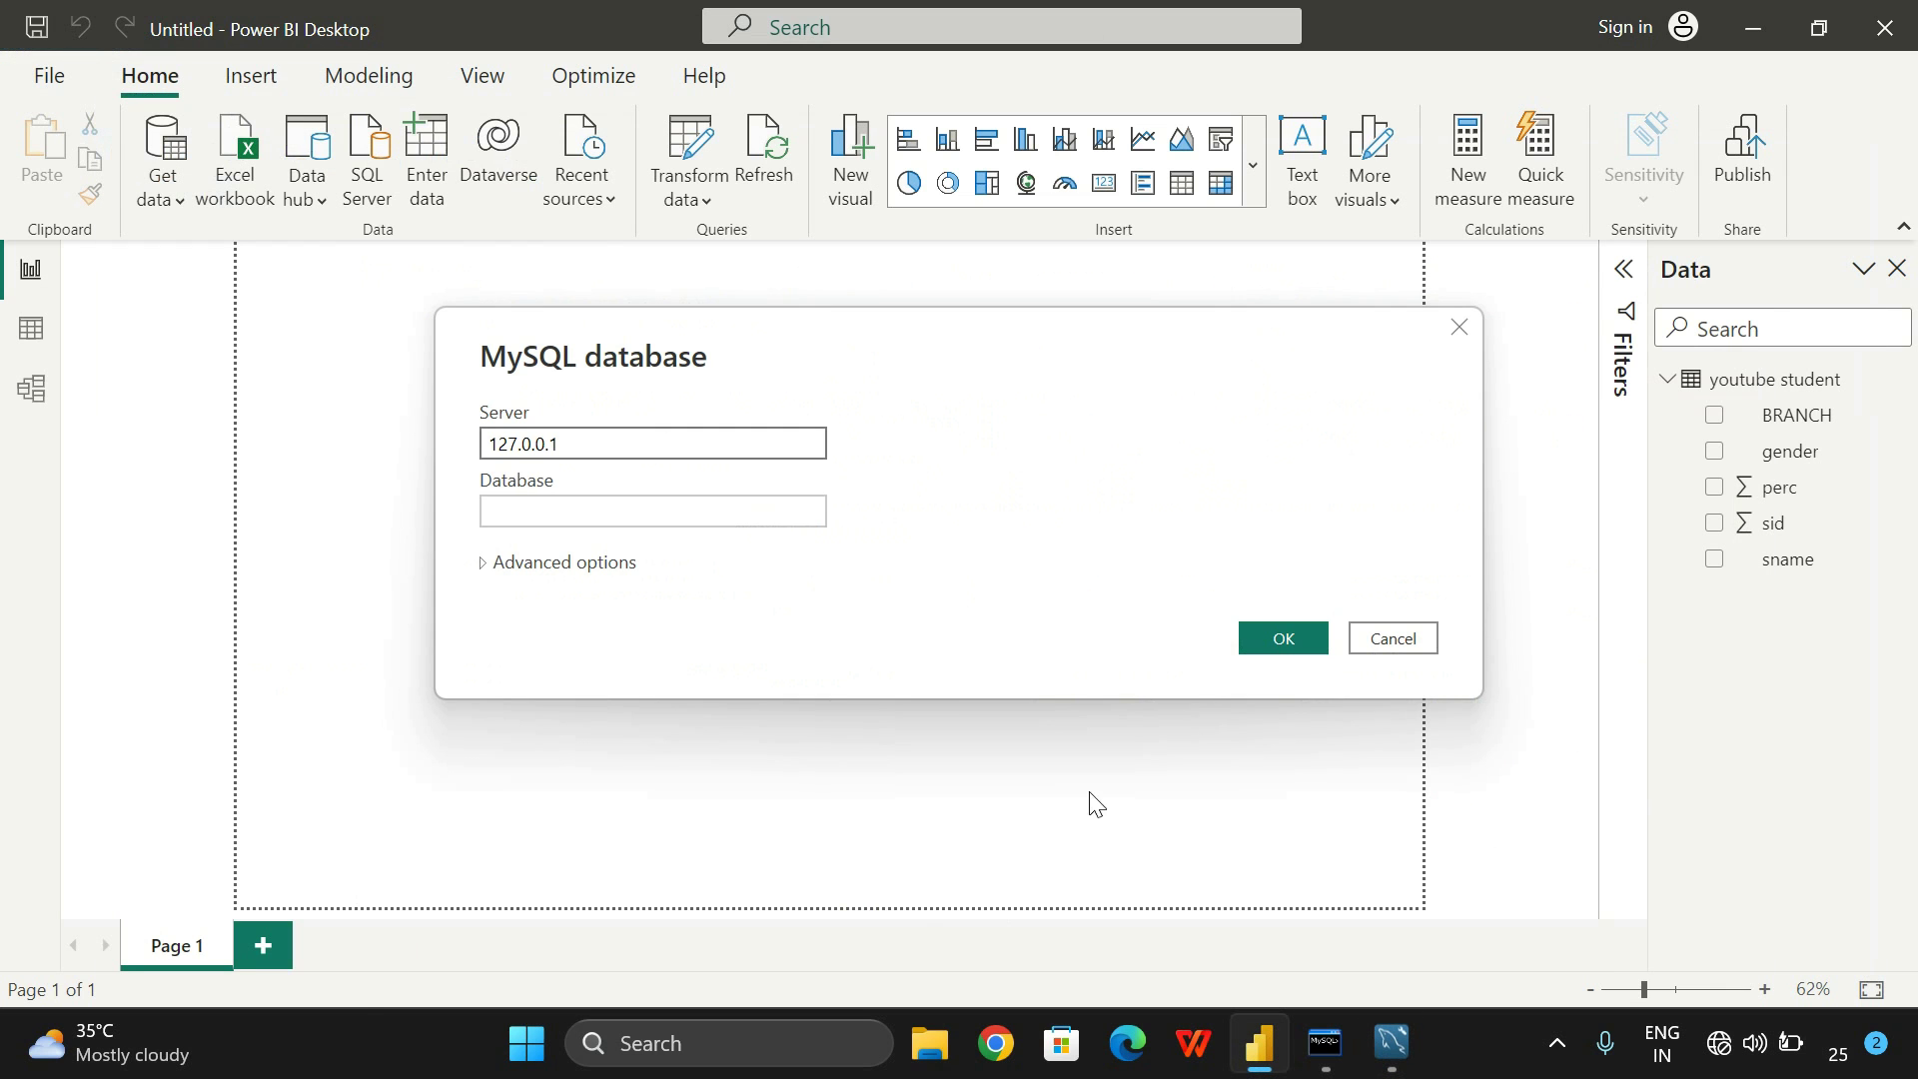
click(705, 445)
text(:3306)
Enter database bec and connect to list its eight tables
click(684, 507)
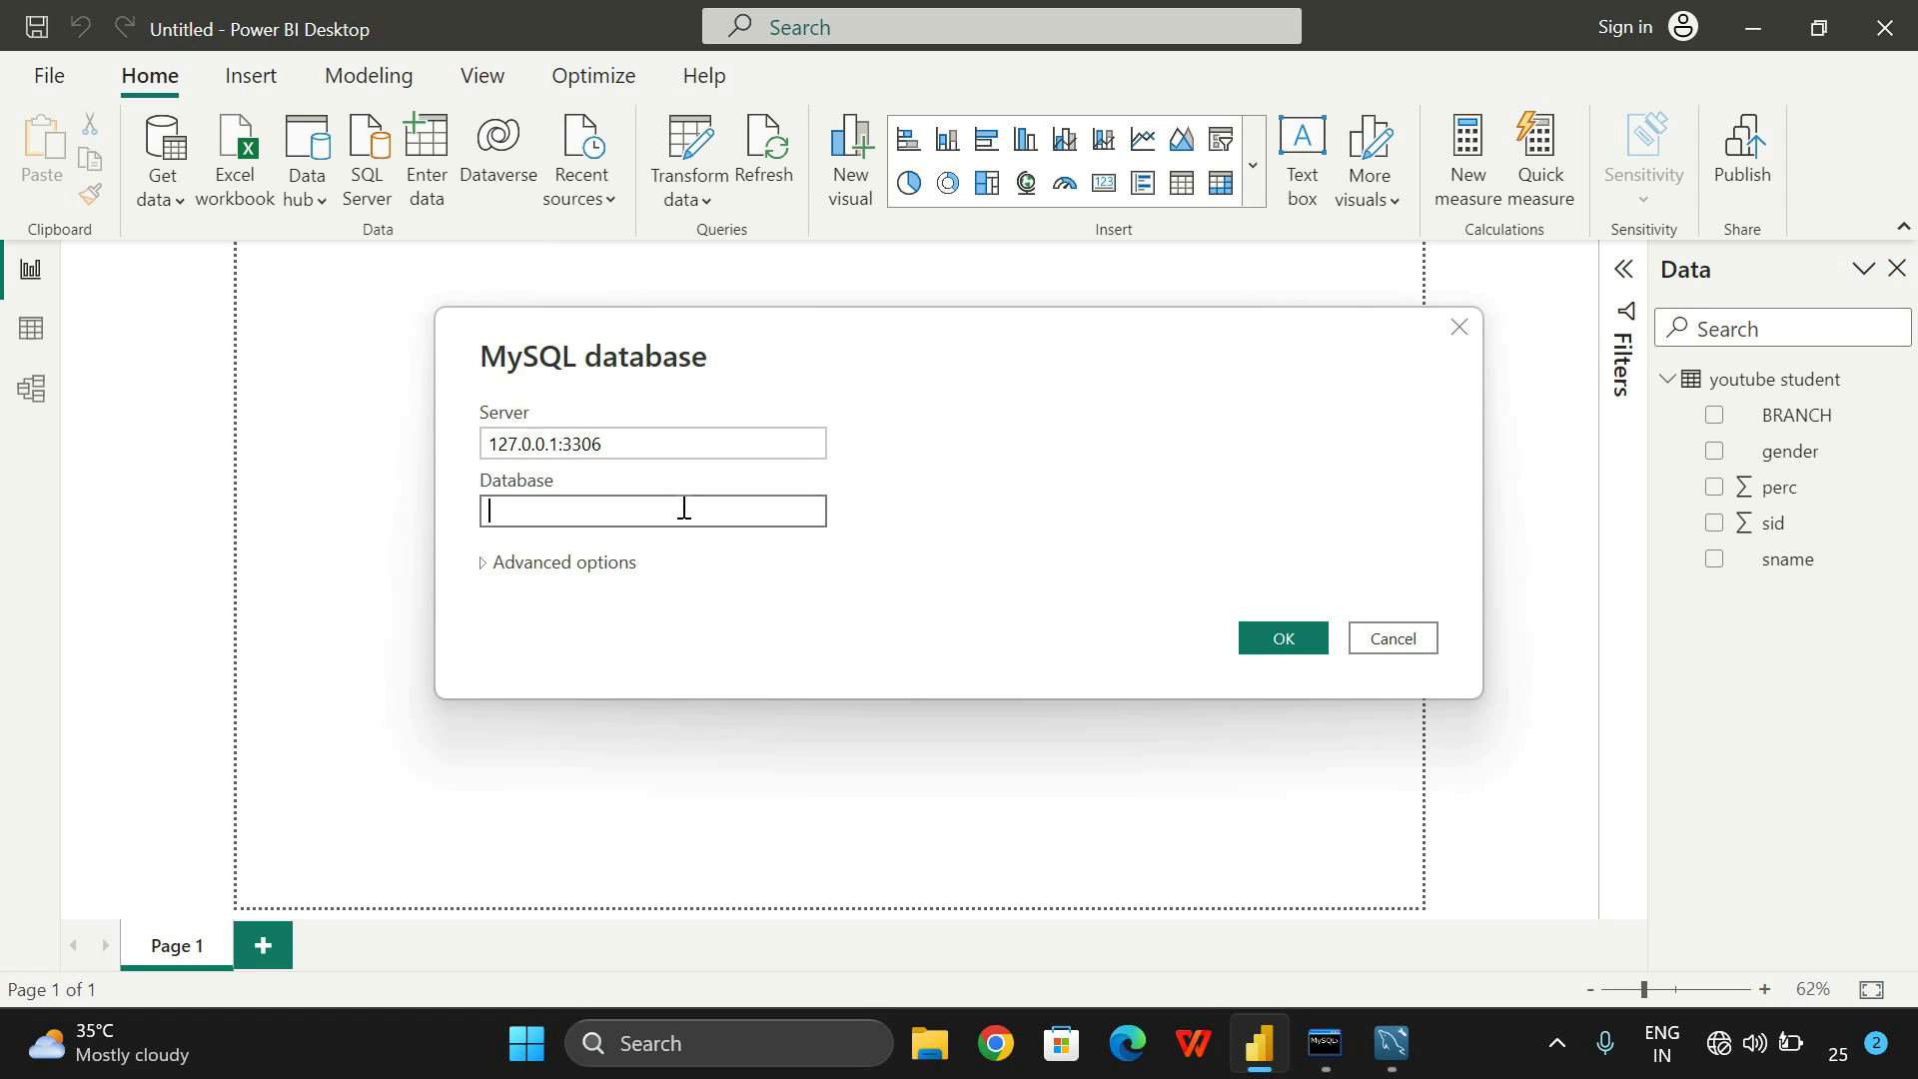
text(bec)
click(1279, 638)
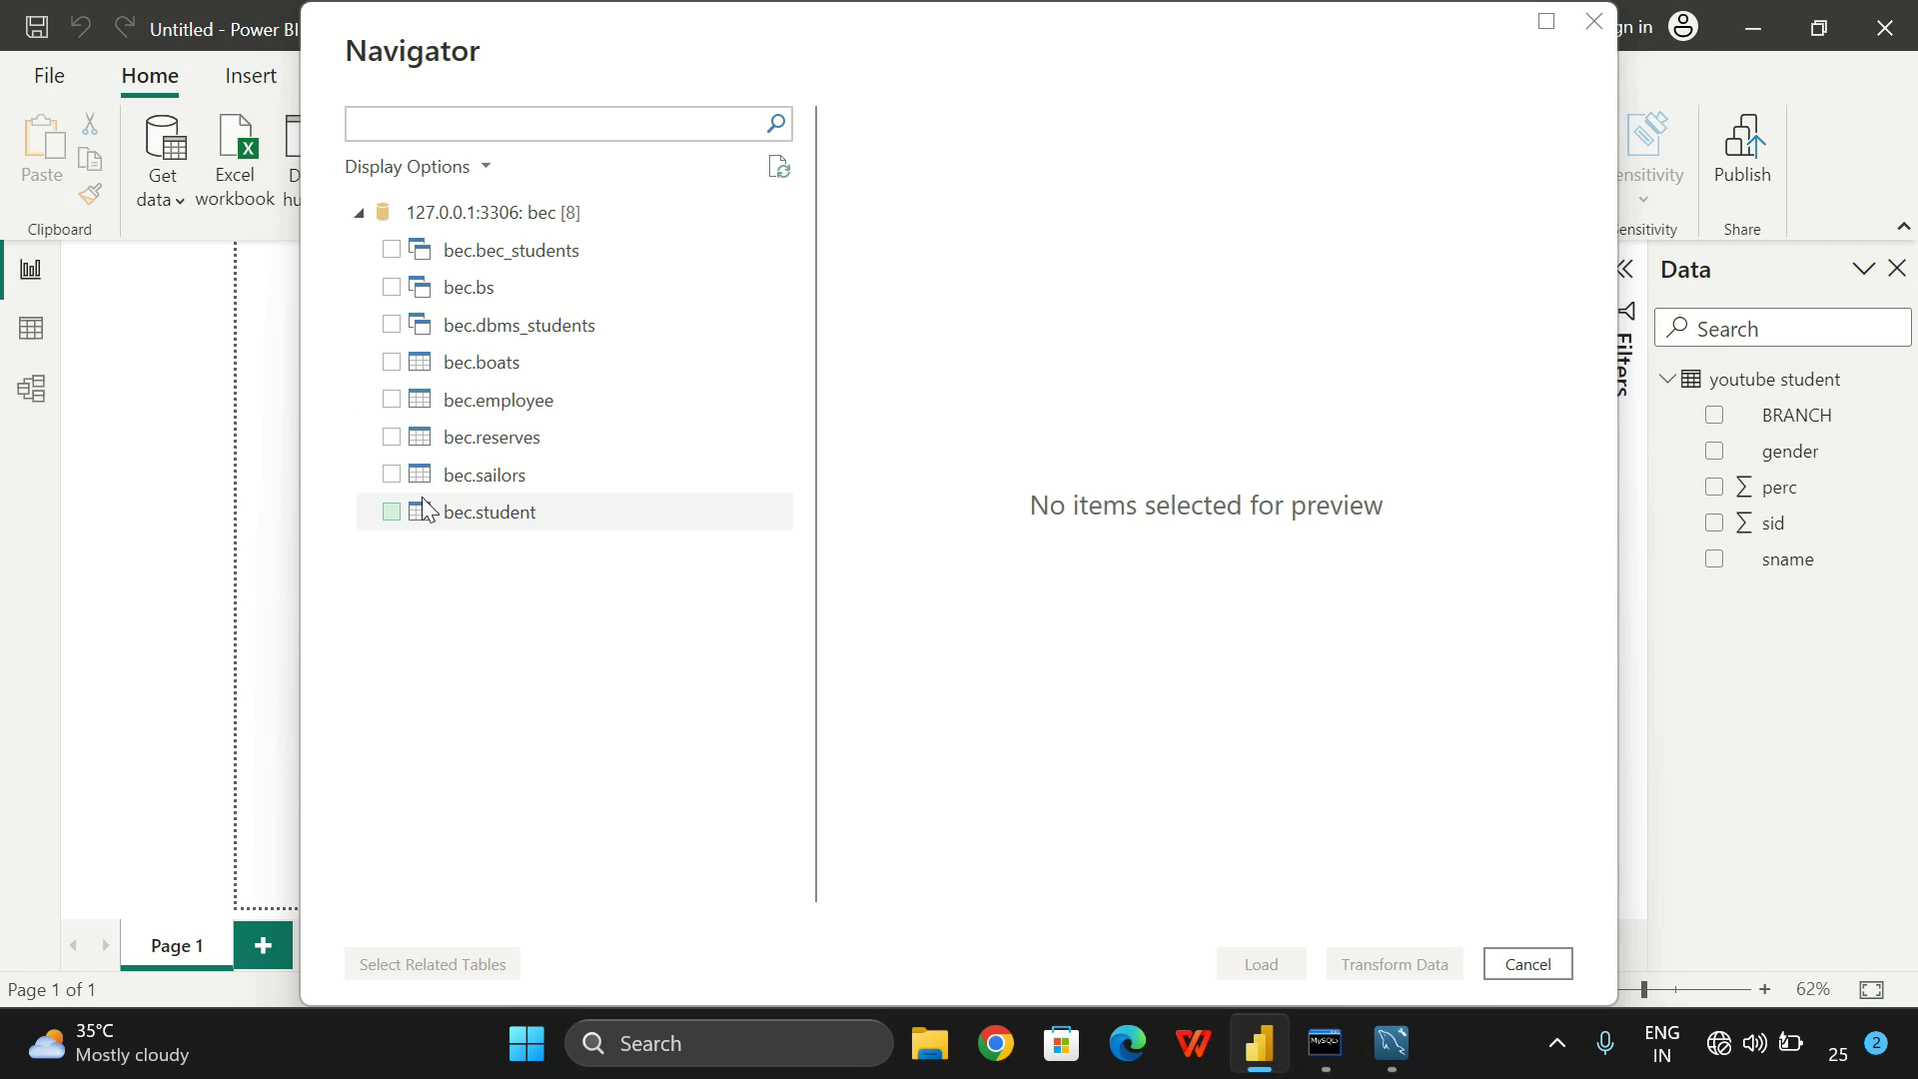
Check bec.student in Navigator and load it into the model
click(390, 513)
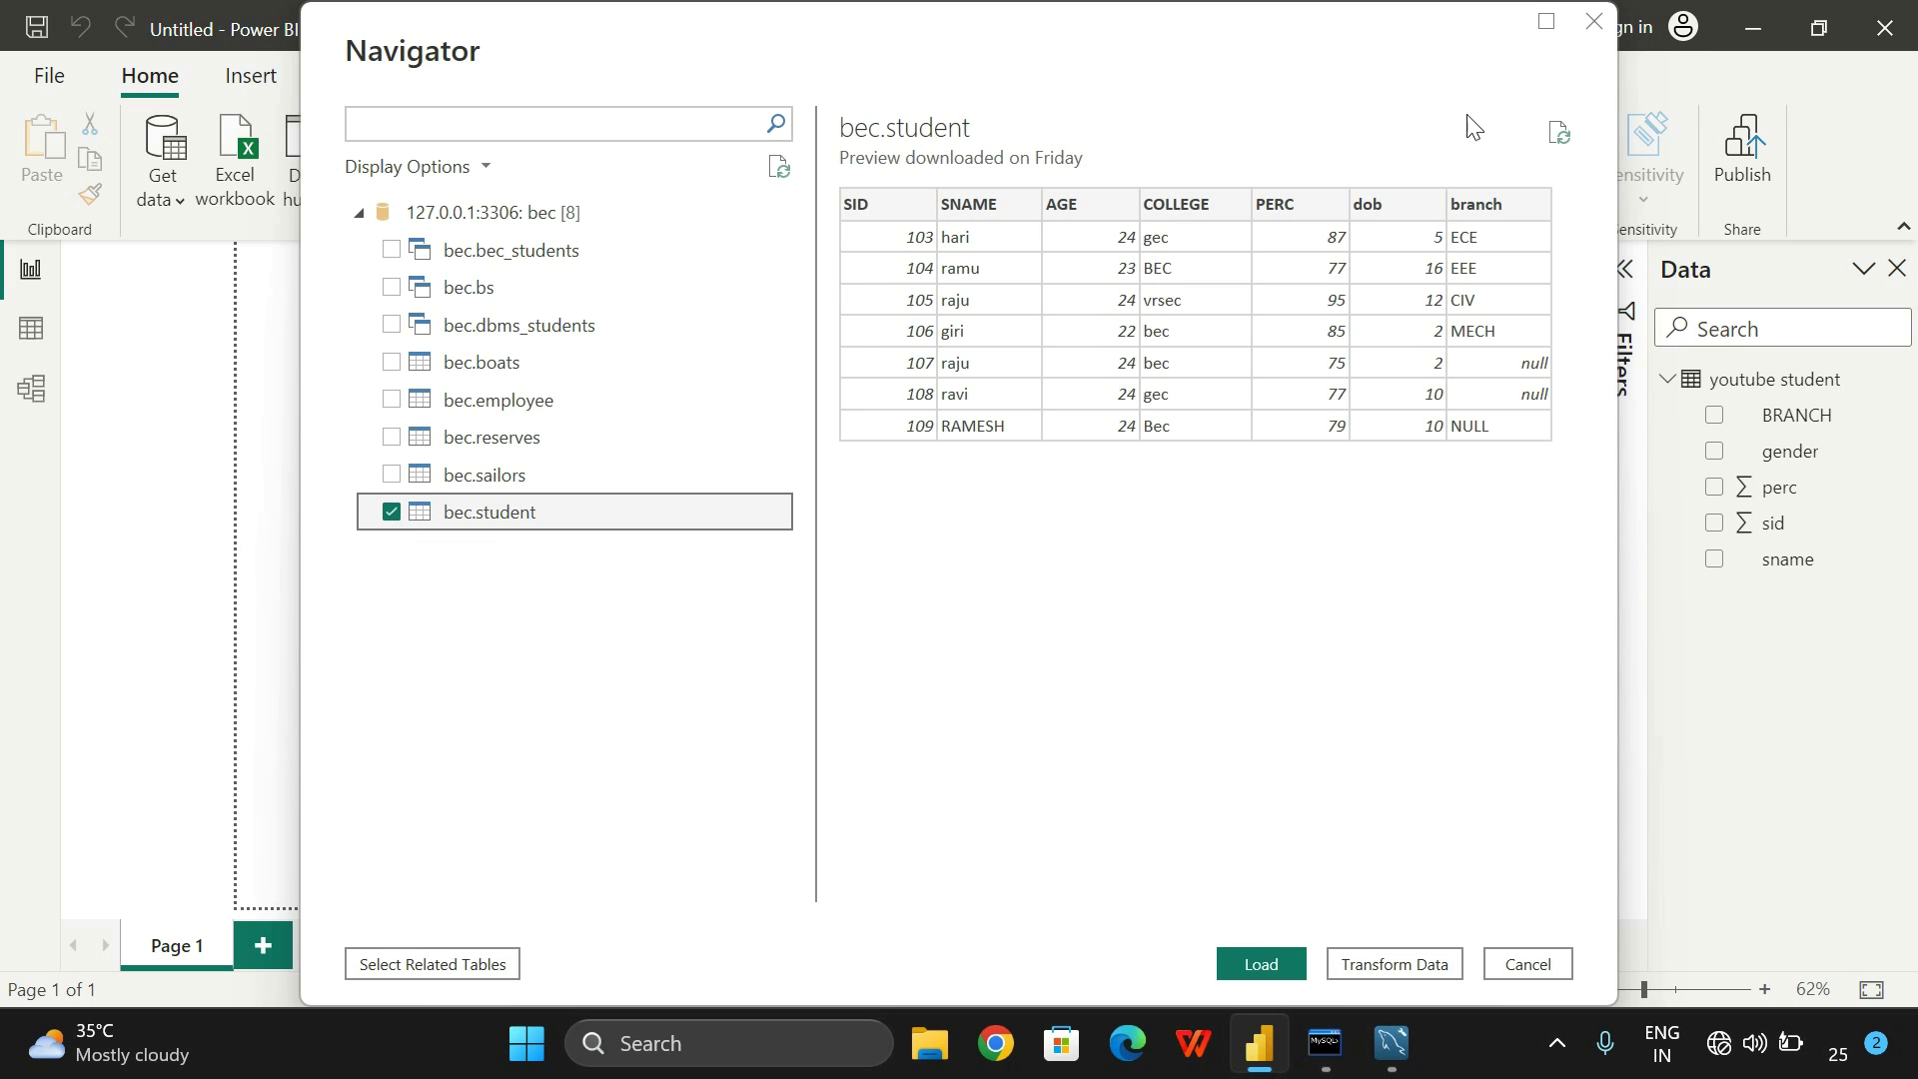
click(1261, 963)
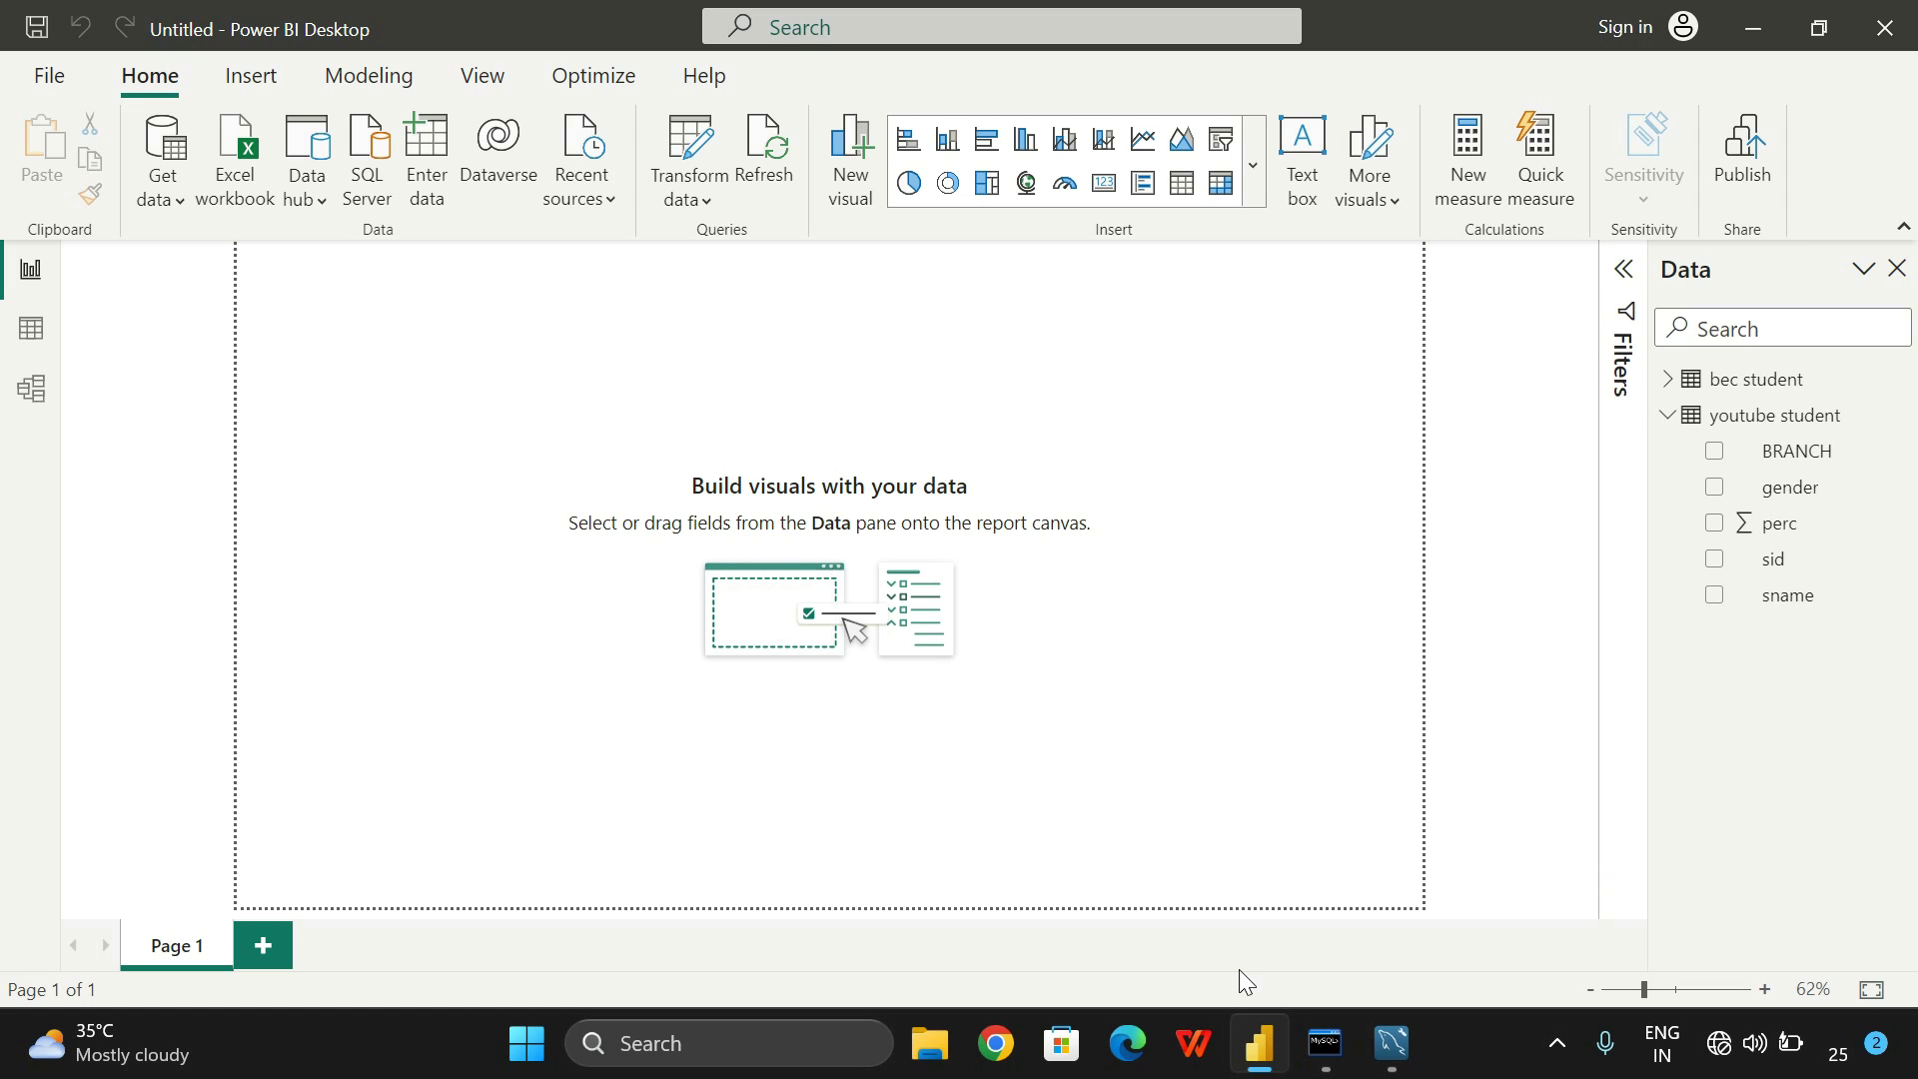
Collapse youtube student and expand bec student to show AGE, branch, COLLEGE, dob, PERC, SID, SNAME
click(1672, 422)
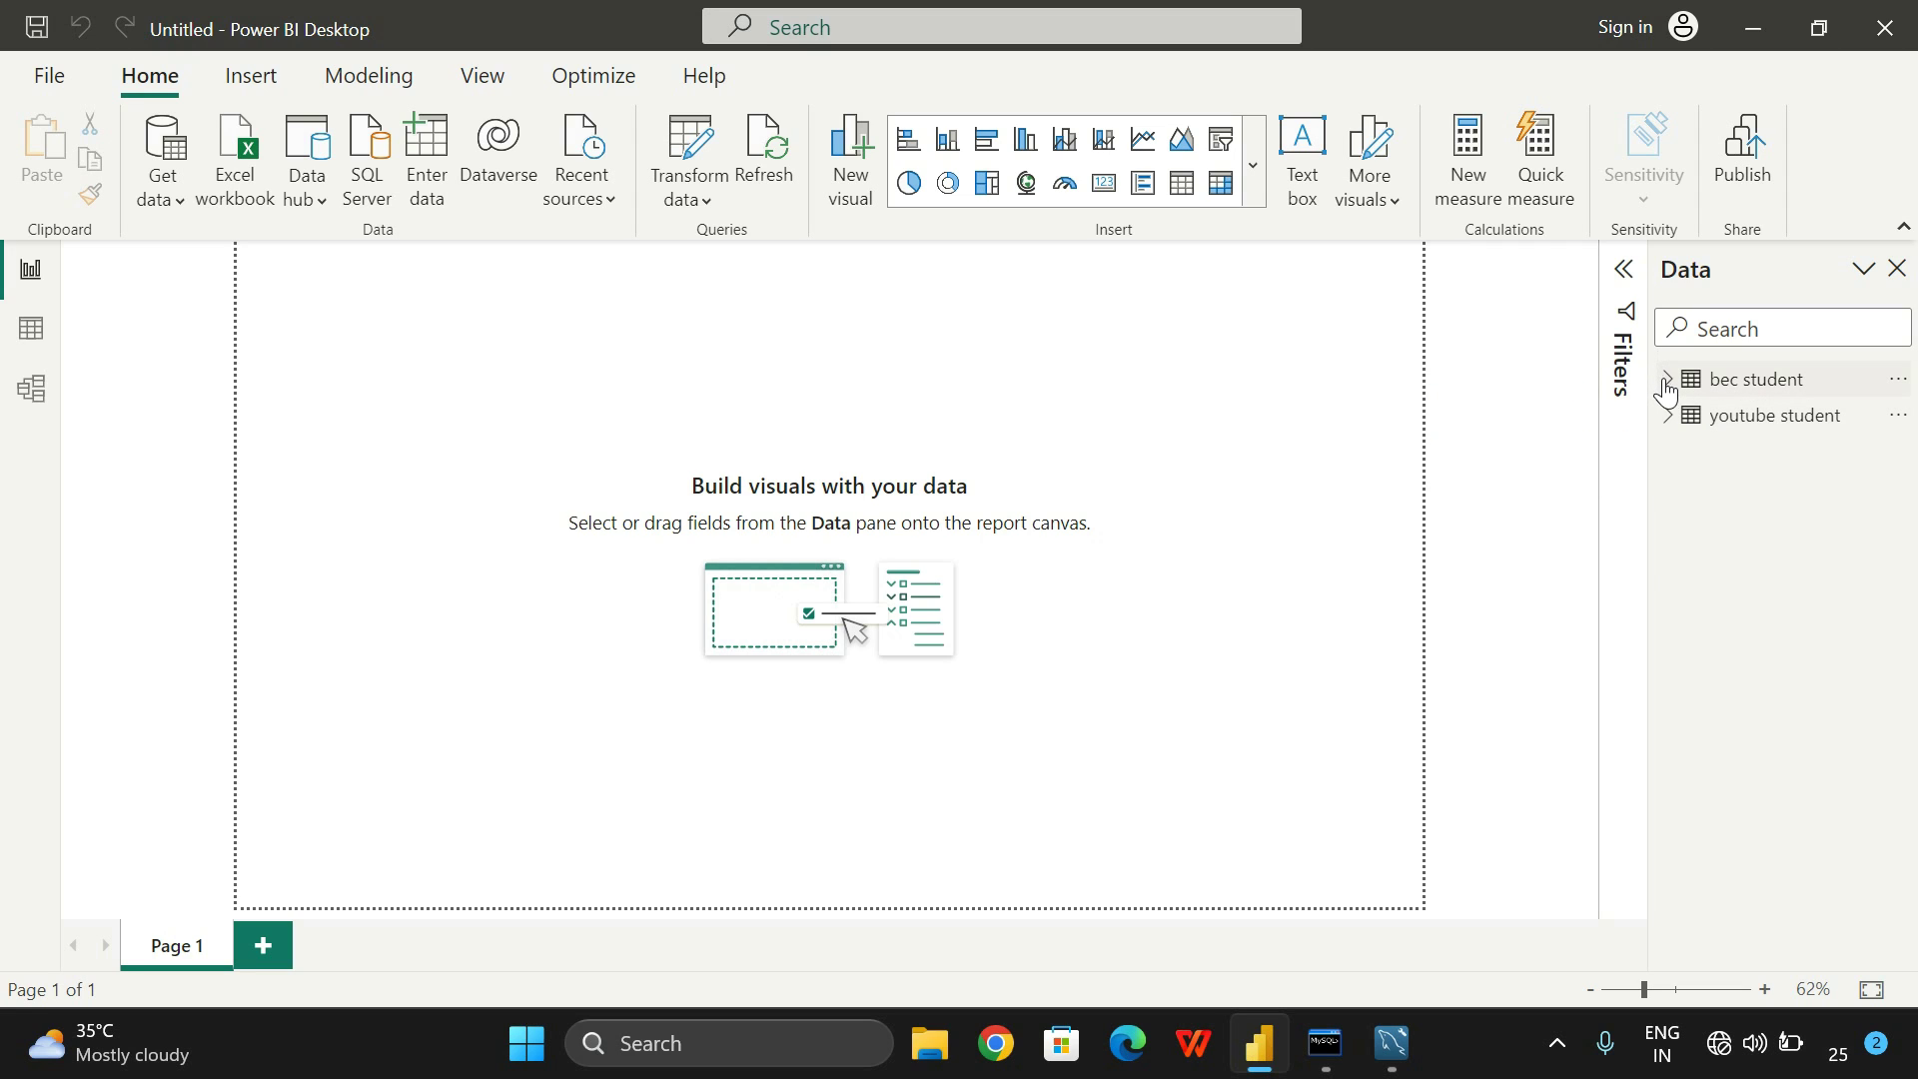
click(1666, 388)
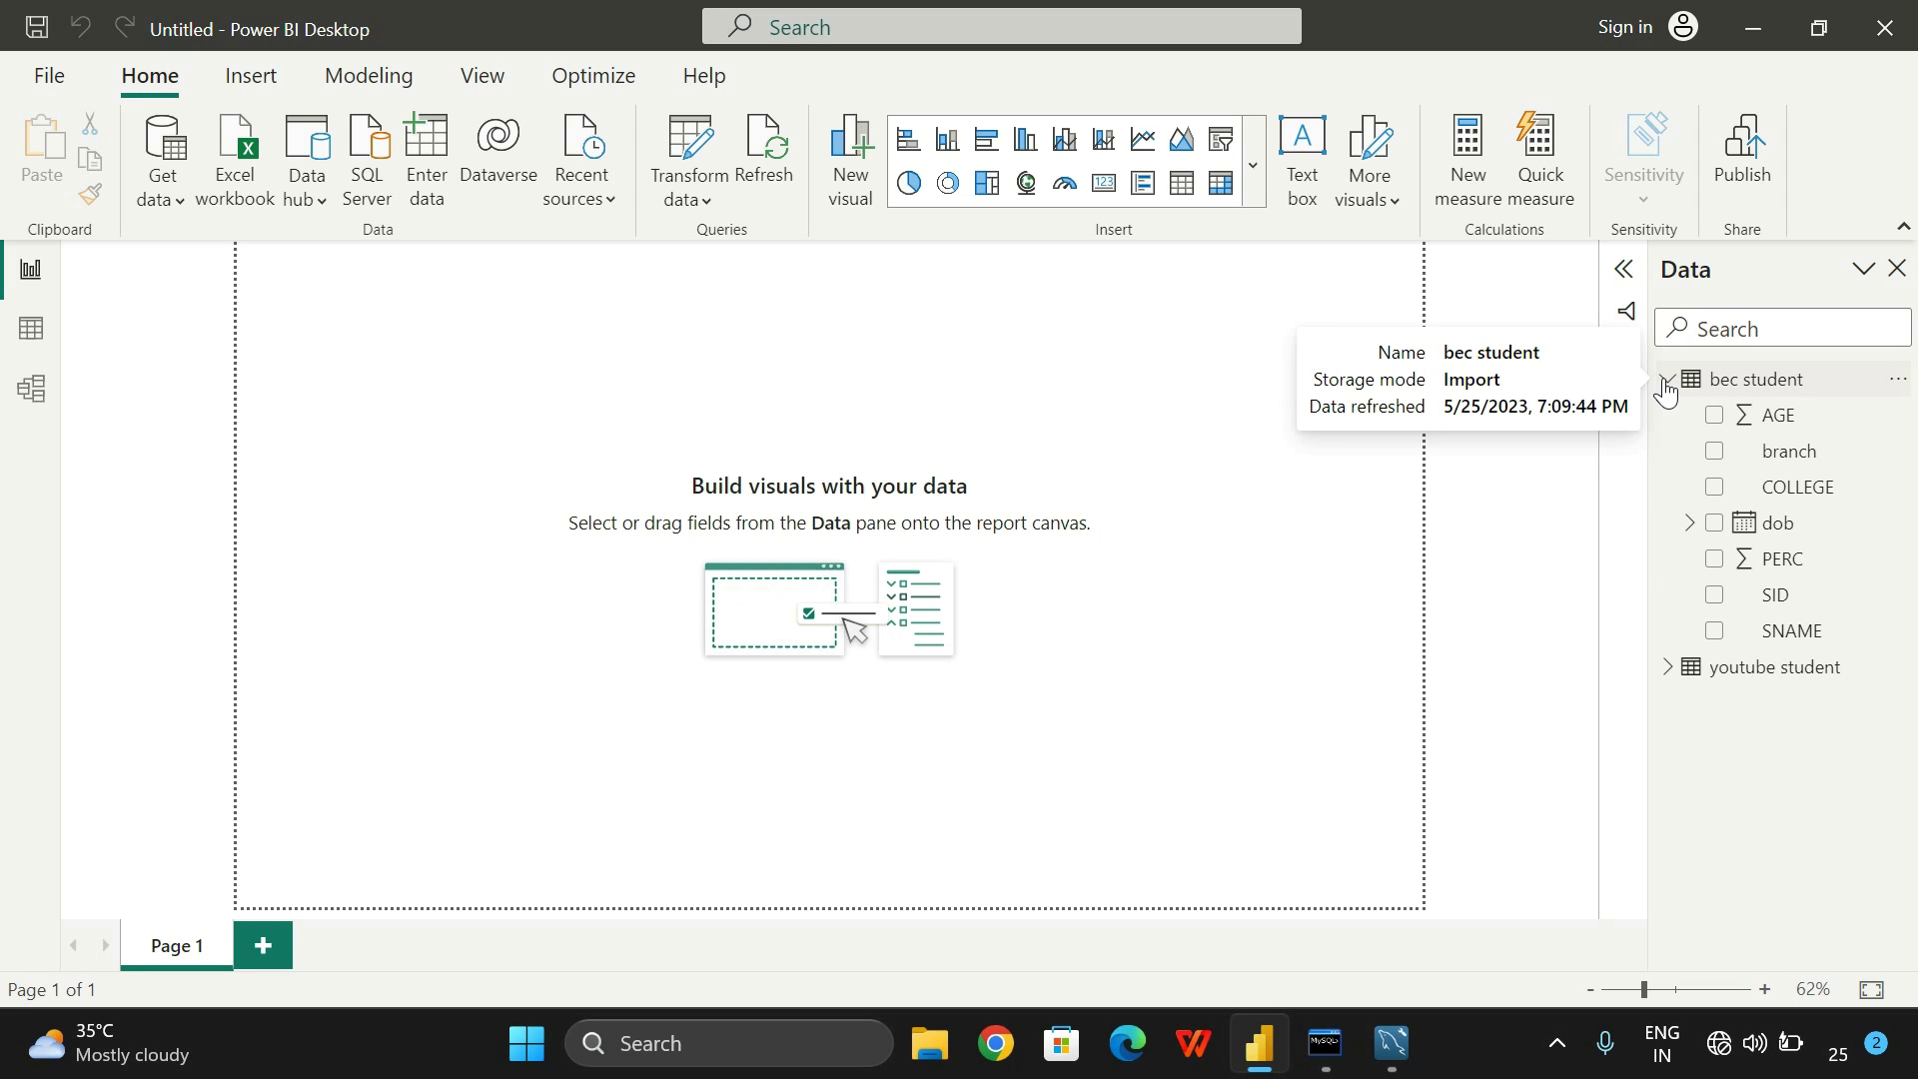